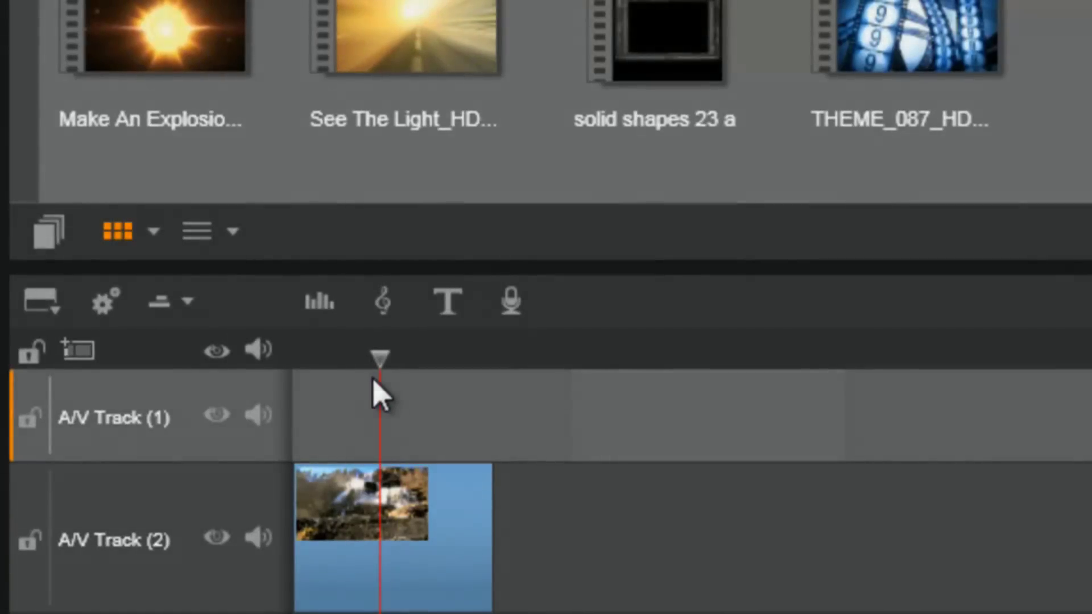
- Position the playhead over the waterfall clip on A/V Track (2) and open the title editor
{"action": "mouse_move", "coordinate": [377, 357]}
{"action": "left_mouse_down"}
{"action": "mouse_move", "coordinate": [361, 366]}
{"action": "mouse_move", "coordinate": [384, 366]}
{"action": "left_mouse_up"}
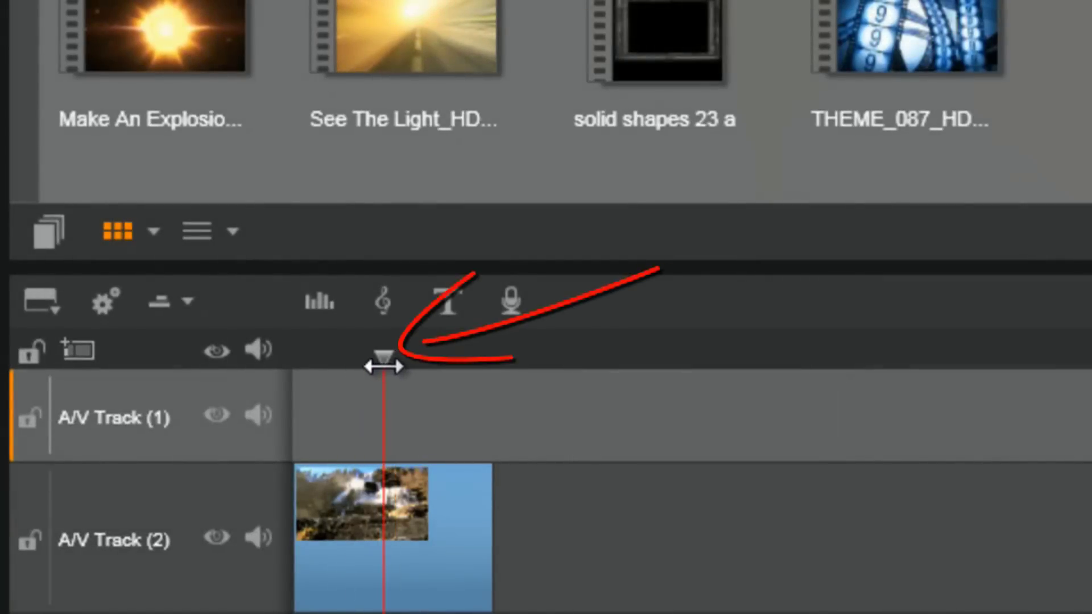
{"action": "left_click", "coordinate": [596, 415]}
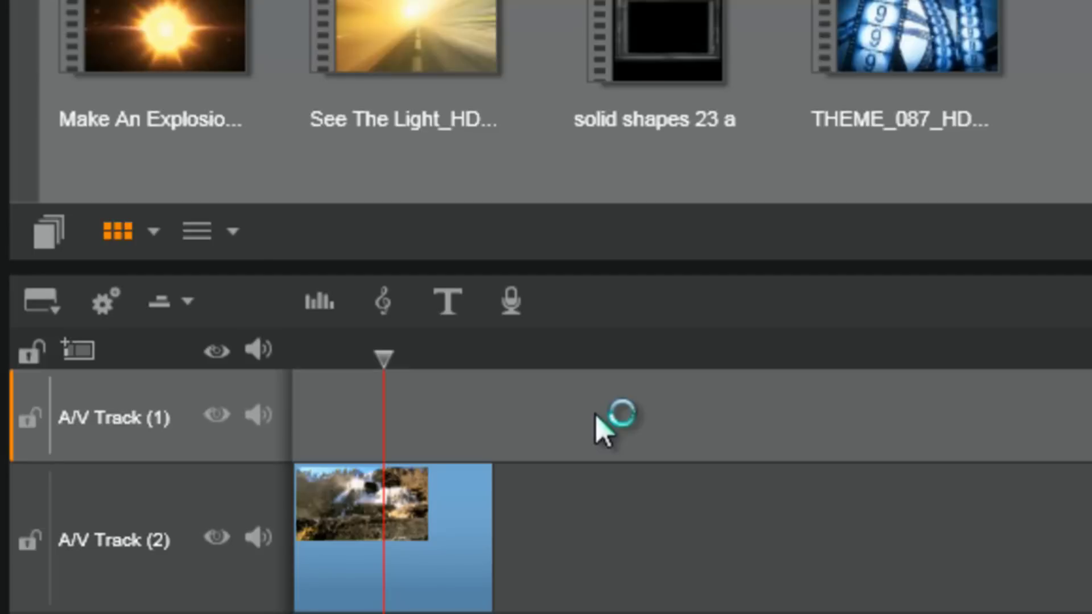
{"action": "key", "text": "ctrl+5"}
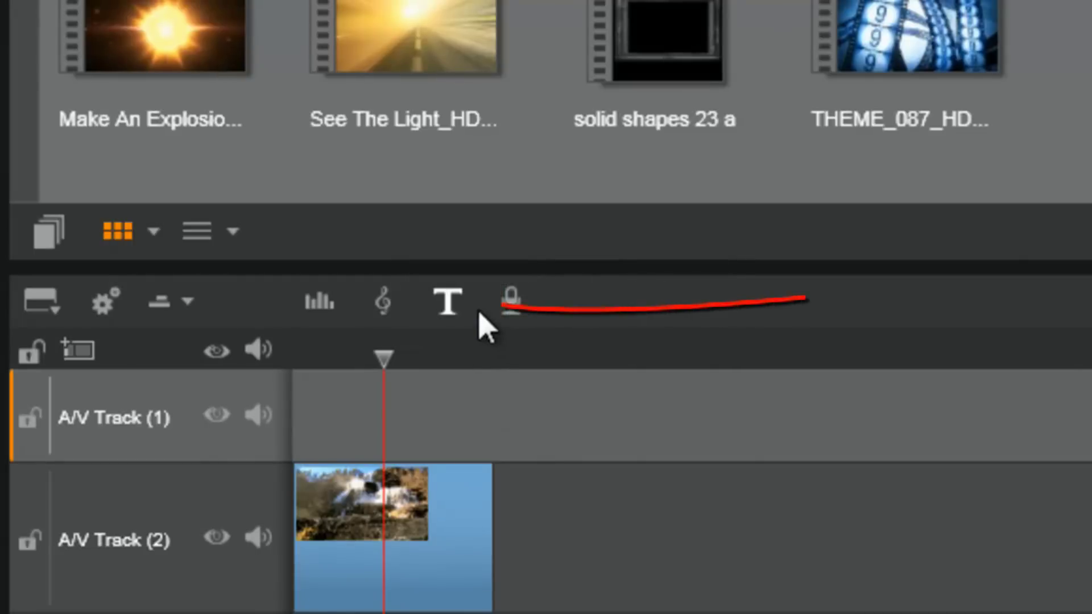
{"action": "left_click", "coordinate": [446, 310]}
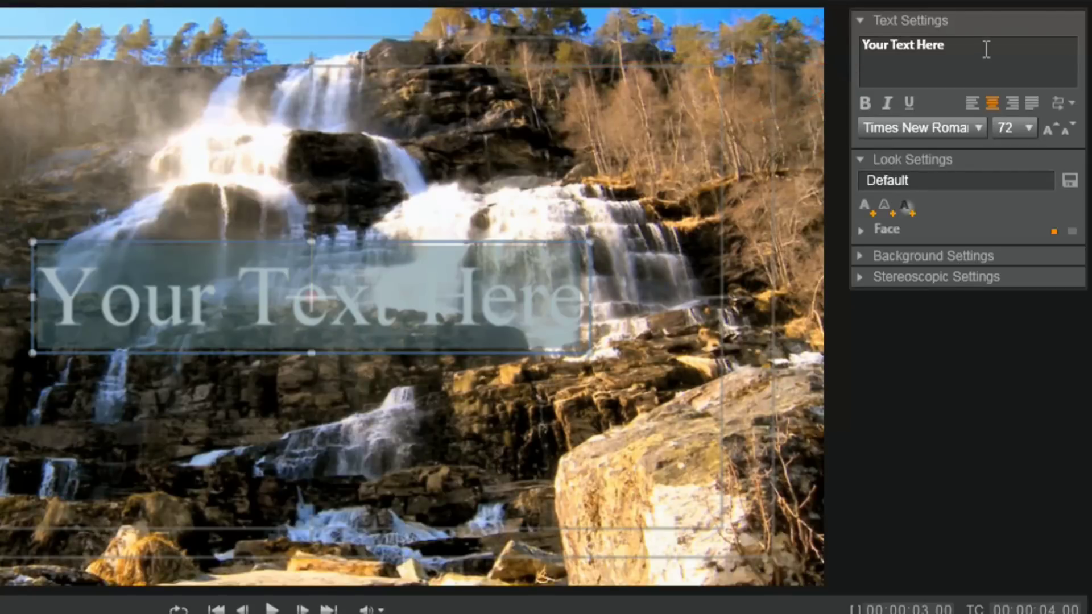
- Enter text editing on the title and place the text cursor just before "Here"
{"action": "left_click", "coordinate": [423, 312]}
{"action": "left_click", "coordinate": [260, 292]}
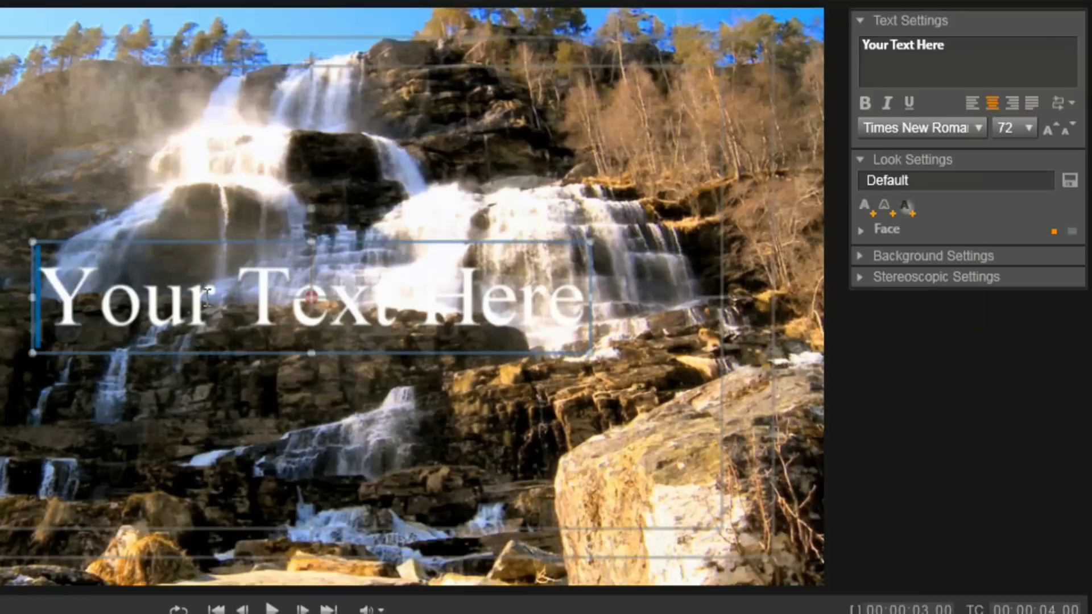
{"action": "left_click", "coordinate": [434, 288]}
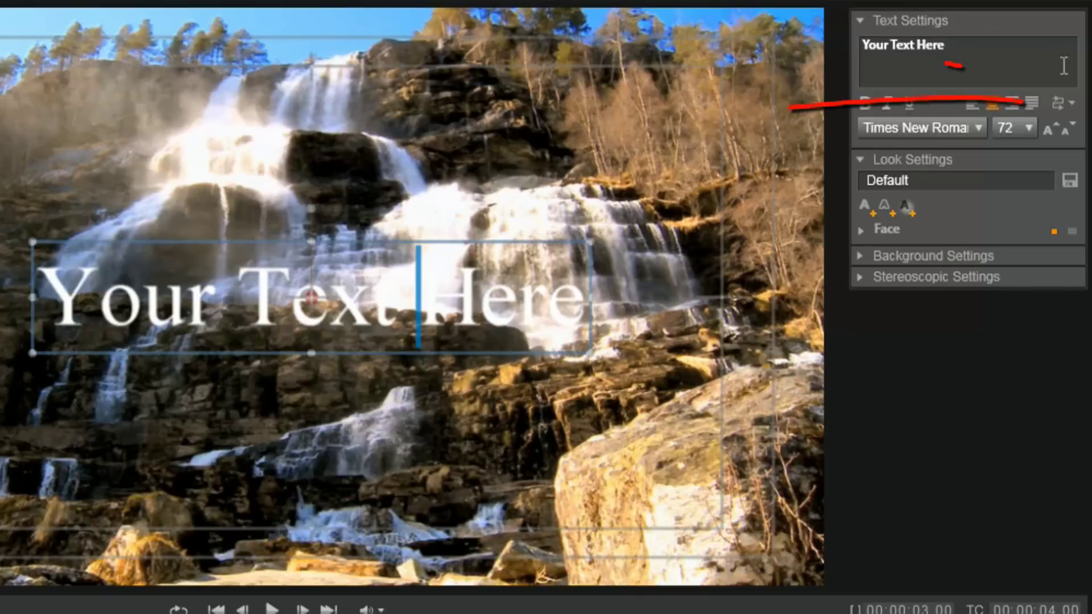
- Try both top-to-bottom text directions on the title, and restore Left to Right, Top to Bottom
{"action": "left_click", "coordinate": [1066, 103]}
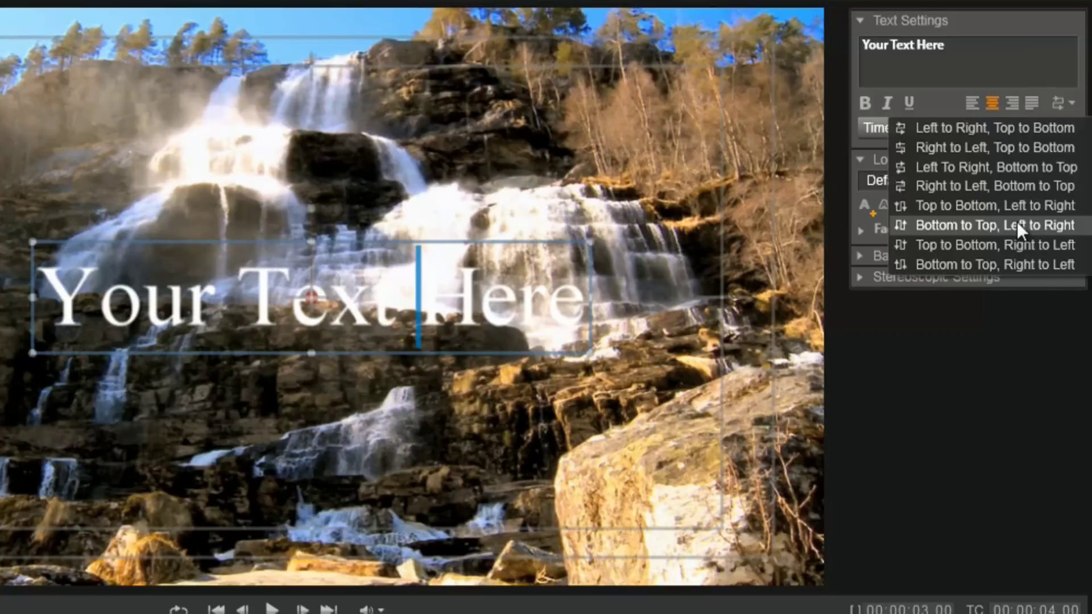
{"action": "left_click", "coordinate": [992, 244]}
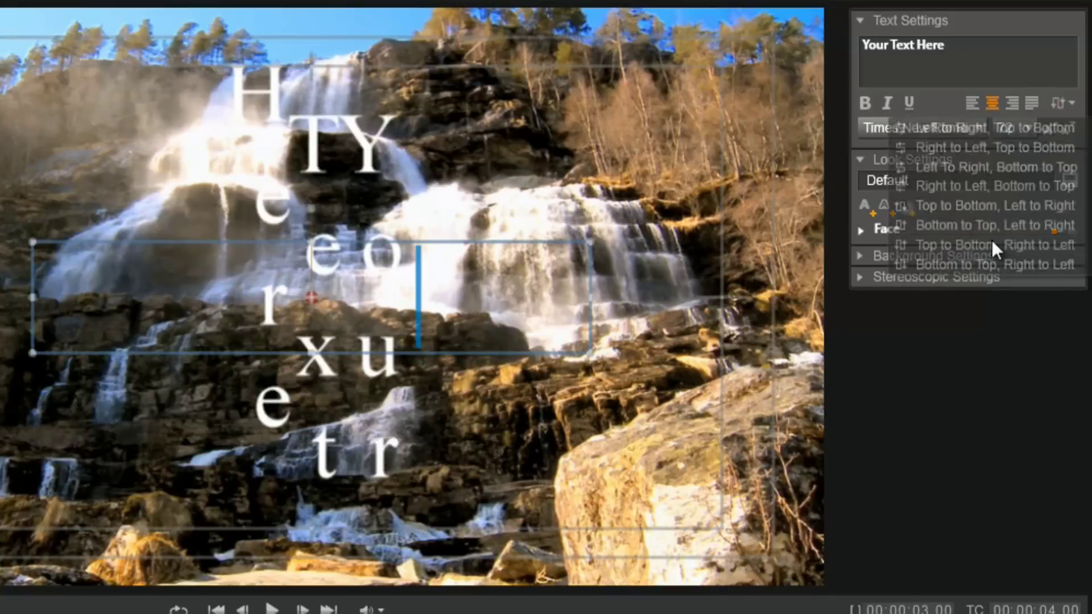
{"action": "left_click", "coordinate": [1069, 104]}
{"action": "left_click", "coordinate": [1002, 204]}
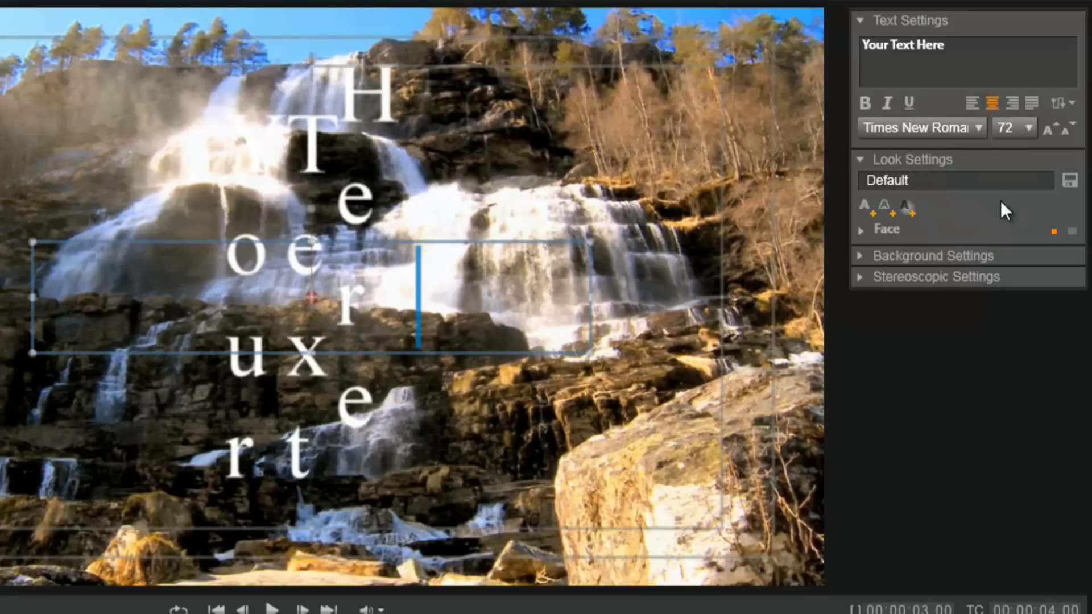
{"action": "left_click", "coordinate": [1070, 106]}
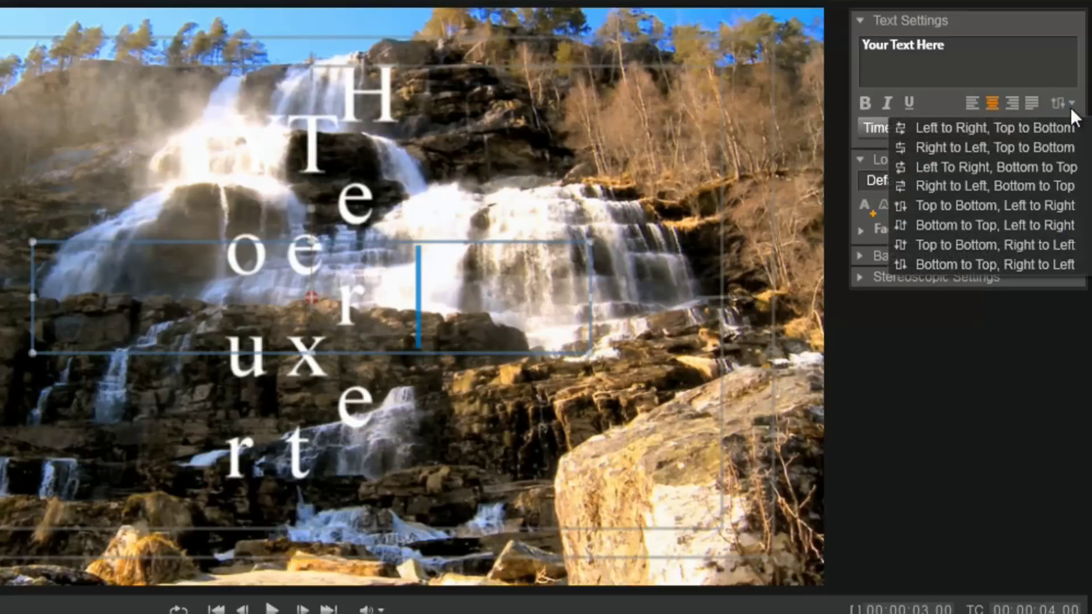
{"action": "left_click", "coordinate": [1040, 128]}
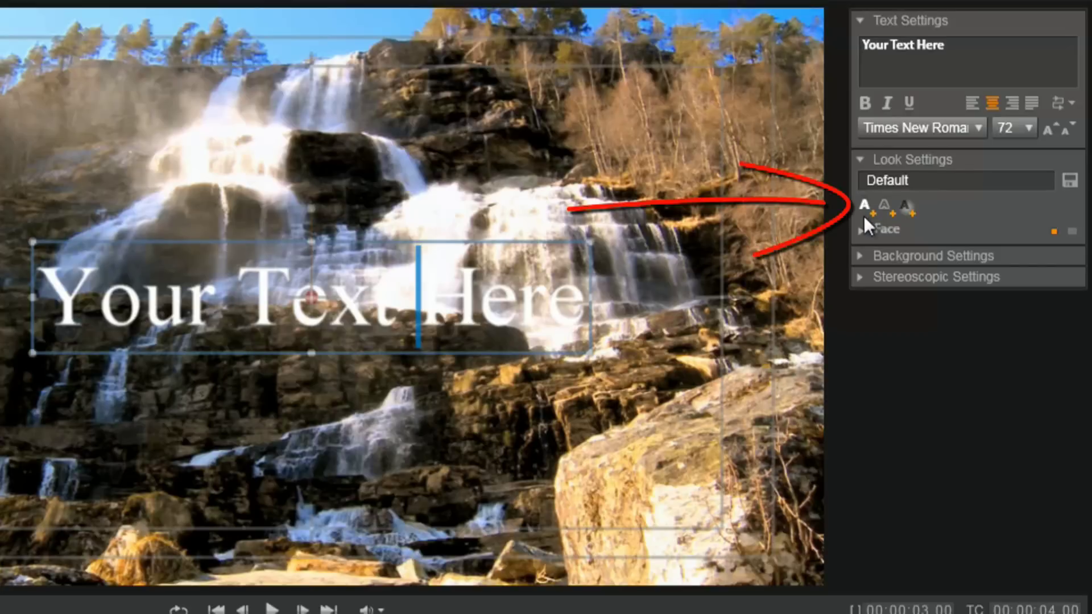
- Expand the title's Face settings and apply a solid red fill with RGB 209, 45, 45
{"action": "left_click", "coordinate": [861, 231]}
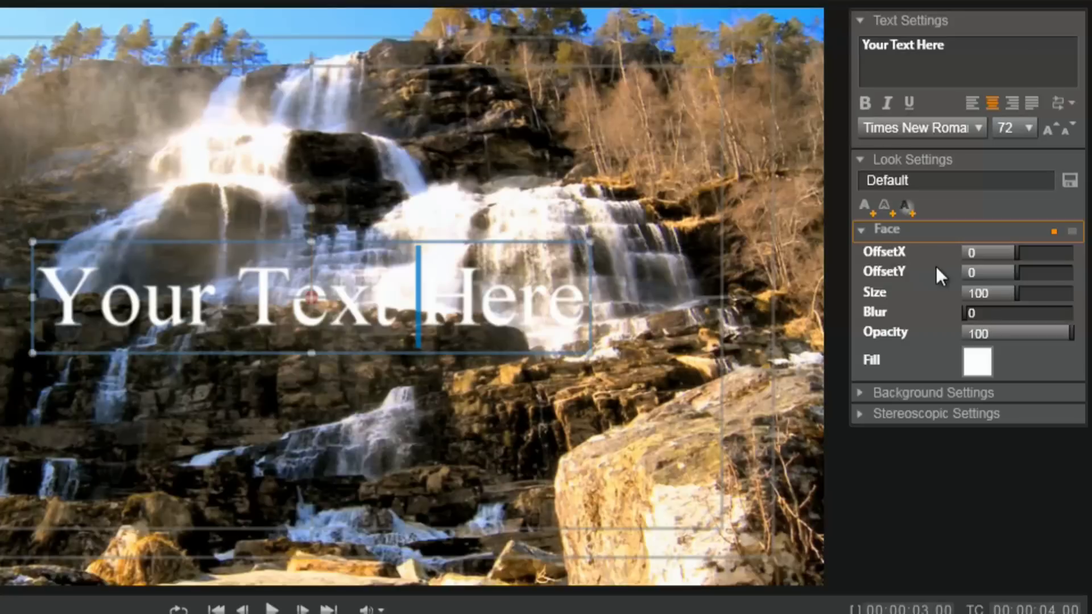
{"action": "left_click", "coordinate": [987, 359]}
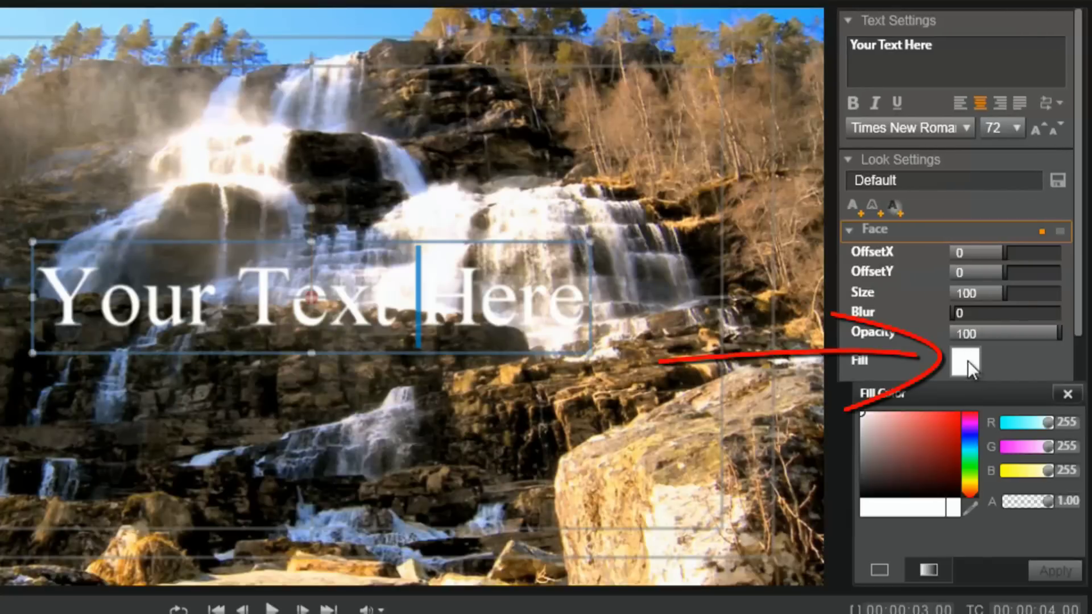
{"action": "left_click", "coordinate": [938, 427]}
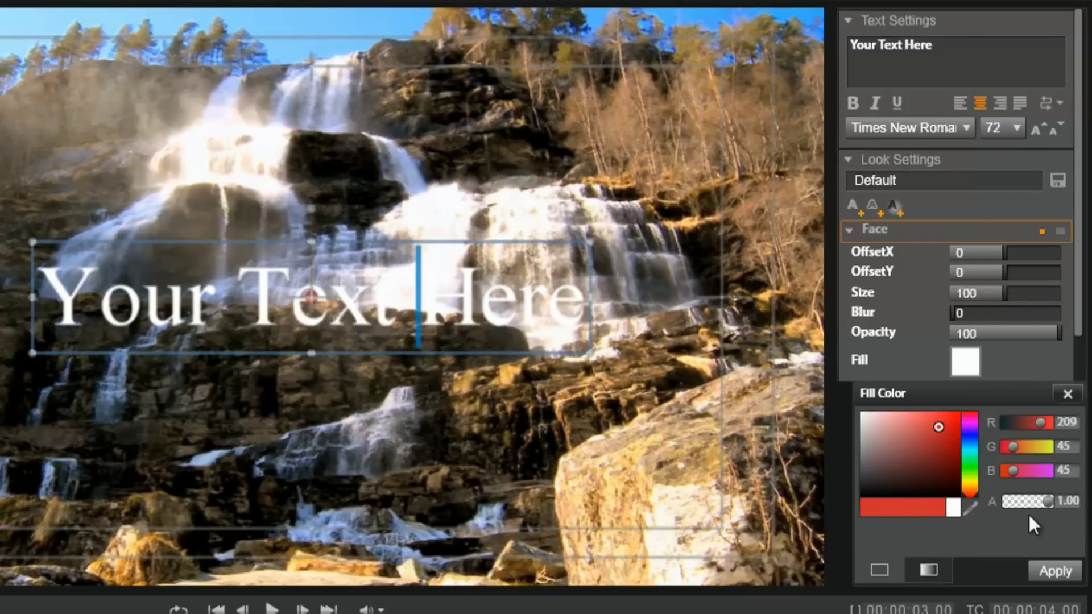
{"action": "mouse_move", "coordinate": [1046, 500]}
{"action": "left_mouse_down"}
{"action": "mouse_move", "coordinate": [997, 502]}
{"action": "mouse_move", "coordinate": [1048, 502]}
{"action": "left_mouse_up"}
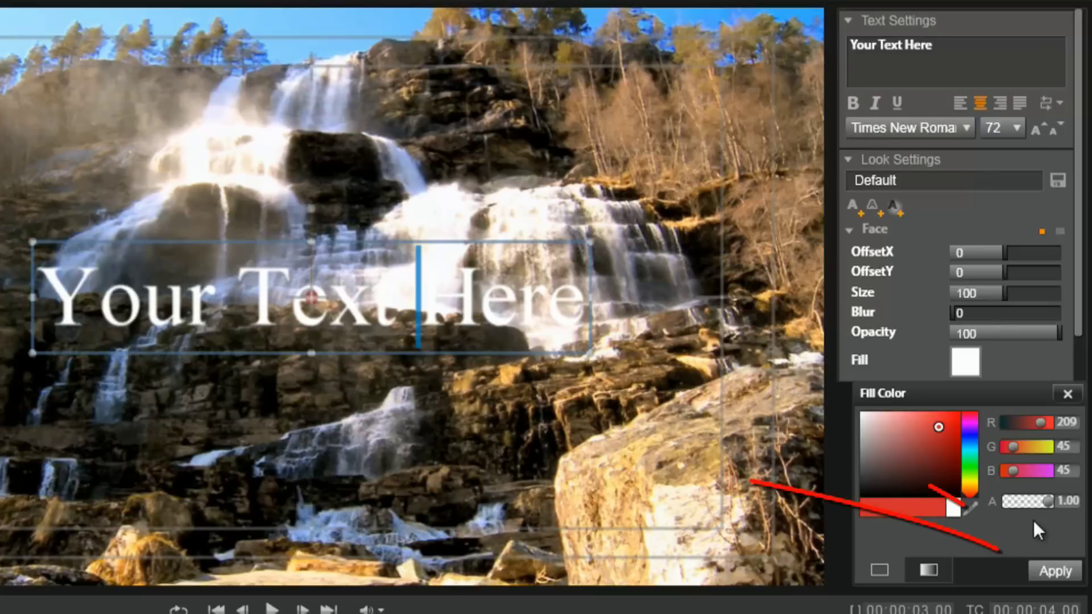
{"action": "left_click", "coordinate": [1043, 572]}
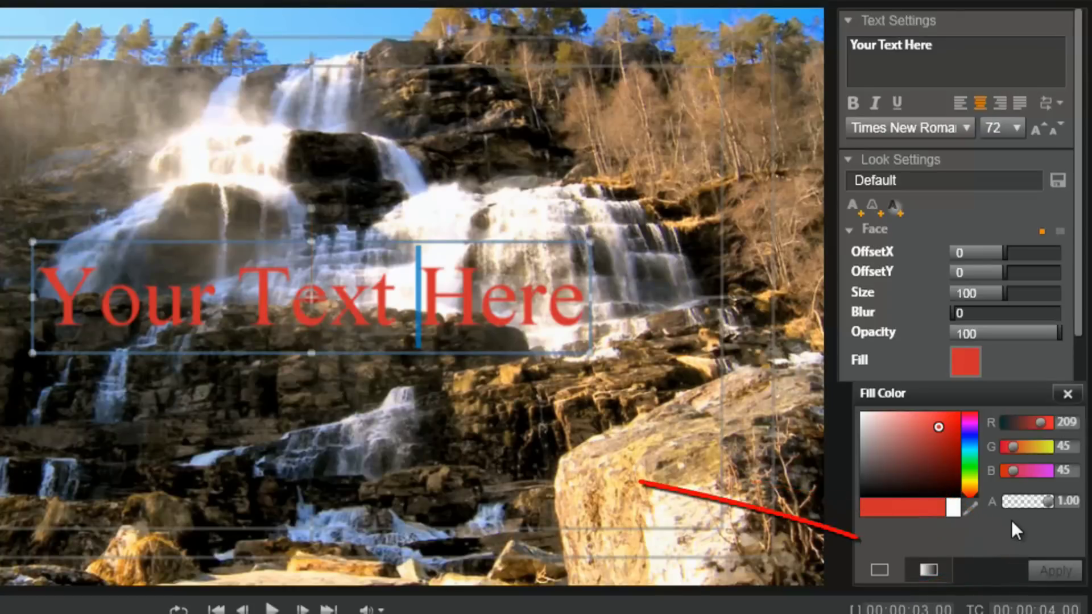
- Try a blue-to-white gradient fill on the title face, and replace it with solid blue (RGB 0, 0, 255)
{"action": "left_click", "coordinate": [933, 572]}
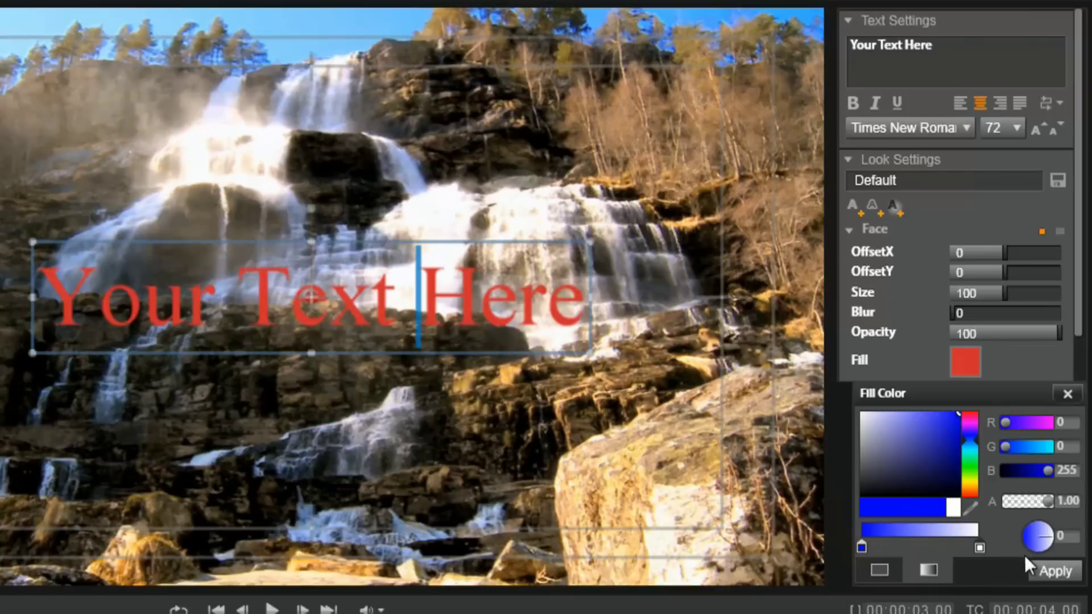
{"action": "left_click", "coordinate": [1047, 569]}
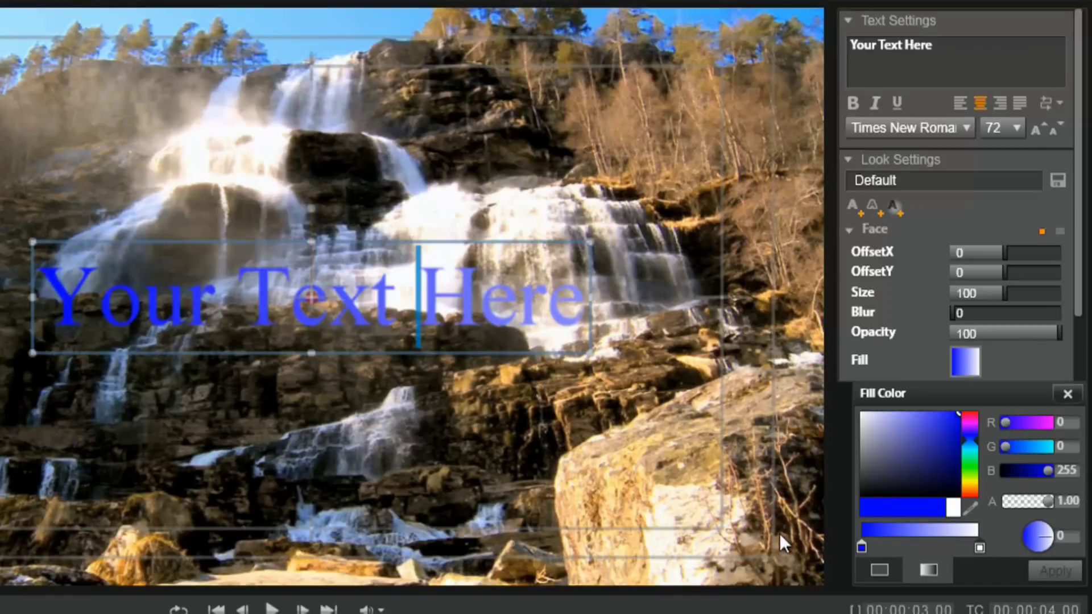
{"action": "left_click", "coordinate": [878, 570]}
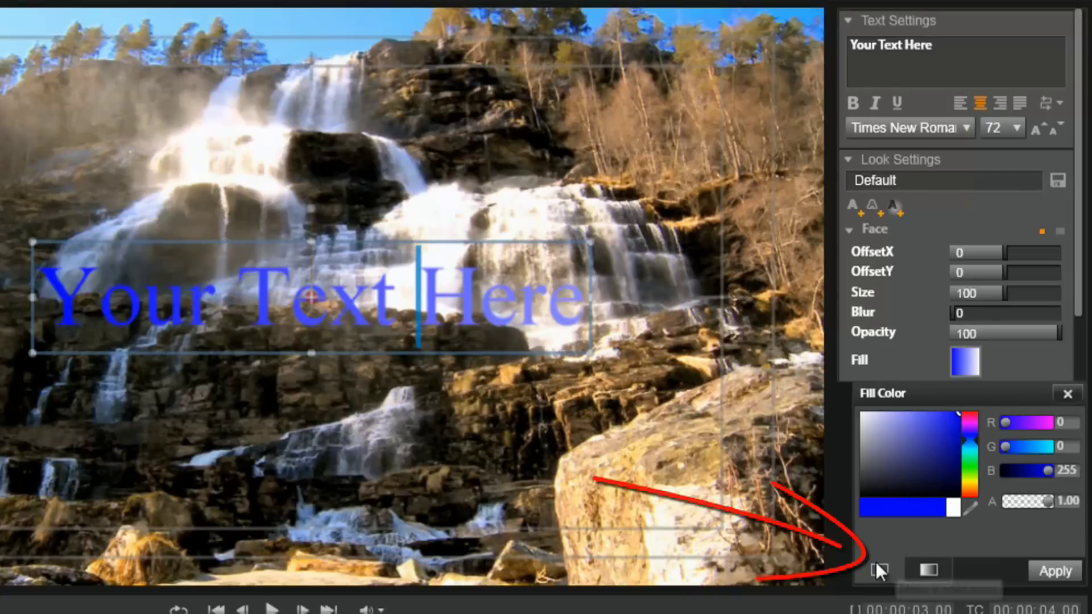
{"action": "left_click", "coordinate": [1053, 571]}
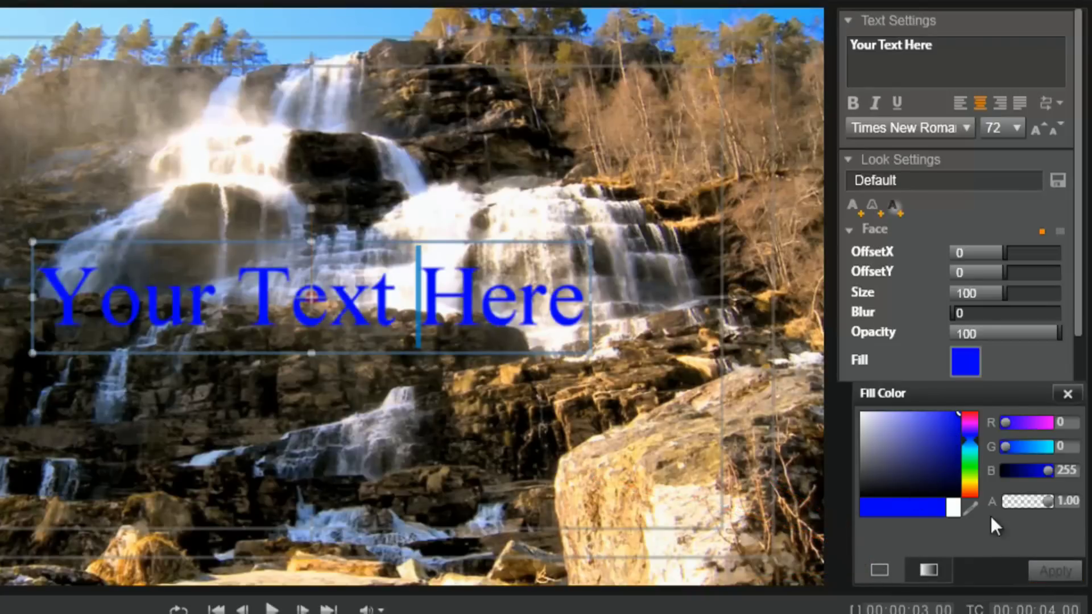
- Return the title face to a solid white fill (RGB 255, 255, 255) and collapse the Face settings
{"action": "left_click", "coordinate": [890, 424]}
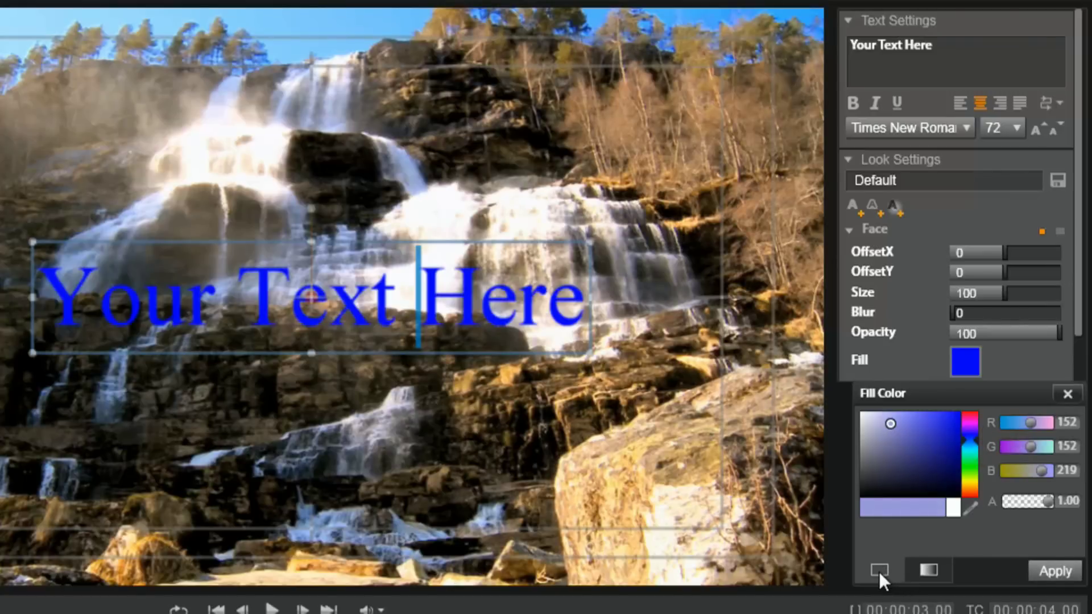
{"action": "left_click_drag", "start_coordinate": [874, 429], "coordinate": [838, 397]}
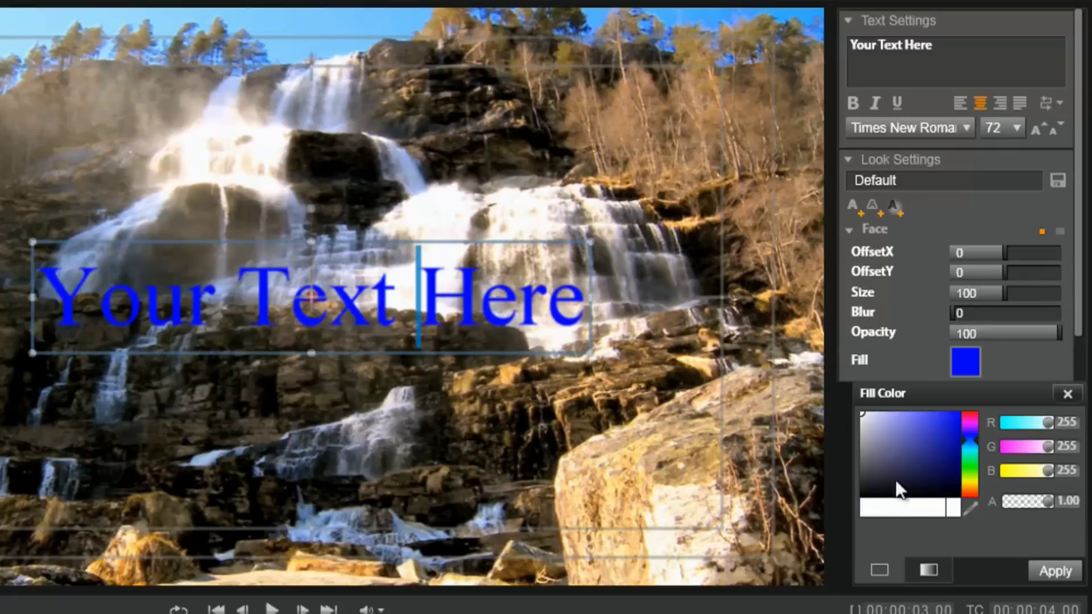
{"action": "left_click", "coordinate": [1051, 573]}
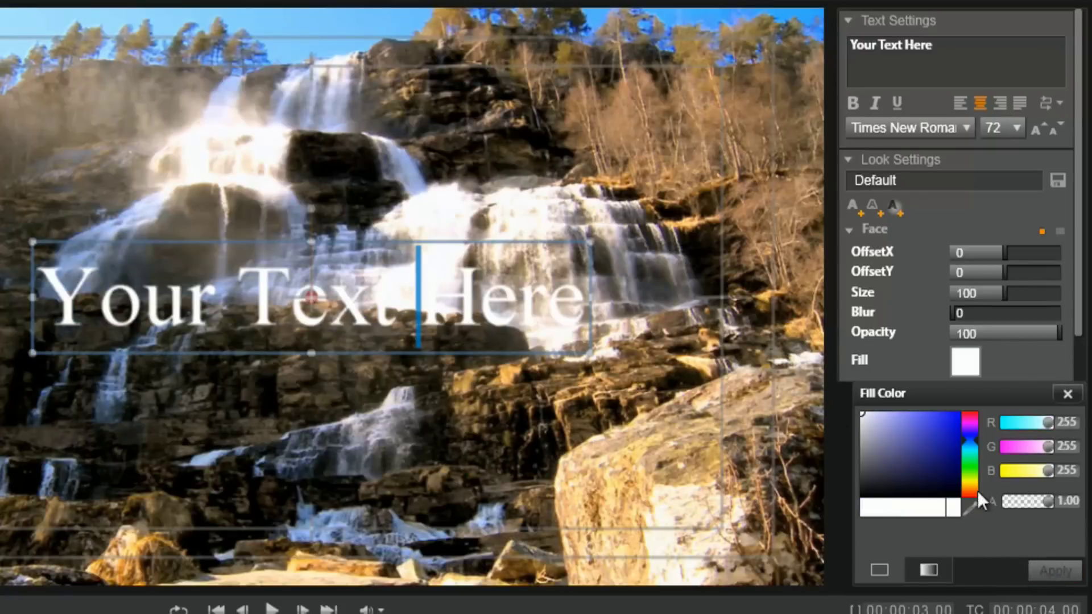
{"action": "left_click", "coordinate": [847, 231]}
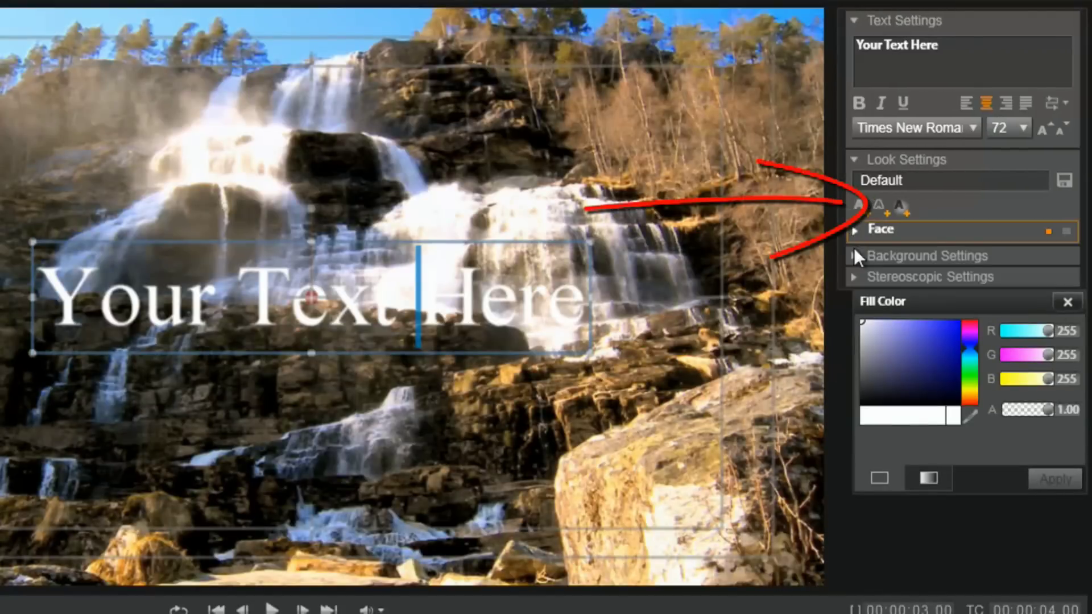
- Add an edge to the title and fill it with a pinkish red, RGB 219, 21, 81
{"action": "left_click", "coordinate": [880, 206]}
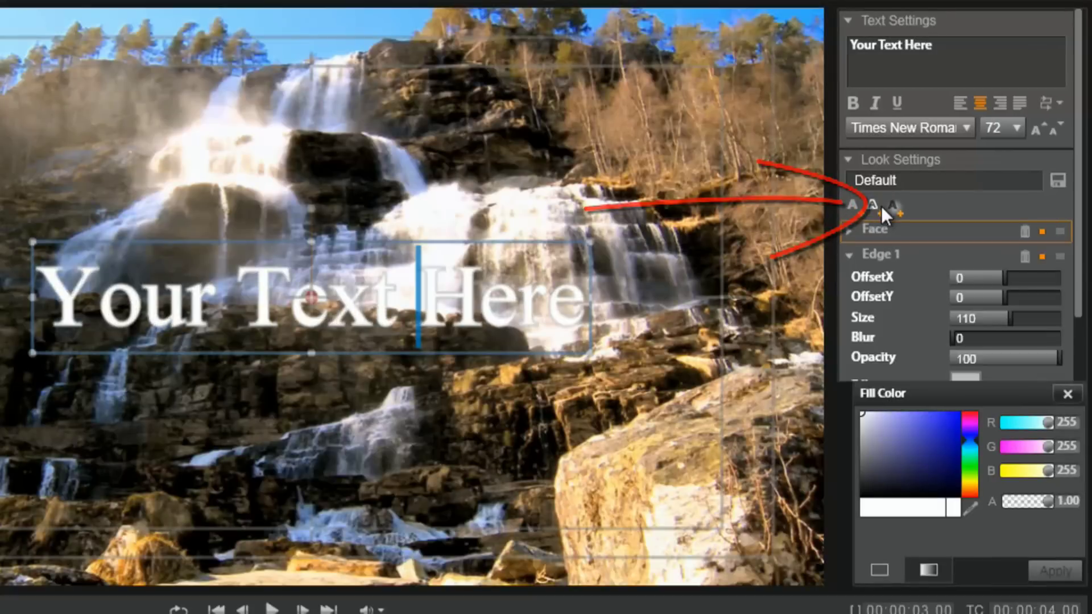
{"action": "left_click", "coordinate": [971, 422]}
{"action": "left_click", "coordinate": [972, 415]}
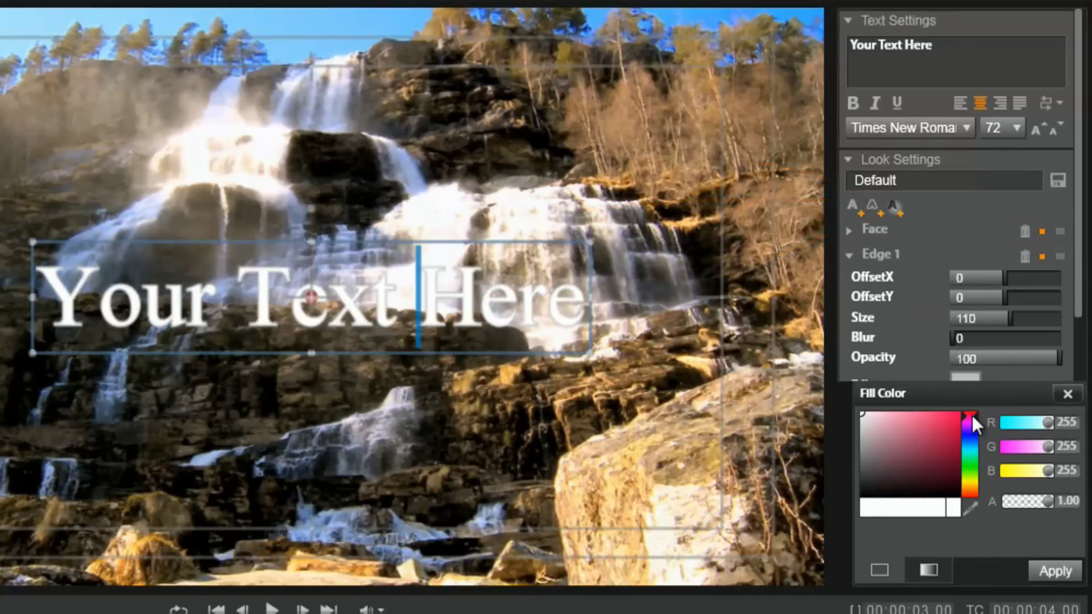
{"action": "left_click", "coordinate": [951, 424]}
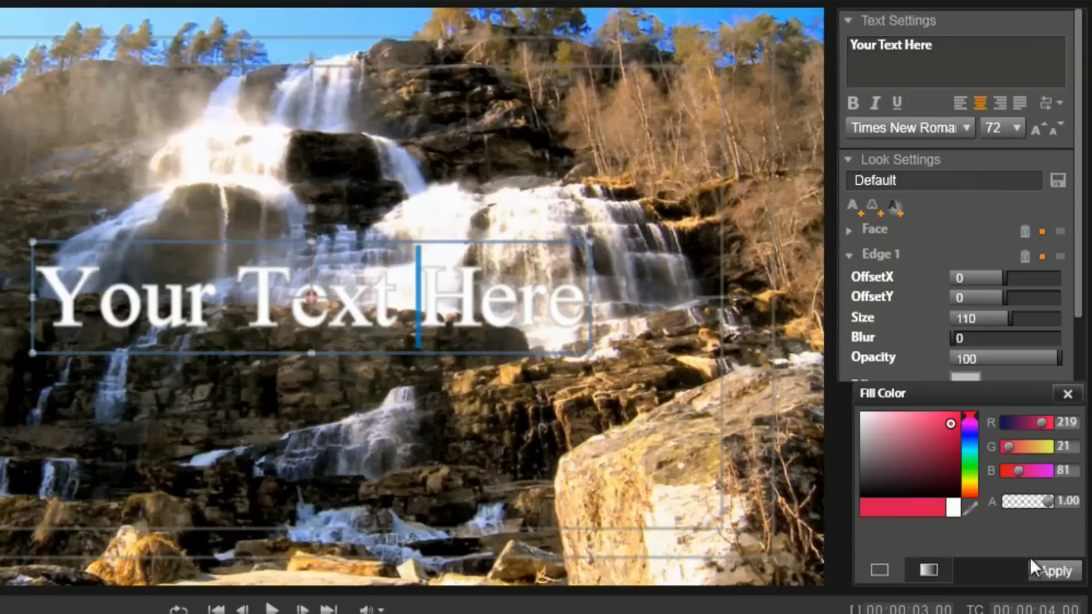
{"action": "left_click", "coordinate": [1042, 571]}
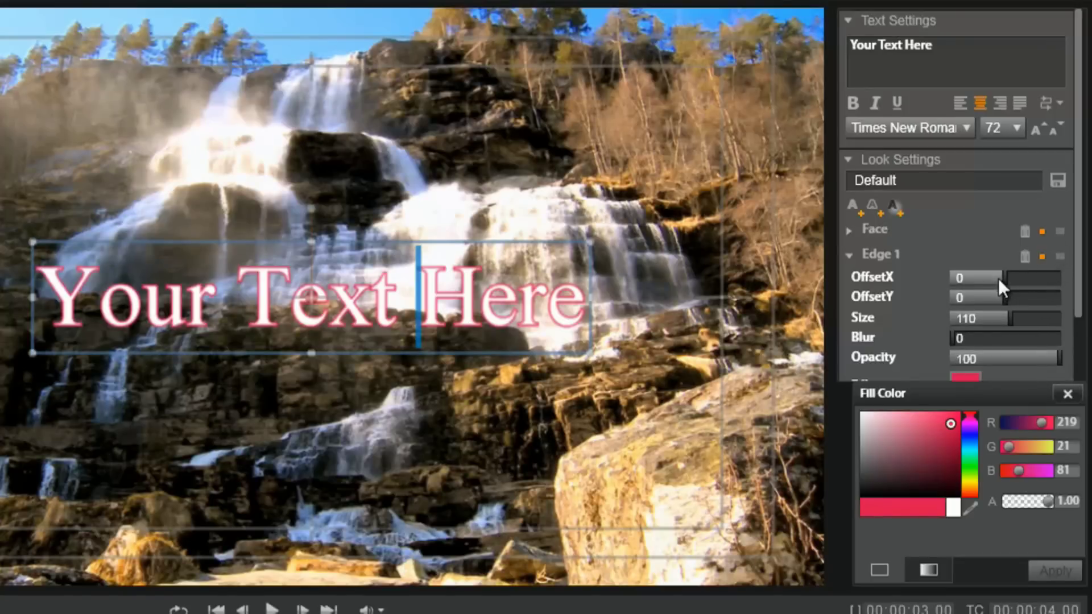
- Try an OffsetX of 1 and a size of 105 on Edge 1, restoring OffsetX 0 and size 110
{"action": "left_click_drag", "start_coordinate": [1004, 281], "coordinate": [1004, 278]}
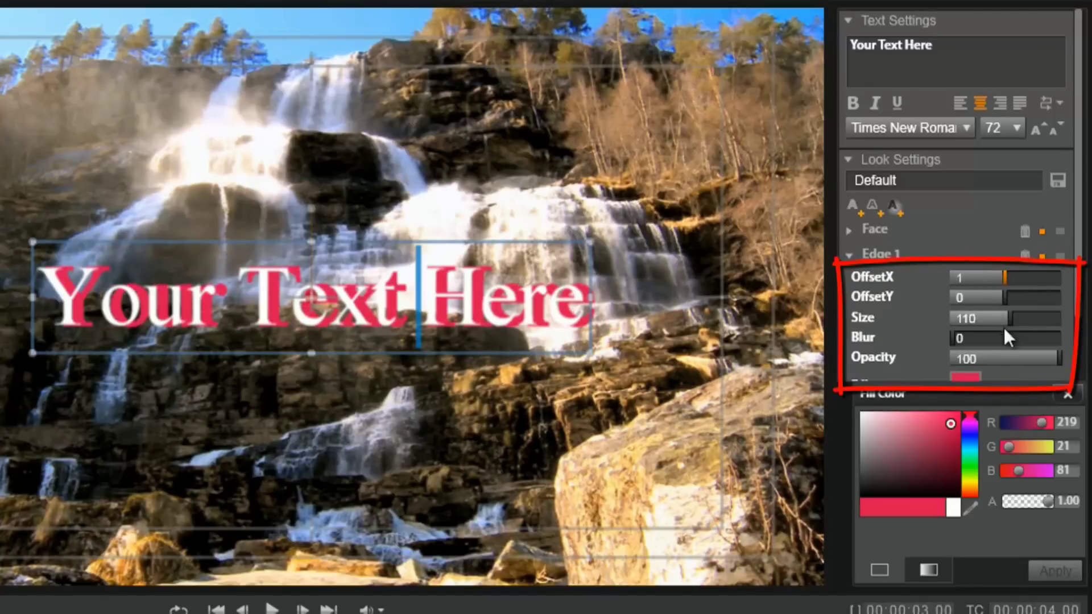
{"action": "scroll", "coordinate": [982, 275], "scroll_direction": "down", "scroll_amount": 1}
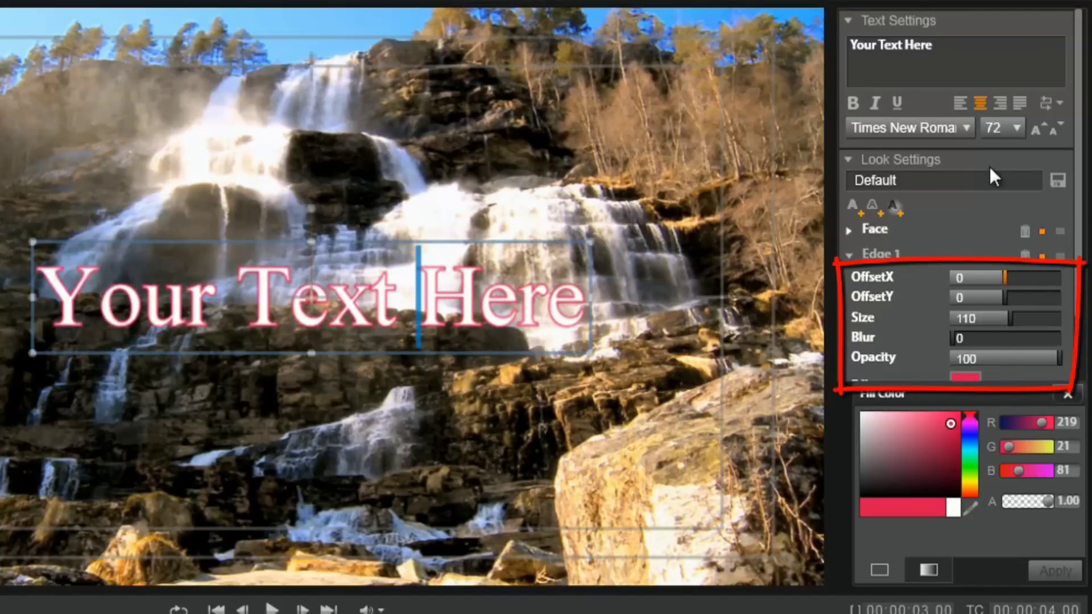
{"action": "scroll", "coordinate": [1018, 318], "scroll_direction": "up", "scroll_amount": 4}
{"action": "mouse_move", "coordinate": [1018, 317]}
{"action": "left_mouse_down"}
{"action": "mouse_move", "coordinate": [1046, 319]}
{"action": "mouse_move", "coordinate": [1012, 319]}
{"action": "left_mouse_up"}
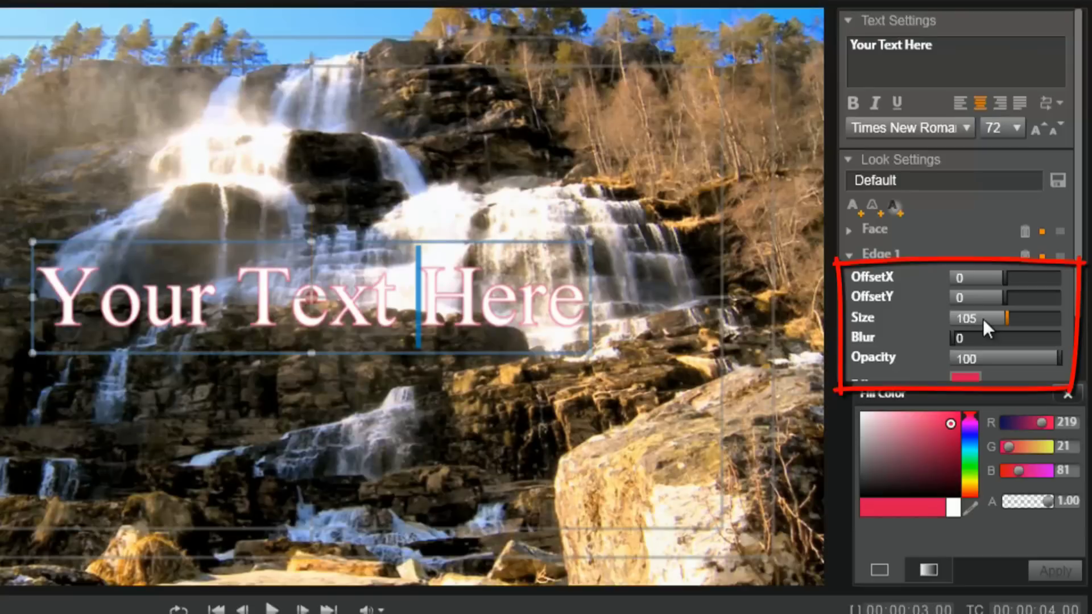
{"action": "scroll", "coordinate": [983, 318], "scroll_direction": "up", "scroll_amount": 5}
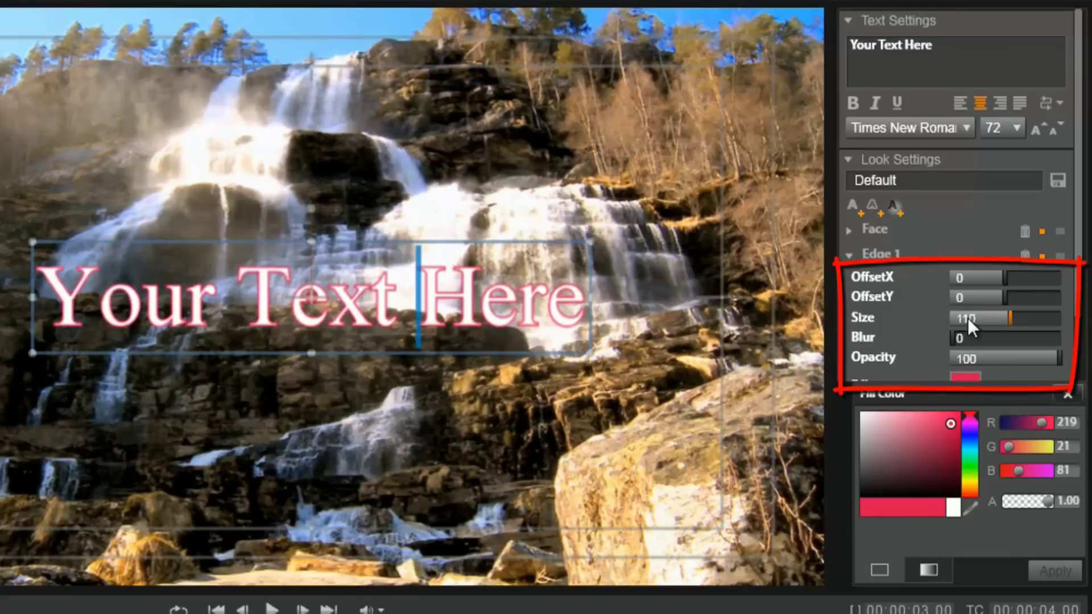
- Set Edge 1's size to 100 and its blur to 19.5, keeping the opacity at 100
{"action": "double_click", "coordinate": [968, 318]}
{"action": "type", "text": "100"}
{"action": "key", "text": "Return"}
{"action": "mouse_move", "coordinate": [961, 340]}
{"action": "left_mouse_down"}
{"action": "mouse_move", "coordinate": [1007, 364]}
{"action": "mouse_move", "coordinate": [1062, 356]}
{"action": "mouse_move", "coordinate": [932, 378]}
{"action": "mouse_move", "coordinate": [1035, 372]}
{"action": "left_mouse_up"}
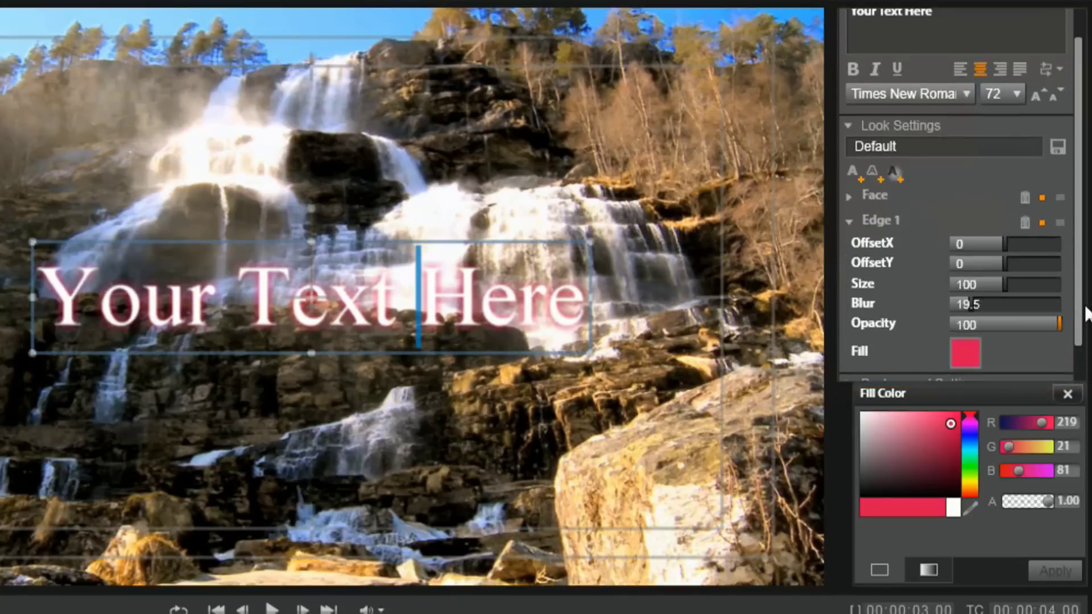
- Change Edge 1's fill to orange-red with RGB 245, 44, 8
{"action": "scroll", "coordinate": [1064, 341], "scroll_direction": "down", "scroll_amount": 3}
{"action": "left_click", "coordinate": [967, 321]}
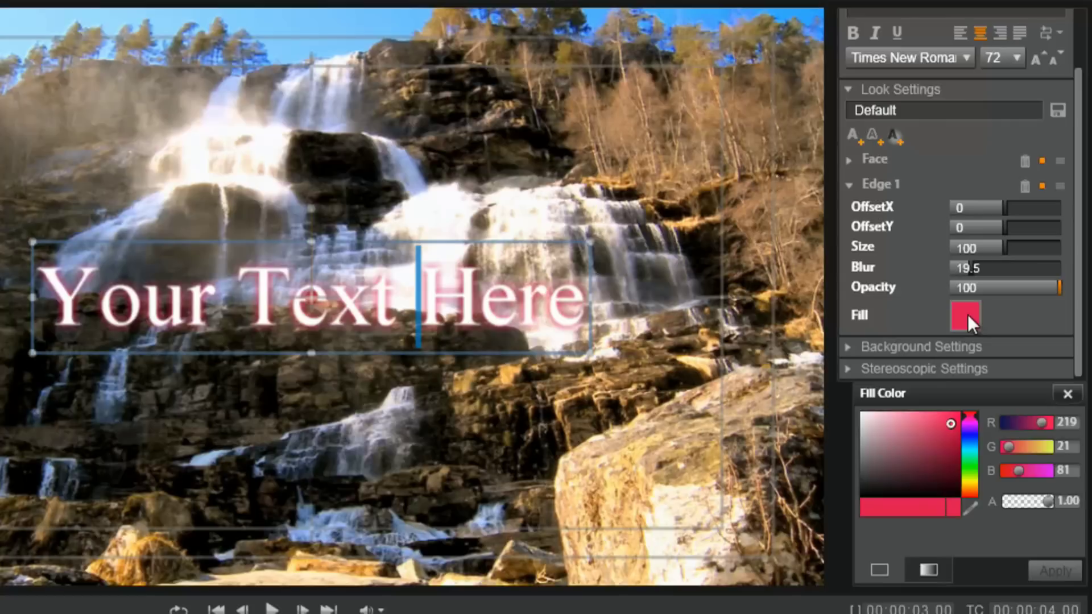
{"action": "left_click", "coordinate": [969, 494]}
{"action": "left_click_drag", "start_coordinate": [951, 421], "coordinate": [958, 415]}
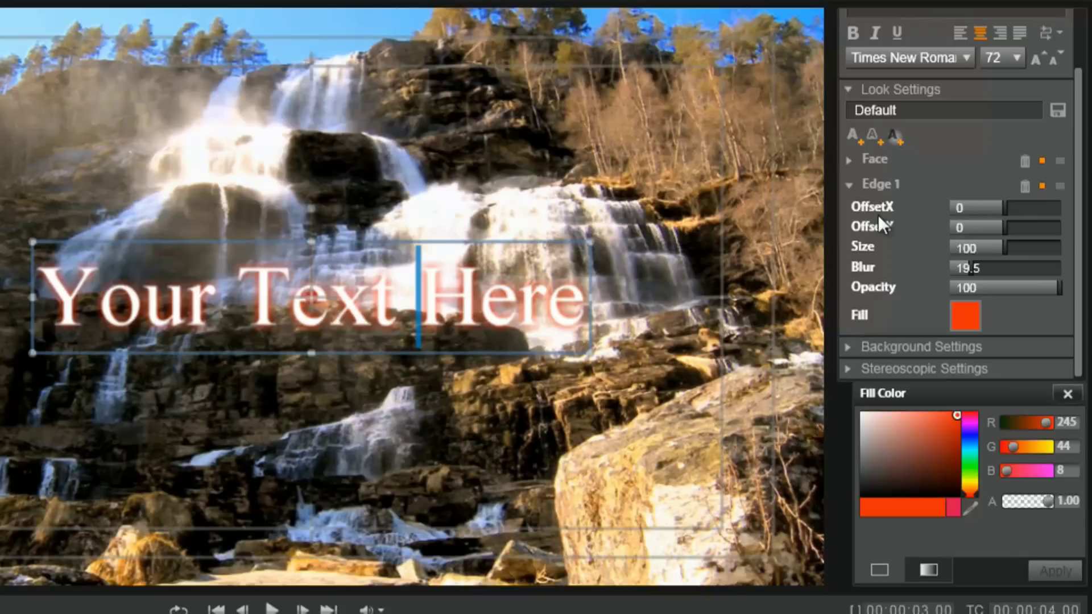
- Add a shadow to the title text and fill it white, RGB 255, 255, 255
{"action": "left_click", "coordinate": [847, 185]}
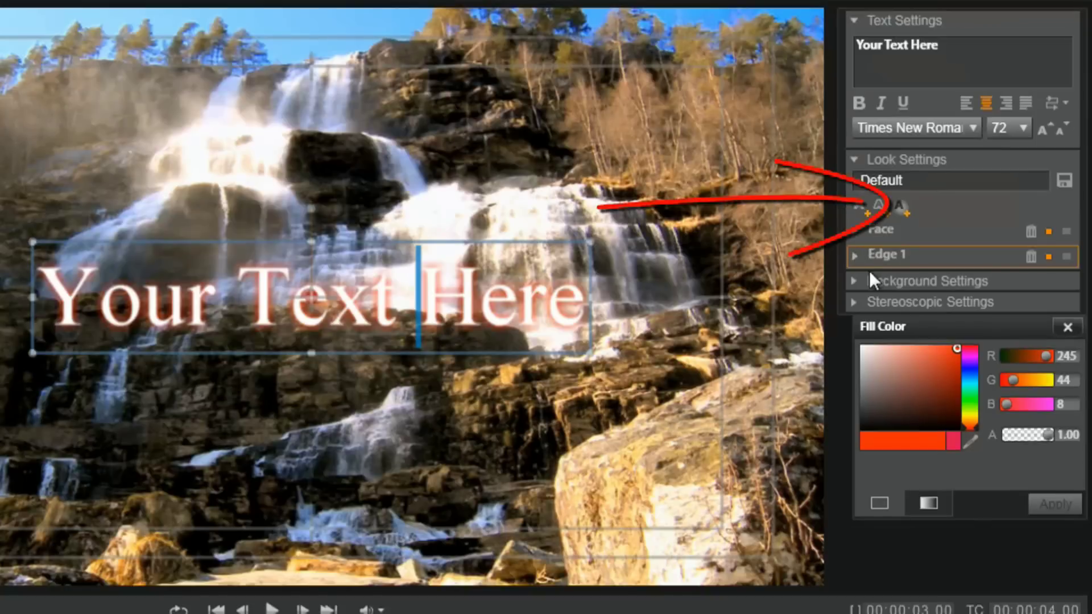
{"action": "left_click", "coordinate": [900, 207]}
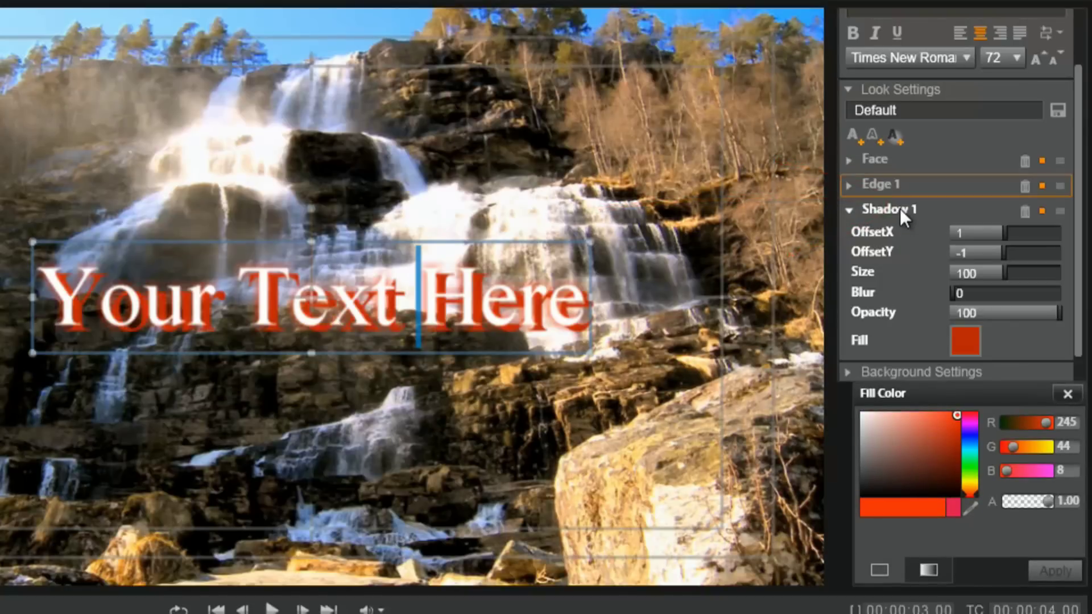
{"action": "left_click", "coordinate": [862, 419]}
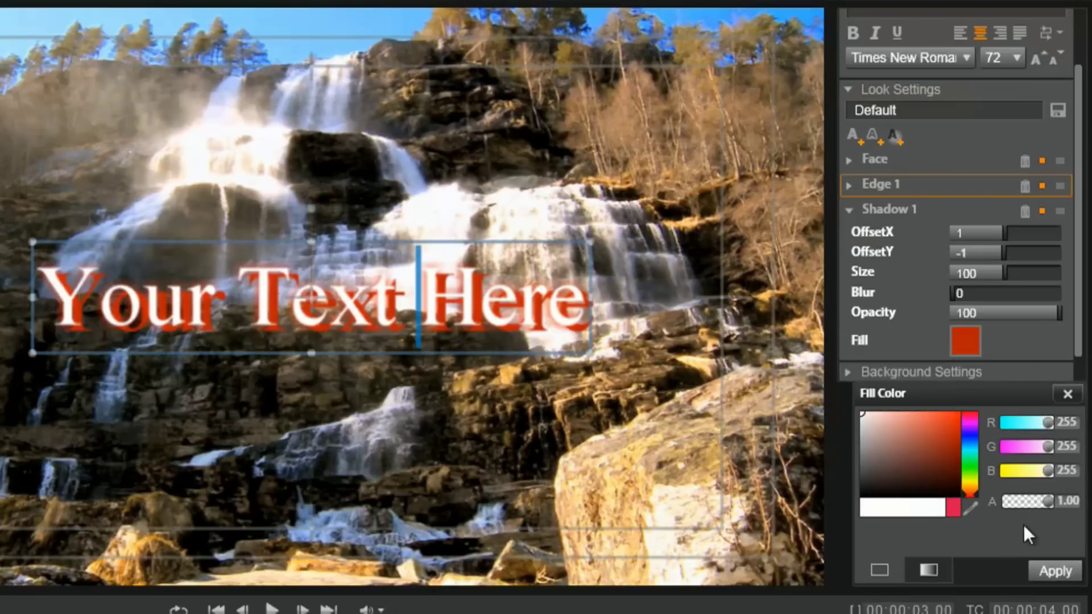
{"action": "left_click", "coordinate": [1056, 572]}
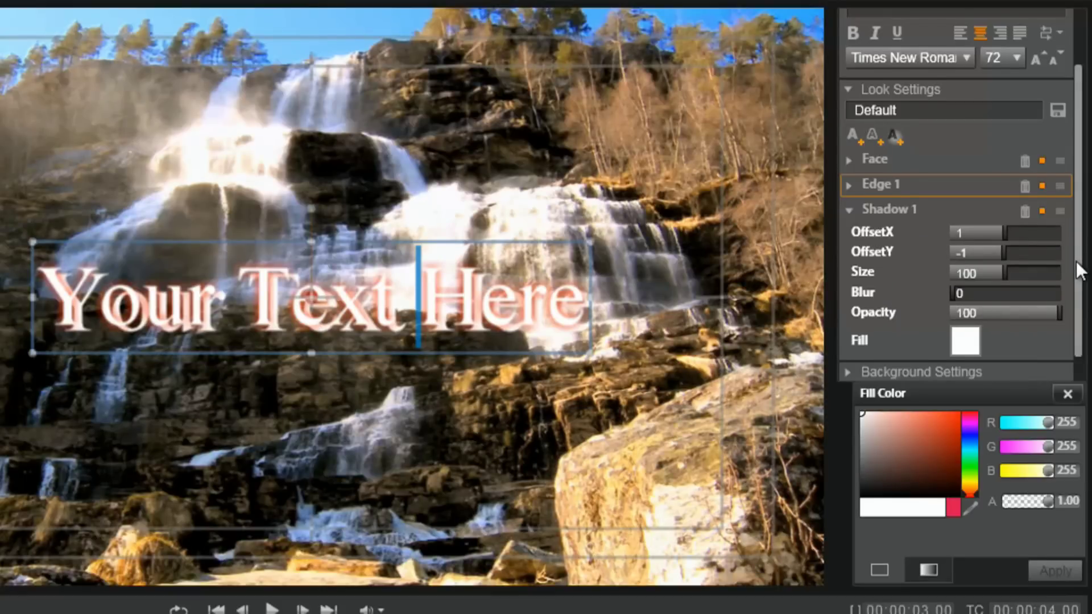
{"action": "scroll", "coordinate": [1075, 260], "scroll_direction": "down", "scroll_amount": 1}
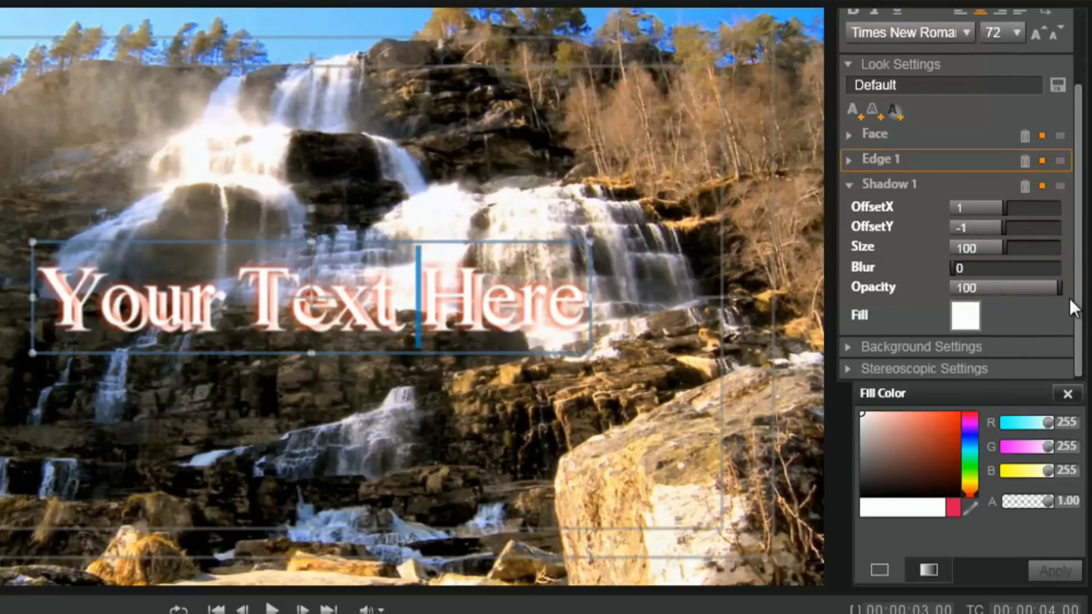
{"action": "left_click", "coordinate": [1068, 394]}
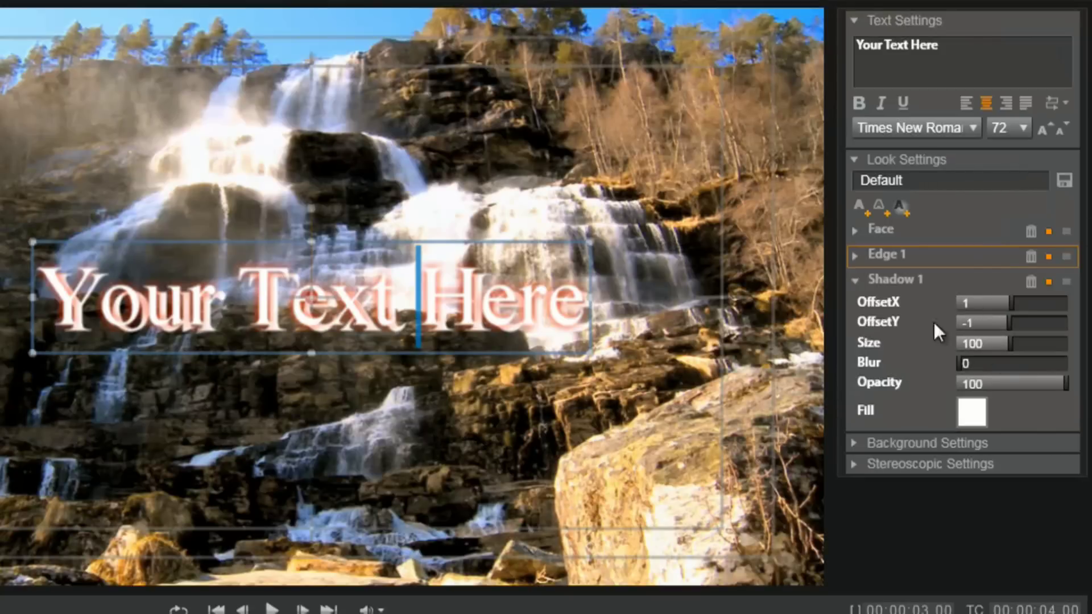
- Delete Shadow 1 and Edge 1 from the title's look, keeping only the face
{"action": "left_click", "coordinate": [853, 281]}
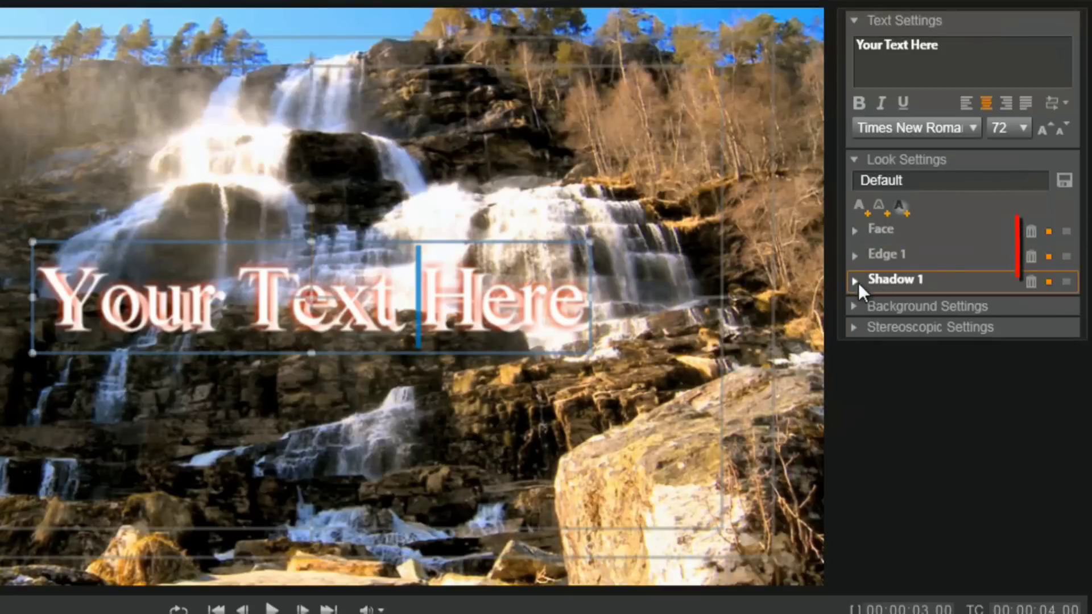
{"action": "left_click", "coordinate": [1029, 281]}
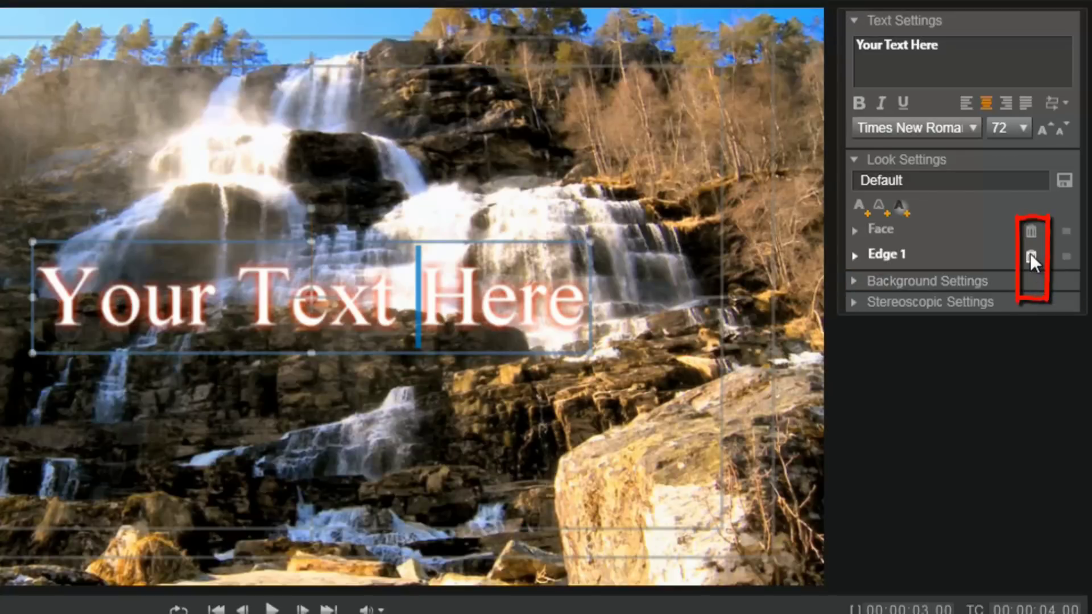
{"action": "left_click", "coordinate": [1029, 255]}
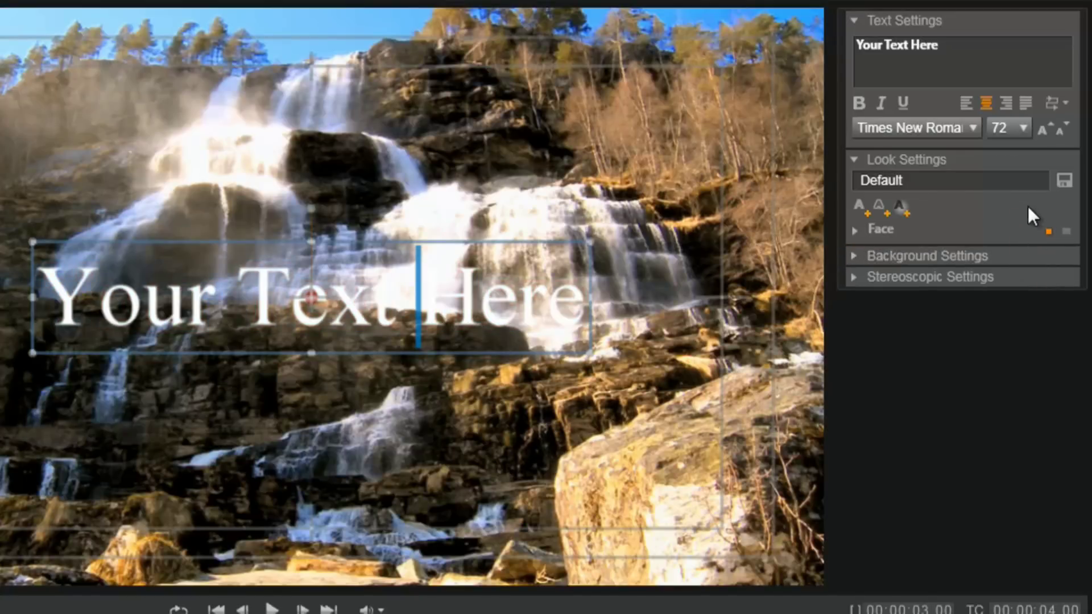
- Use the blue 227_hd_backgrou... clip as the title's background and set its opacity to 0.39
{"action": "left_click", "coordinate": [853, 256]}
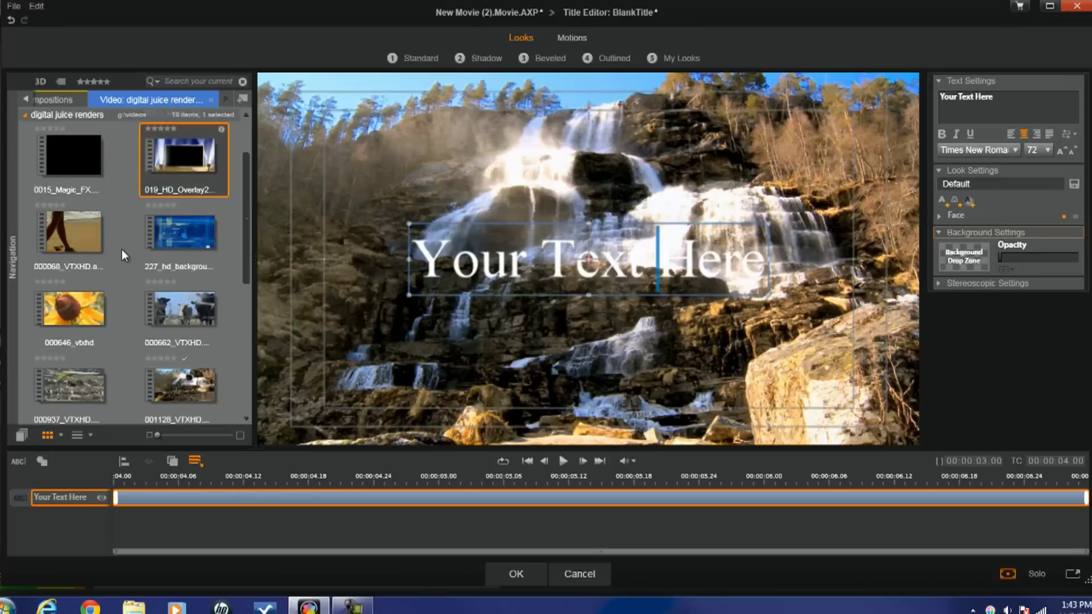
{"action": "left_click", "coordinate": [163, 231]}
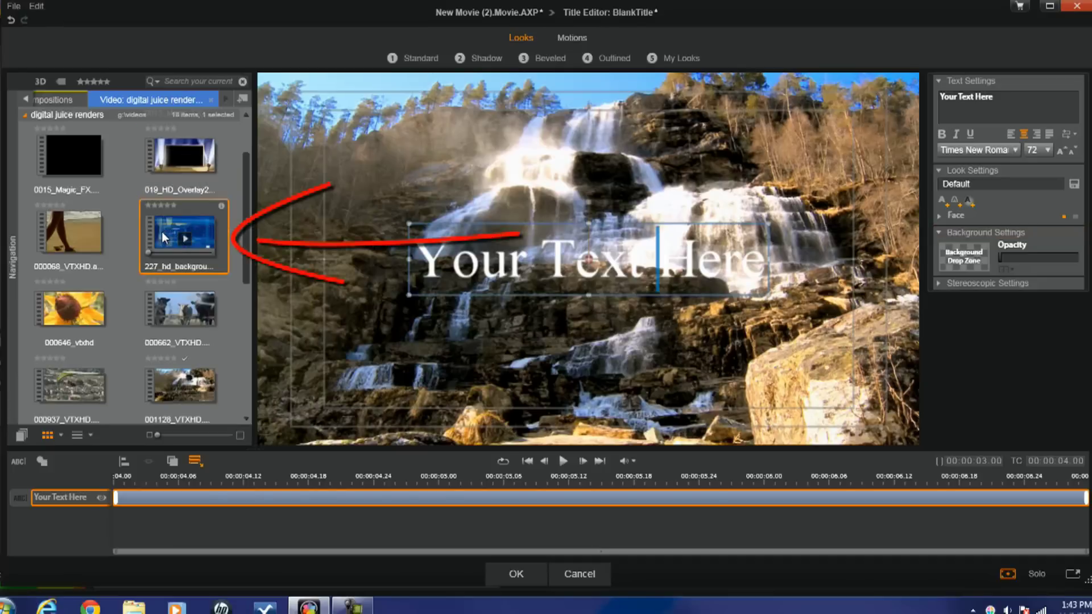
{"action": "left_click_drag", "start_coordinate": [161, 231], "coordinate": [955, 255]}
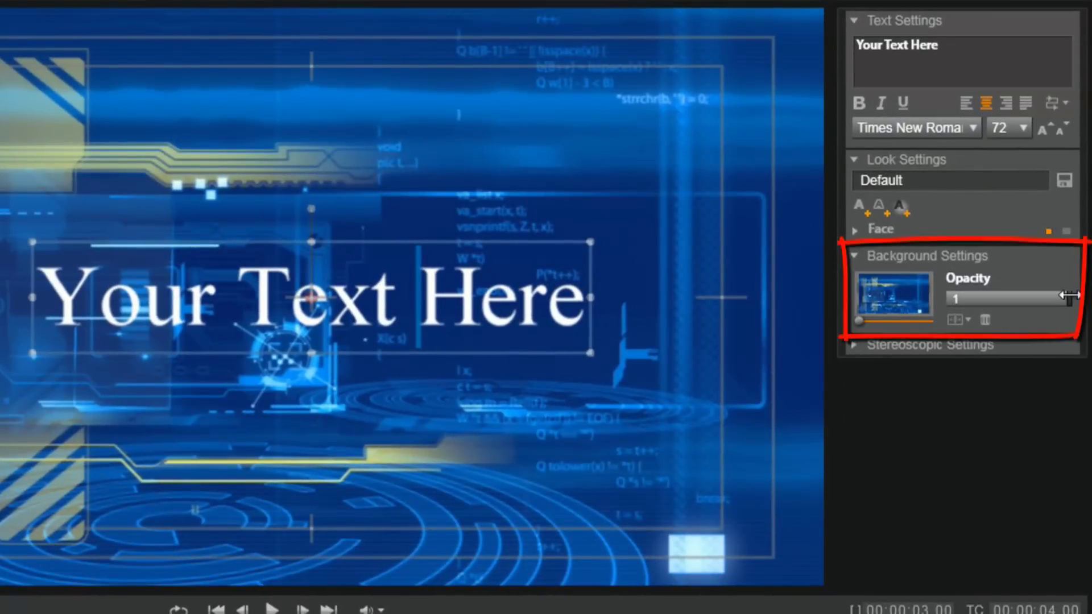
{"action": "left_click_drag", "start_coordinate": [1068, 292], "coordinate": [996, 290]}
{"action": "left_click_drag", "start_coordinate": [980, 291], "coordinate": [994, 296]}
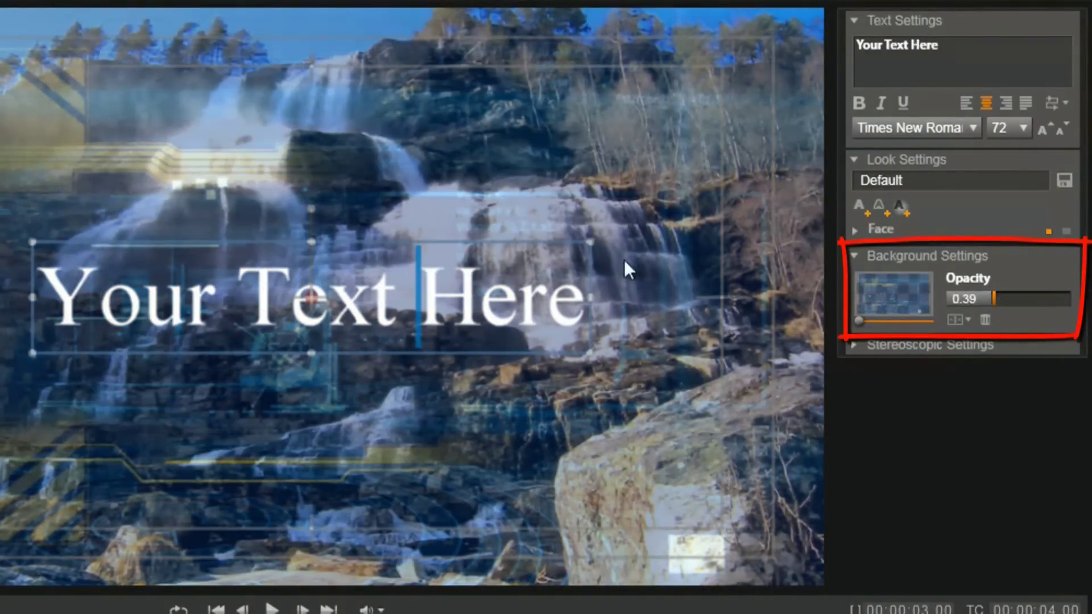
- Try the Stretch fit on the title background, then switch it to Keep Aspect
{"action": "left_click", "coordinate": [966, 318]}
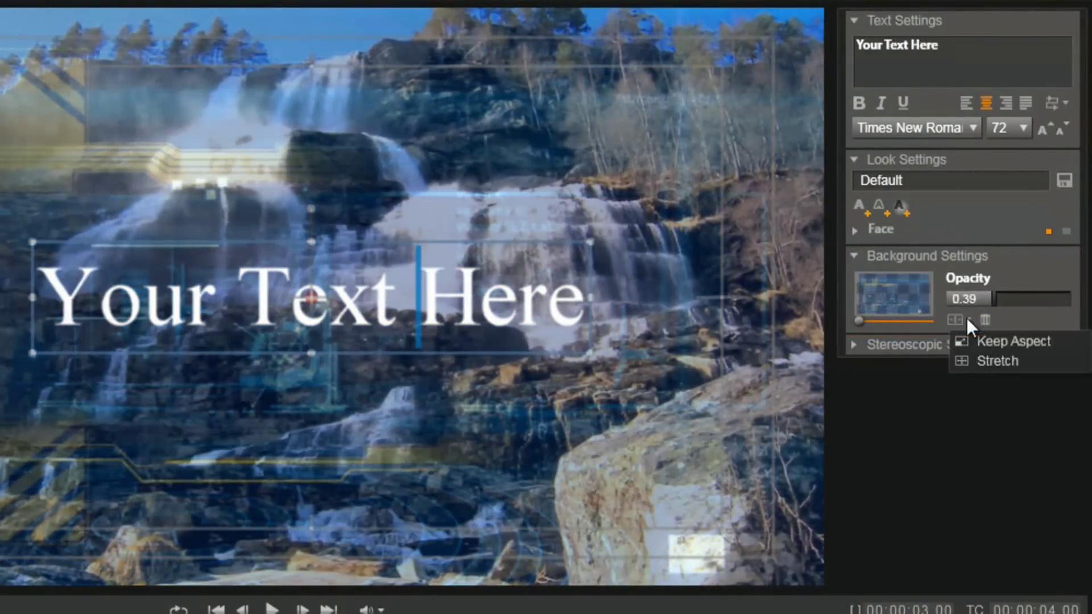
{"action": "left_click", "coordinate": [1002, 360]}
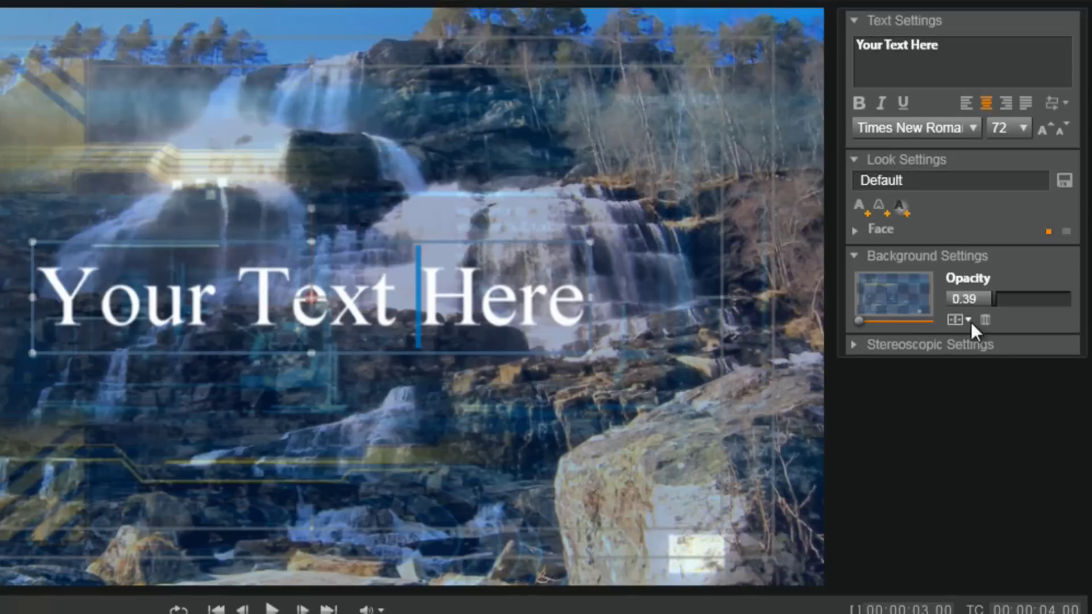
{"action": "left_click", "coordinate": [967, 319]}
{"action": "left_click", "coordinate": [977, 342]}
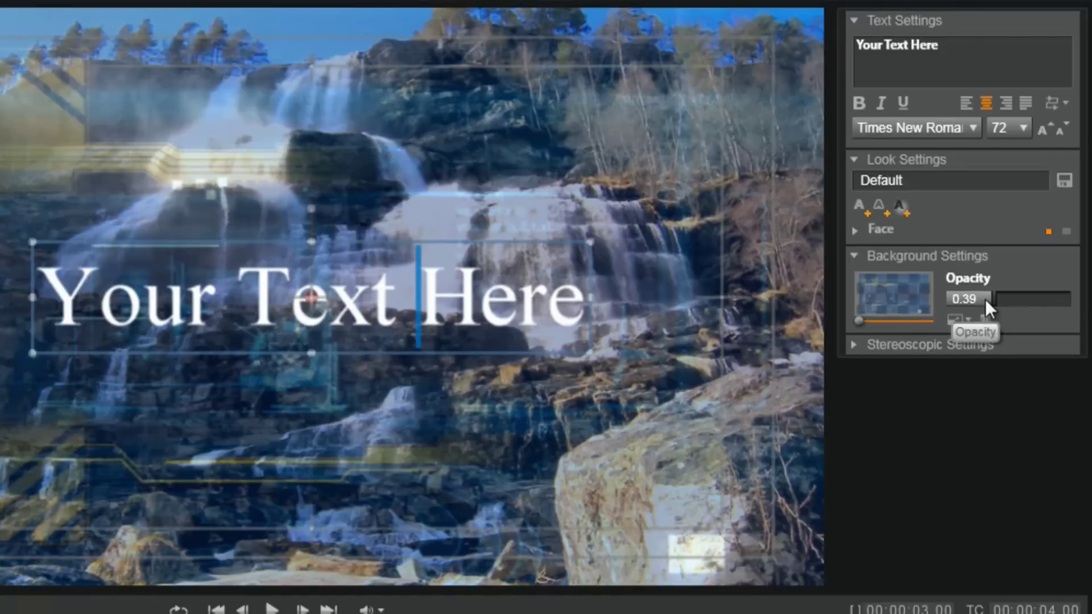
- Set the background opacity to 1 and remove the clip from the title's background
{"action": "left_click_drag", "start_coordinate": [988, 300], "coordinate": [1069, 298]}
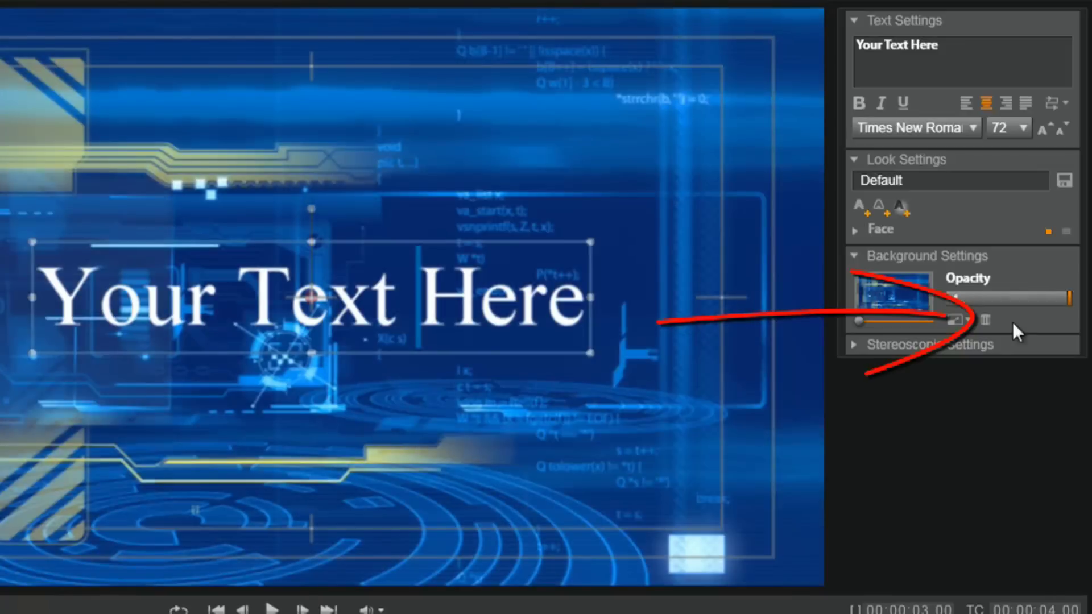
{"action": "left_click", "coordinate": [984, 319]}
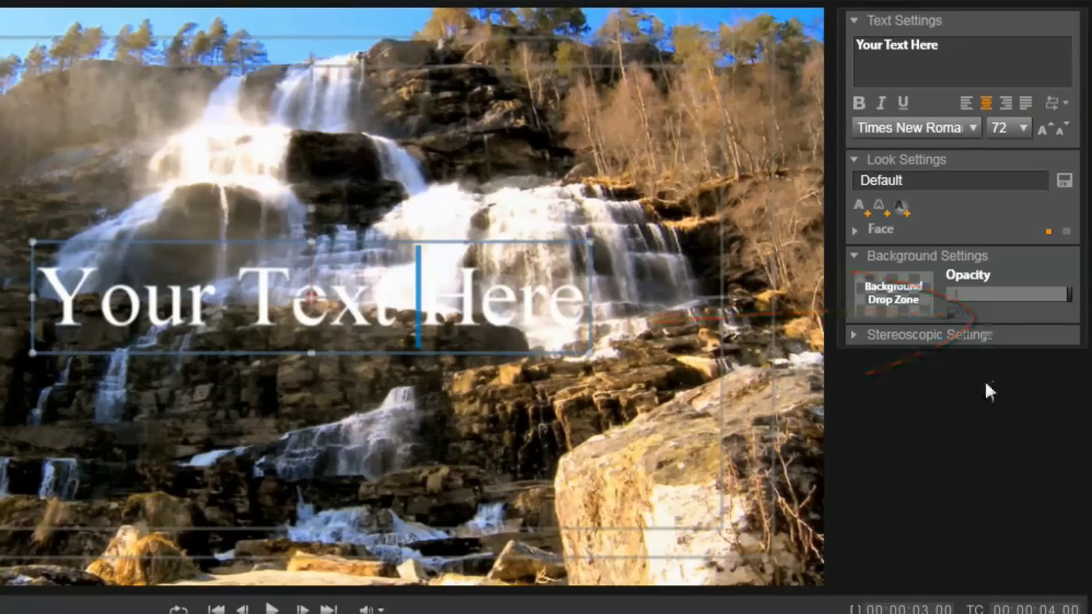
{"action": "left_click", "coordinate": [854, 257]}
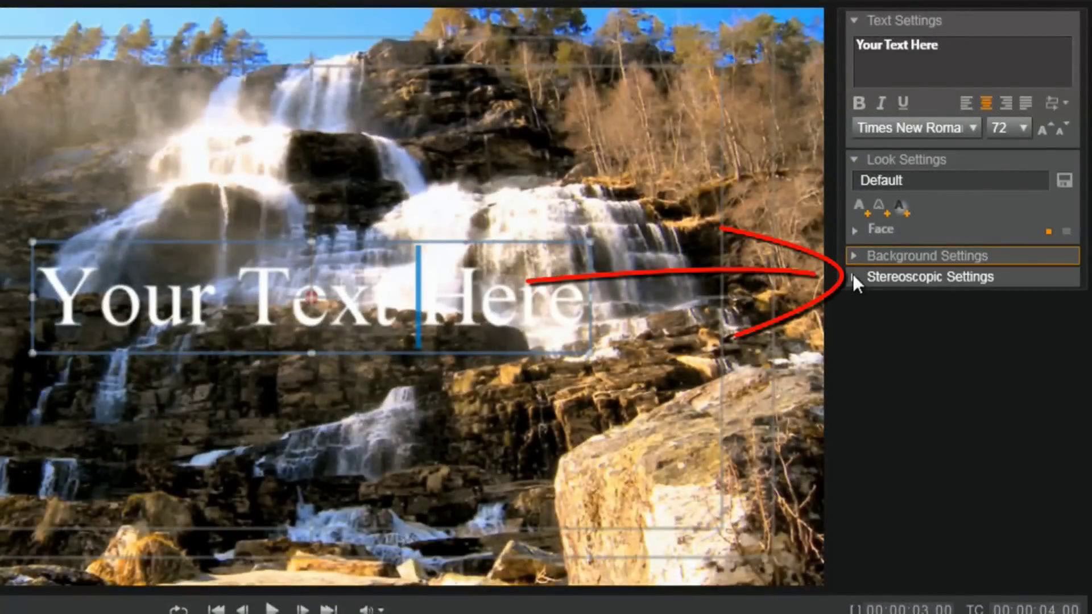
- Enable the Stereoscopic option for the title text, then turn it off again
{"action": "left_click", "coordinate": [853, 276]}
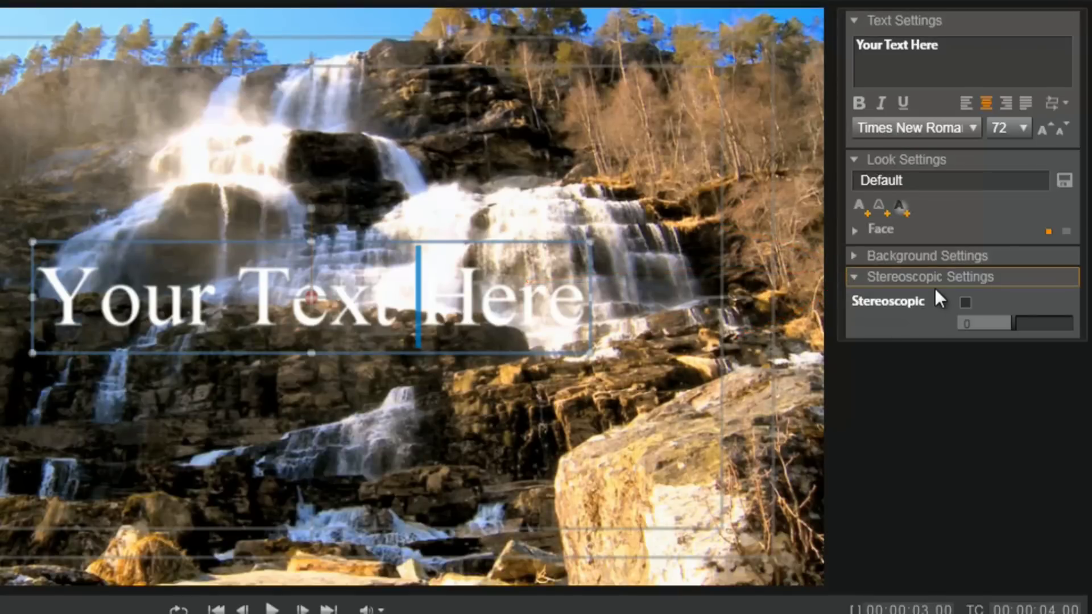
{"action": "left_click", "coordinate": [965, 302]}
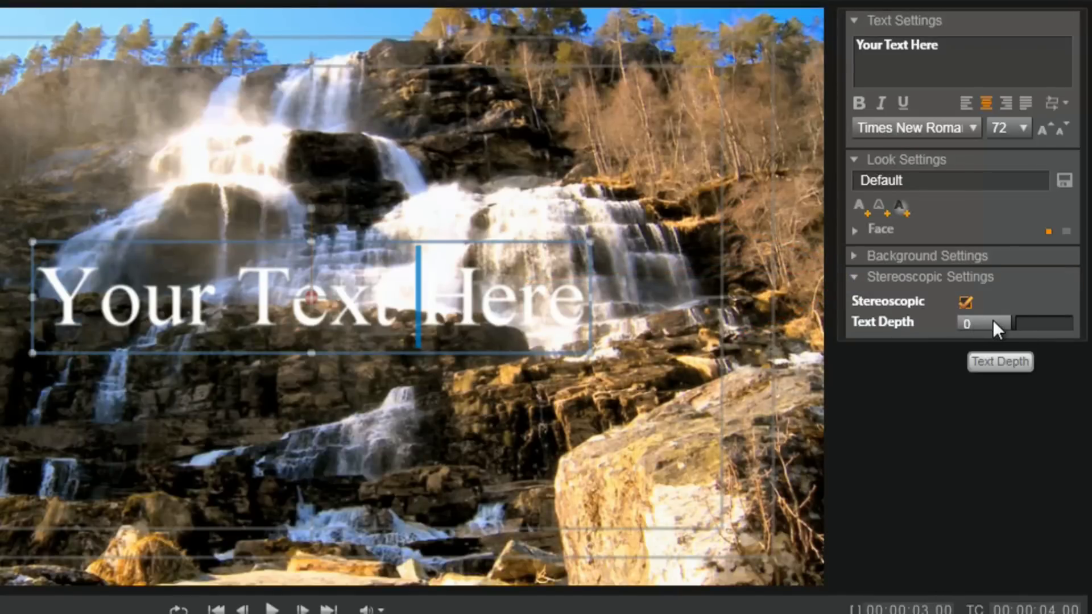
{"action": "left_click", "coordinate": [965, 302]}
{"action": "left_click", "coordinate": [855, 276]}
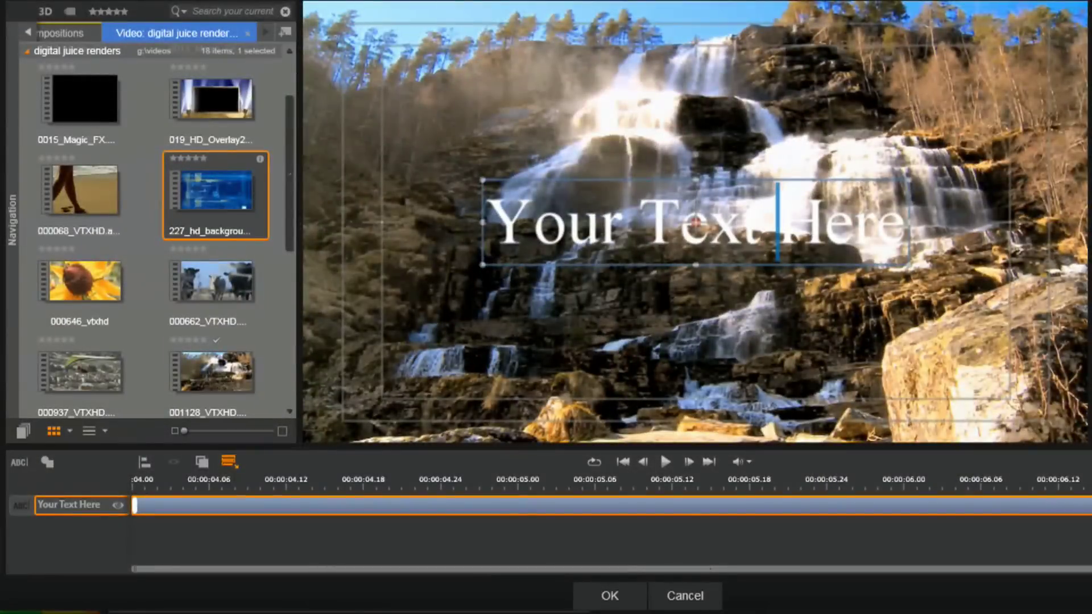
- Add a second text layer to the title and replace its word "Your" with "My"
{"action": "left_click", "coordinate": [18, 463]}
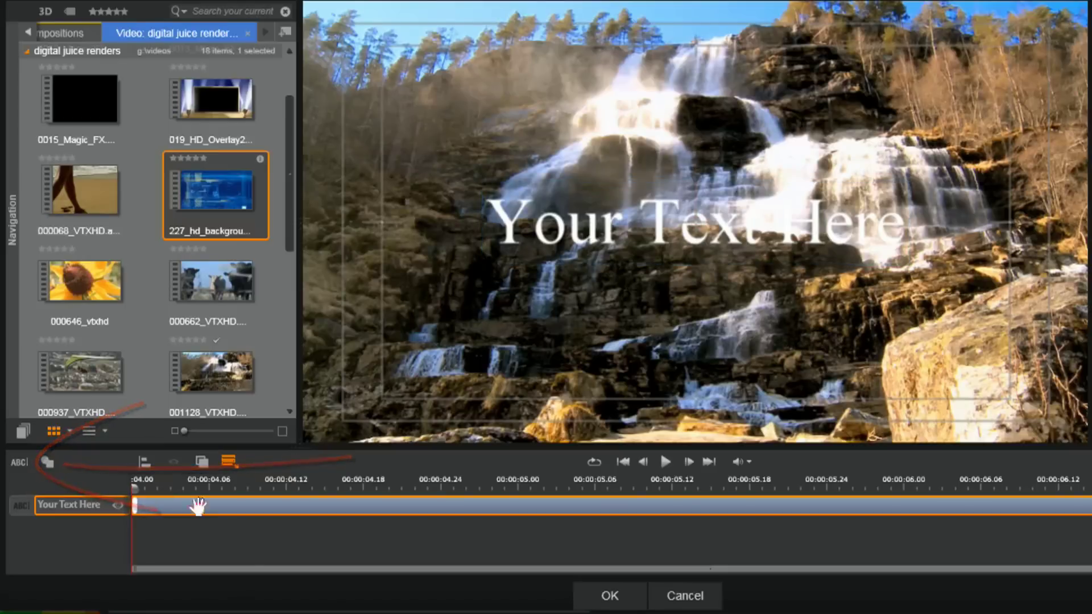
{"action": "left_click", "coordinate": [22, 465]}
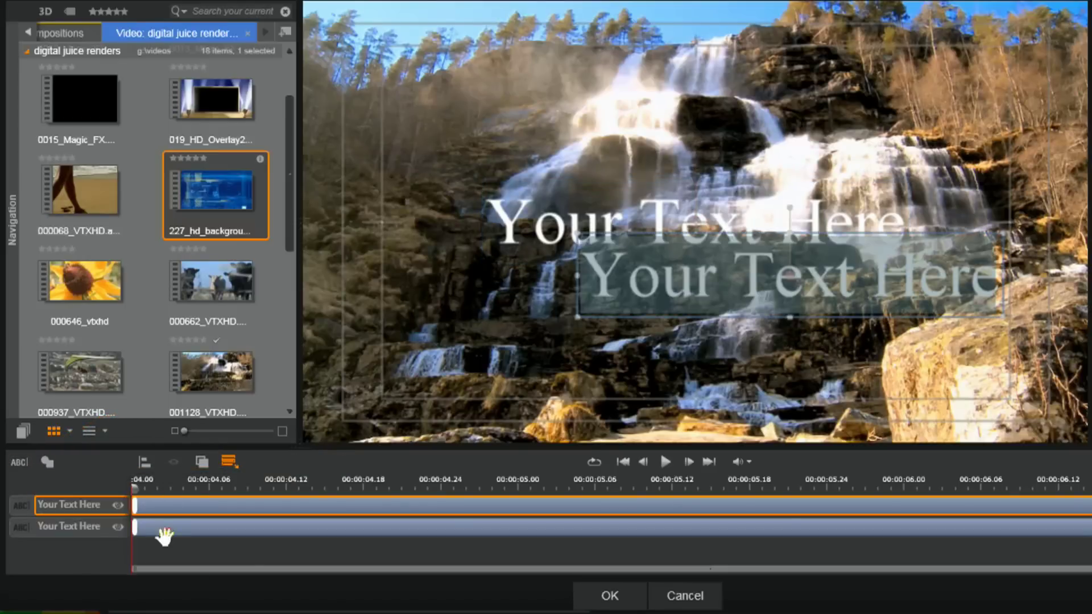
{"action": "left_click", "coordinate": [992, 268]}
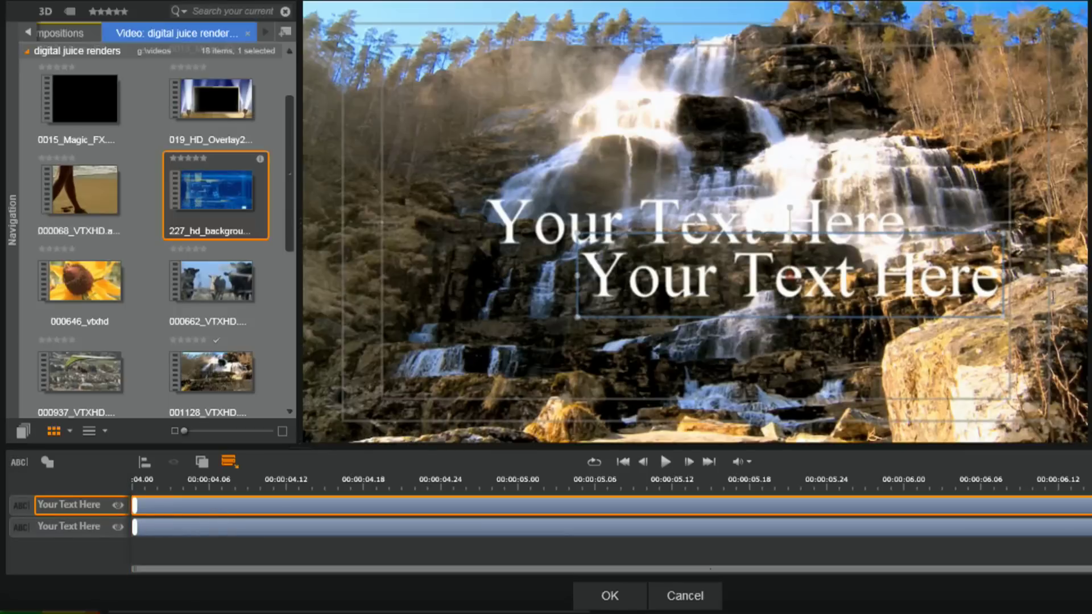
{"action": "left_click", "coordinate": [872, 276]}
{"action": "left_click_drag", "start_coordinate": [717, 276], "coordinate": [492, 280]}
{"action": "type", "text": "My"}
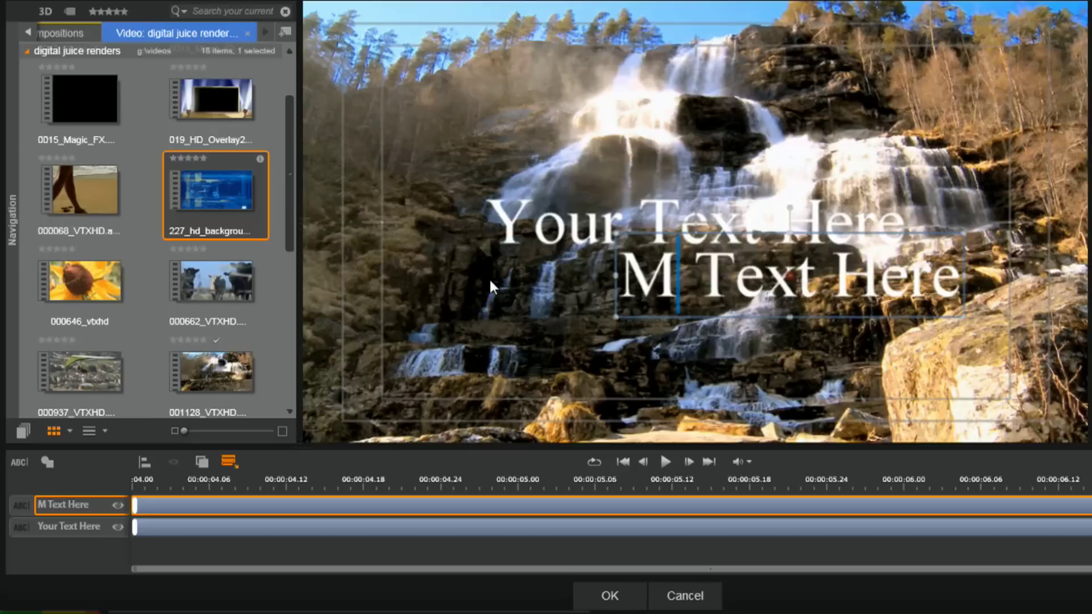
- Change "Here" to "There" in the second text layer so it reads "My Text There"
{"action": "key", "text": "Right"}
{"action": "key", "text": "Right"}
{"action": "key", "text": "Right"}
{"action": "key", "text": "Right"}
{"action": "key", "text": "Right"}
{"action": "key", "text": "Right"}
{"action": "key", "text": "Right"}
{"action": "key", "text": "Right"}
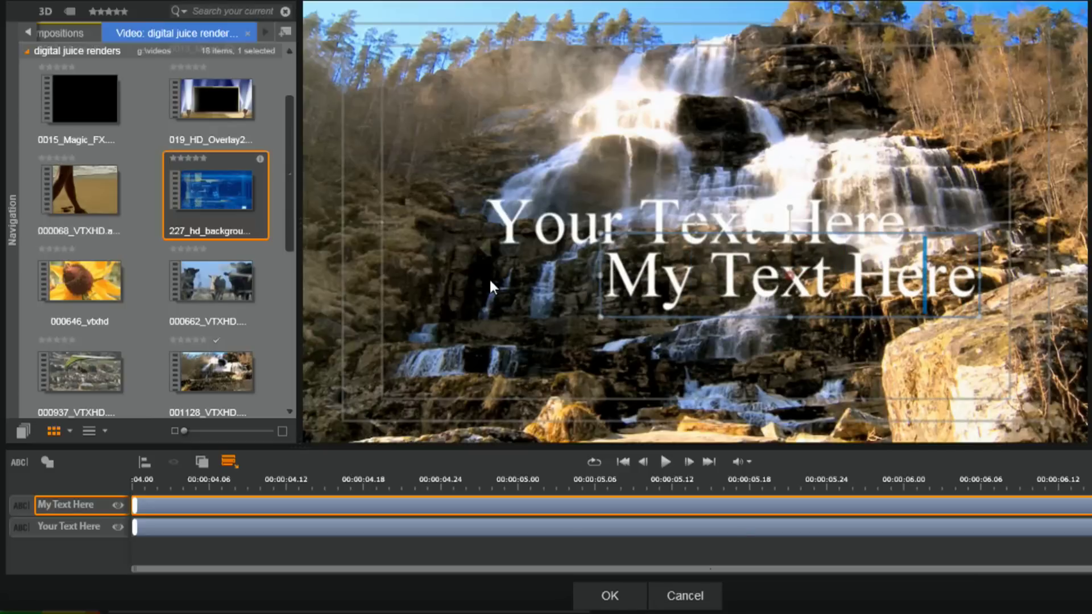
{"action": "key", "text": "Left"}
{"action": "key", "text": "BackSpace"}
{"action": "type", "text": "Th"}
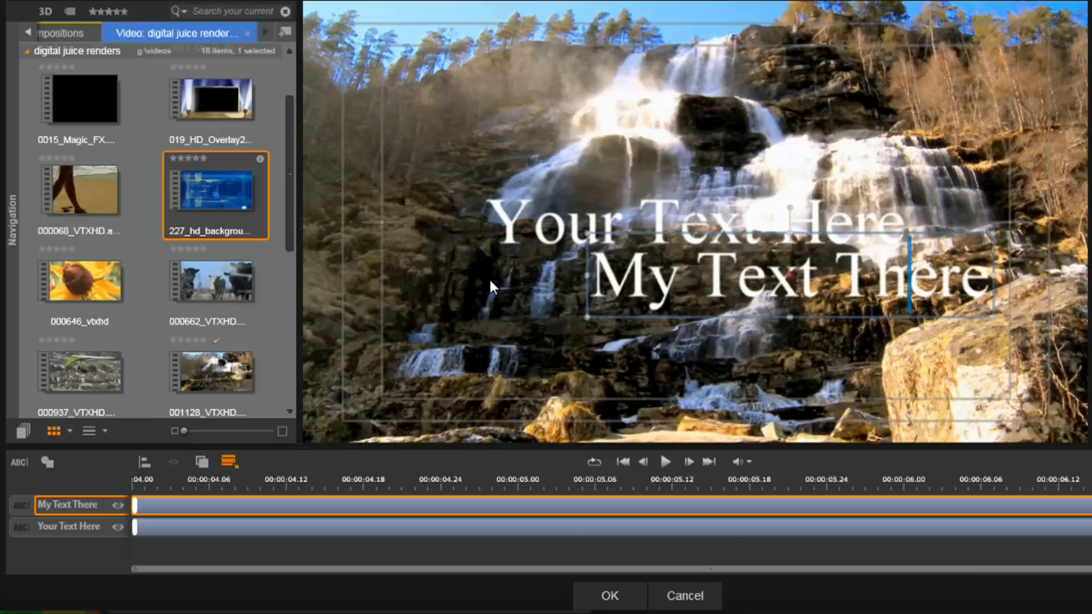
- Select the "My Text There" layer and align it to the center of the frame
{"action": "left_click", "coordinate": [626, 279]}
{"action": "double_click", "coordinate": [909, 273]}
{"action": "key", "text": "ctrl+a"}
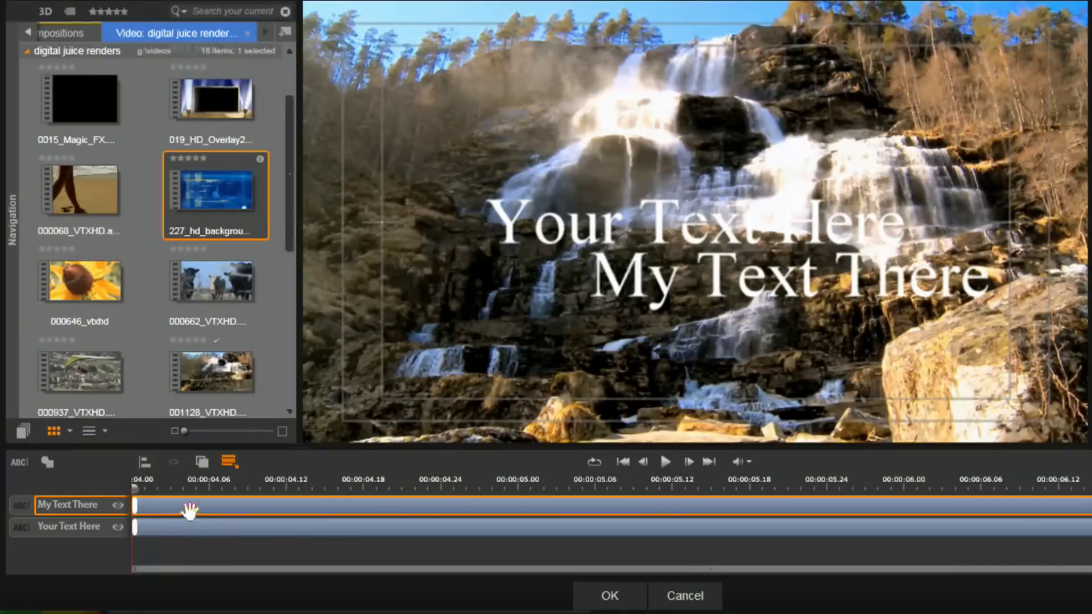
{"action": "left_click", "coordinate": [189, 510]}
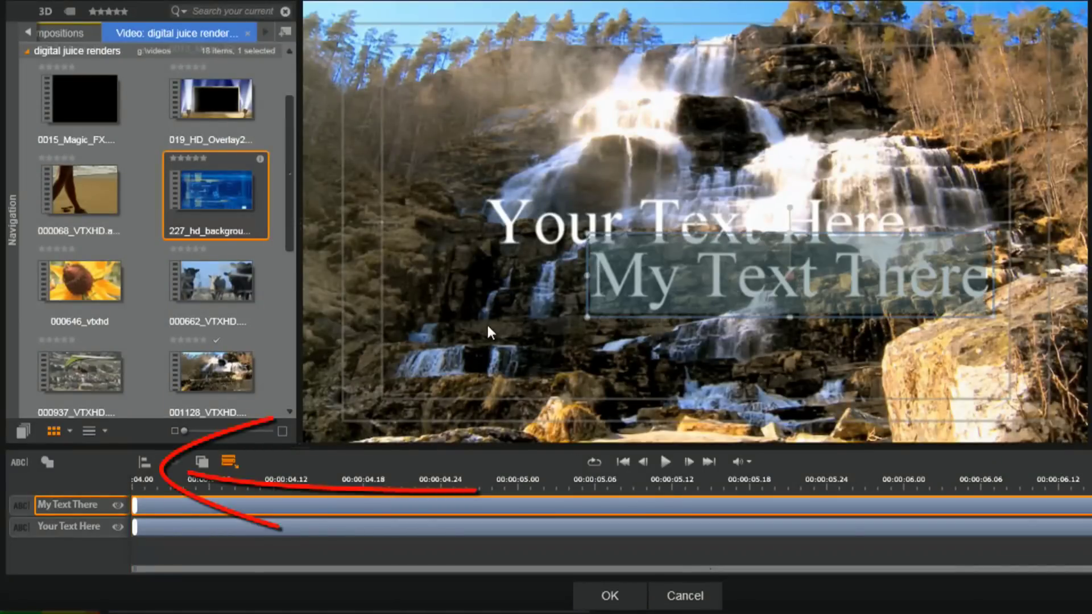
{"action": "left_click", "coordinate": [145, 469]}
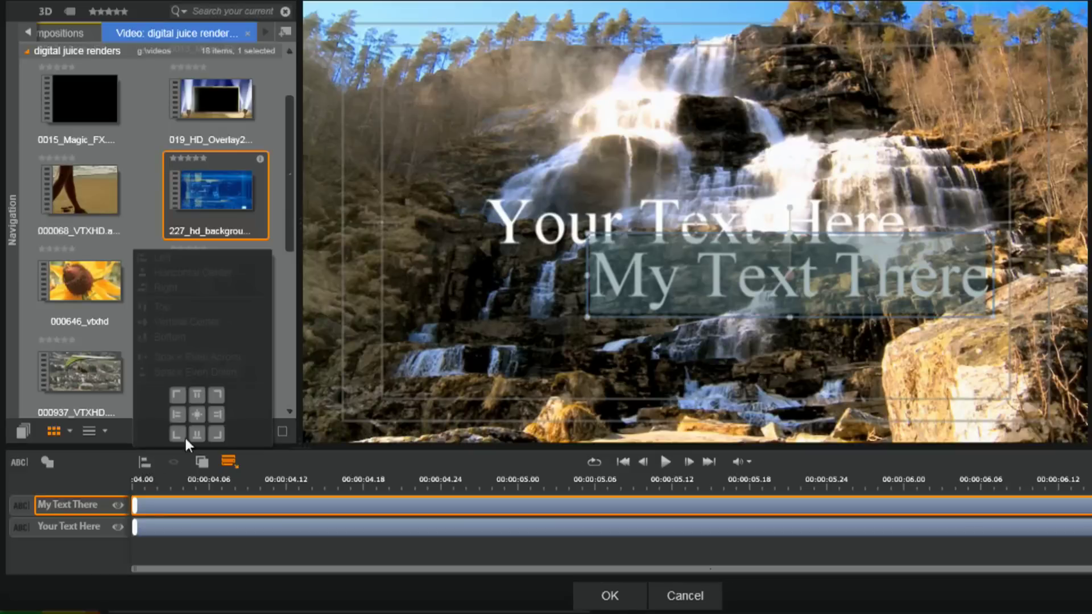
{"action": "left_click", "coordinate": [194, 414]}
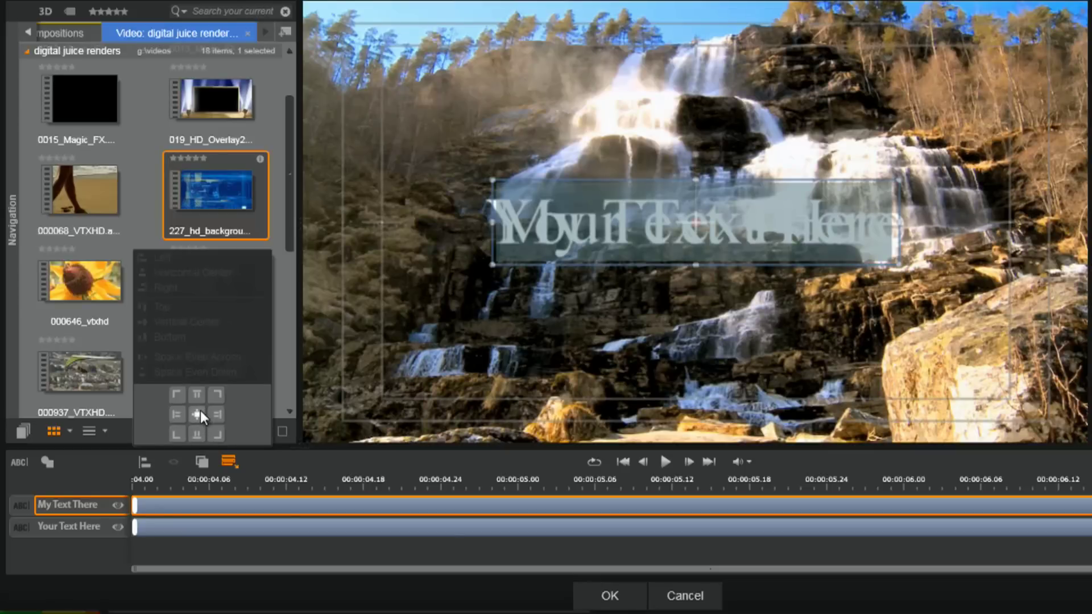
- Move "My Text There" below the "Your Text Here" line and select both text layers
{"action": "left_click", "coordinate": [210, 560]}
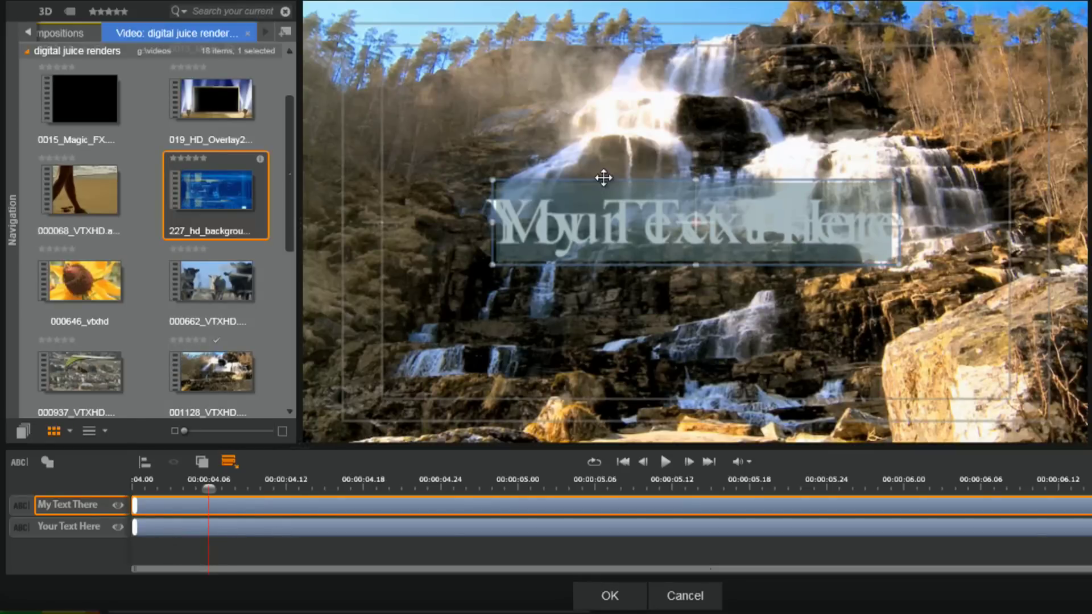
{"action": "left_click_drag", "start_coordinate": [601, 177], "coordinate": [575, 271]}
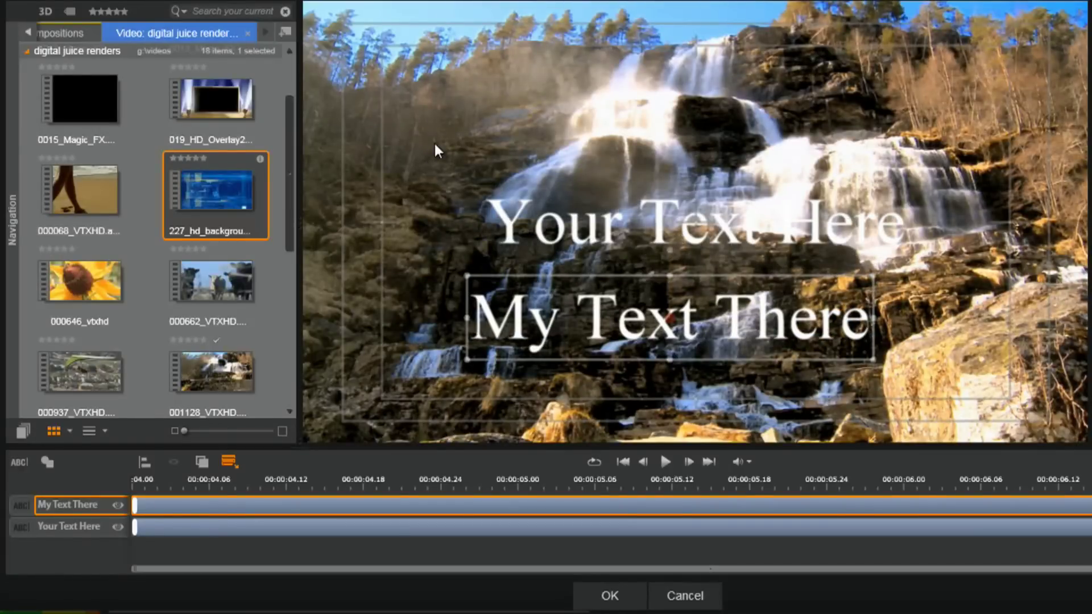
{"action": "left_click_drag", "start_coordinate": [434, 141], "coordinate": [1004, 385]}
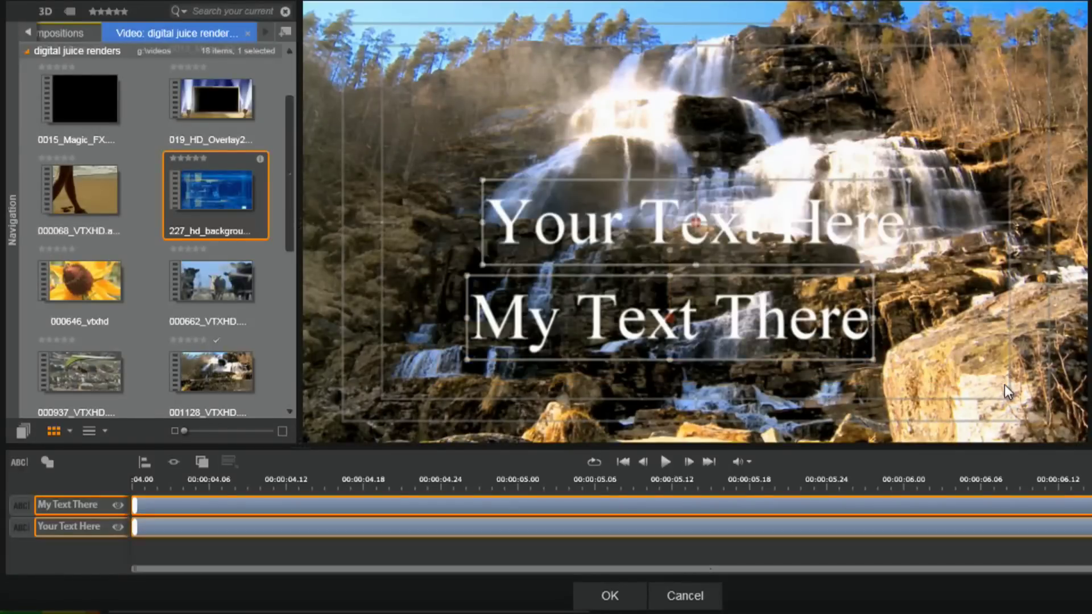
- Align the two selected text layers along their right edges and on their horizontal centers
{"action": "left_click", "coordinate": [146, 463]}
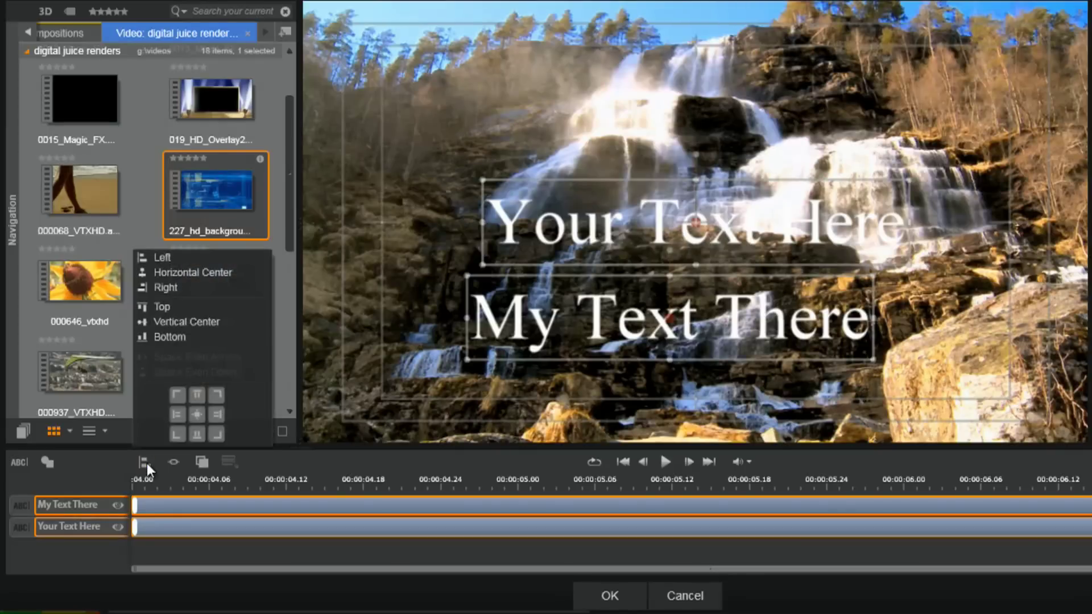
{"action": "left_click", "coordinate": [179, 285]}
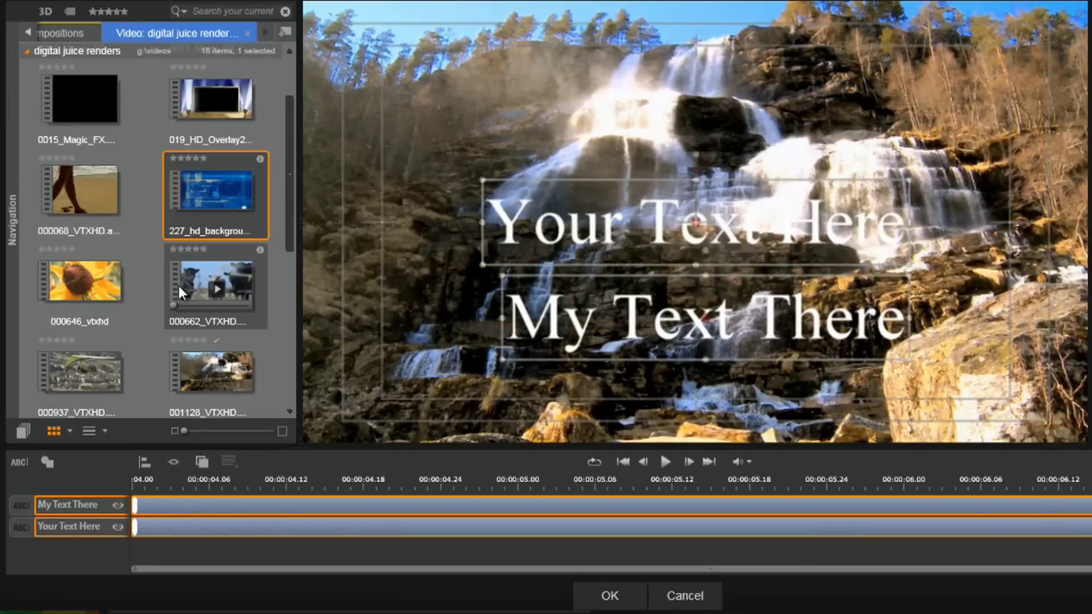
{"action": "left_click", "coordinate": [145, 462]}
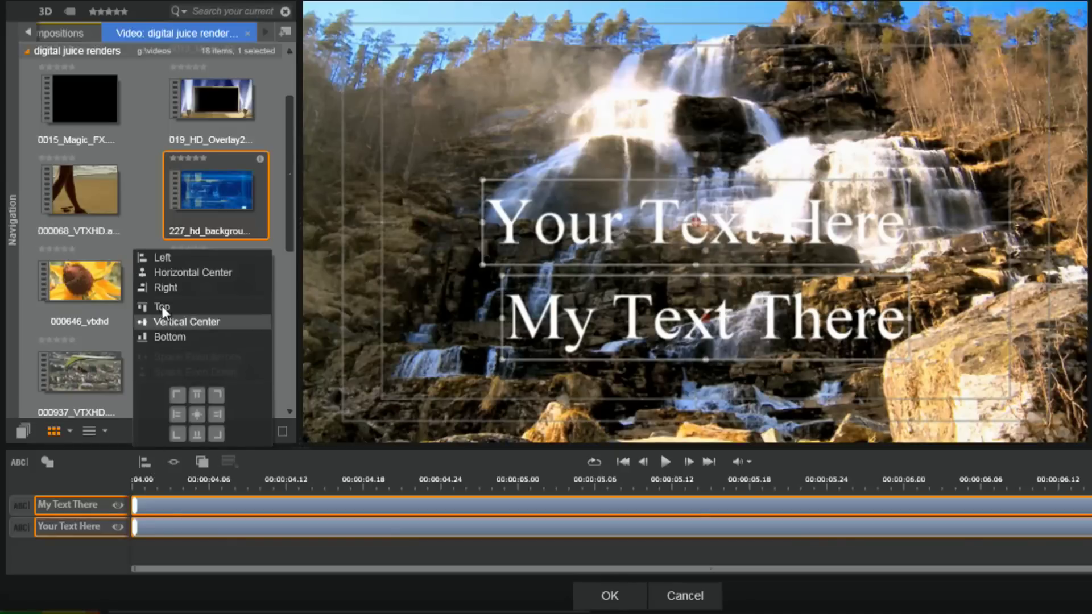
{"action": "left_click", "coordinate": [179, 275]}
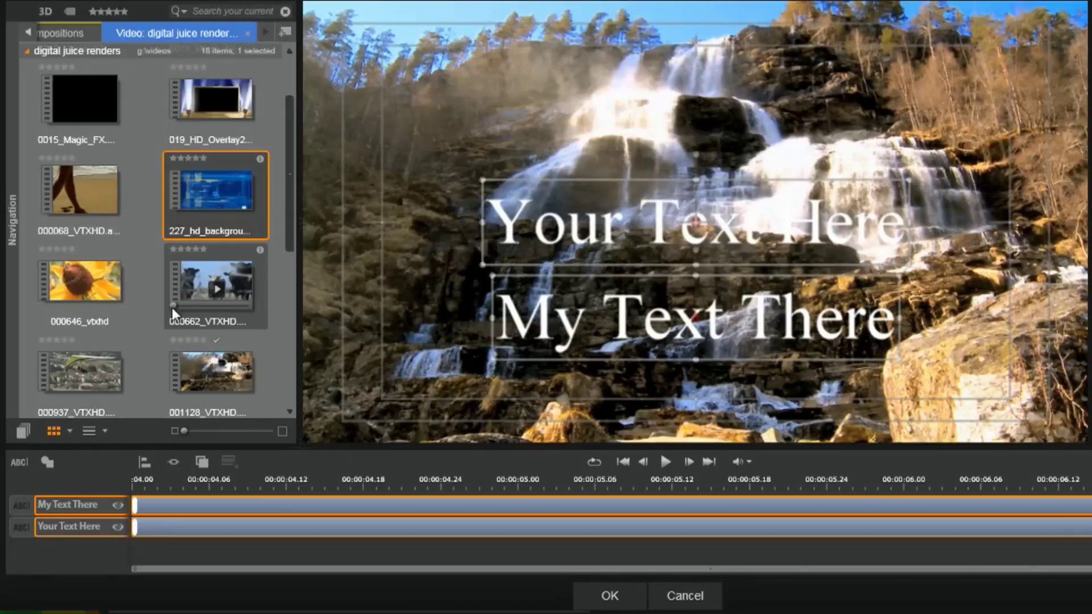
- Try aligning both text layers on their vertical centers and undo the last two alignments
{"action": "left_click", "coordinate": [146, 462]}
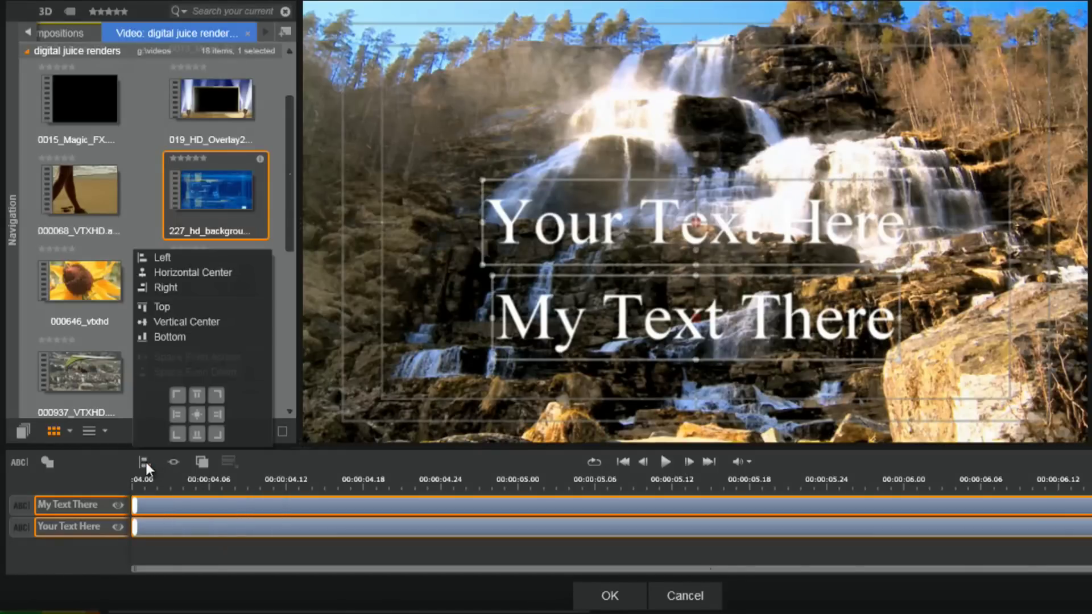
{"action": "left_click", "coordinate": [176, 326]}
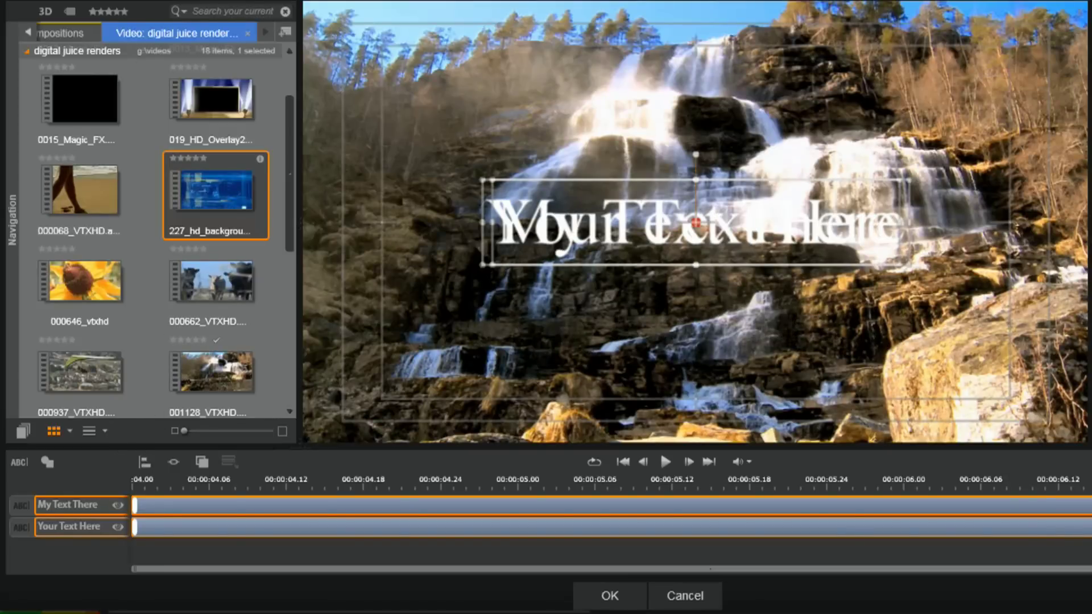
{"action": "key", "text": "ctrl+z"}
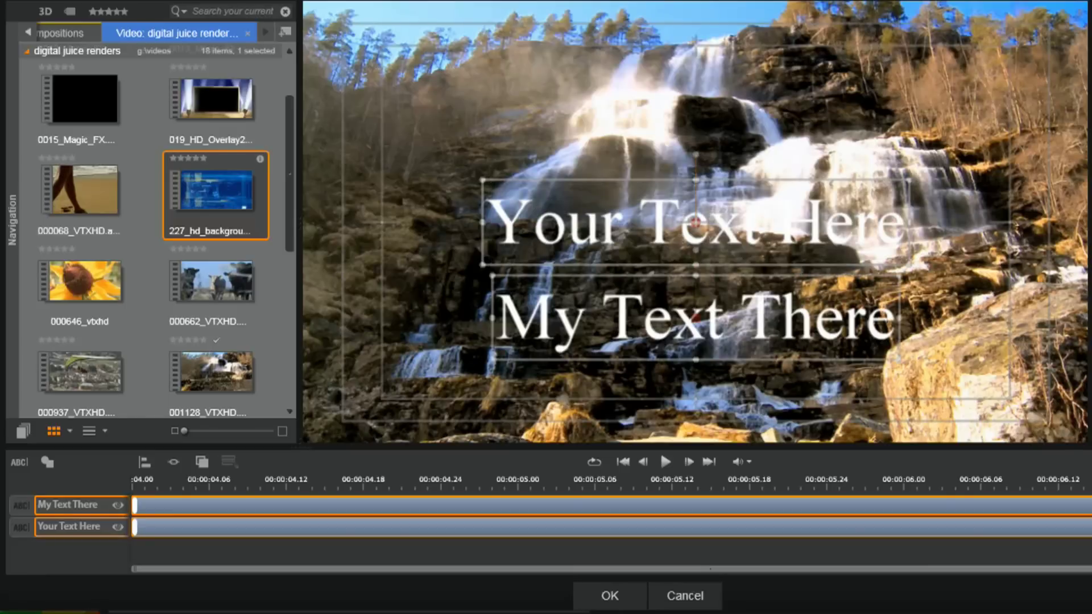
{"action": "key", "text": "ctrl+z"}
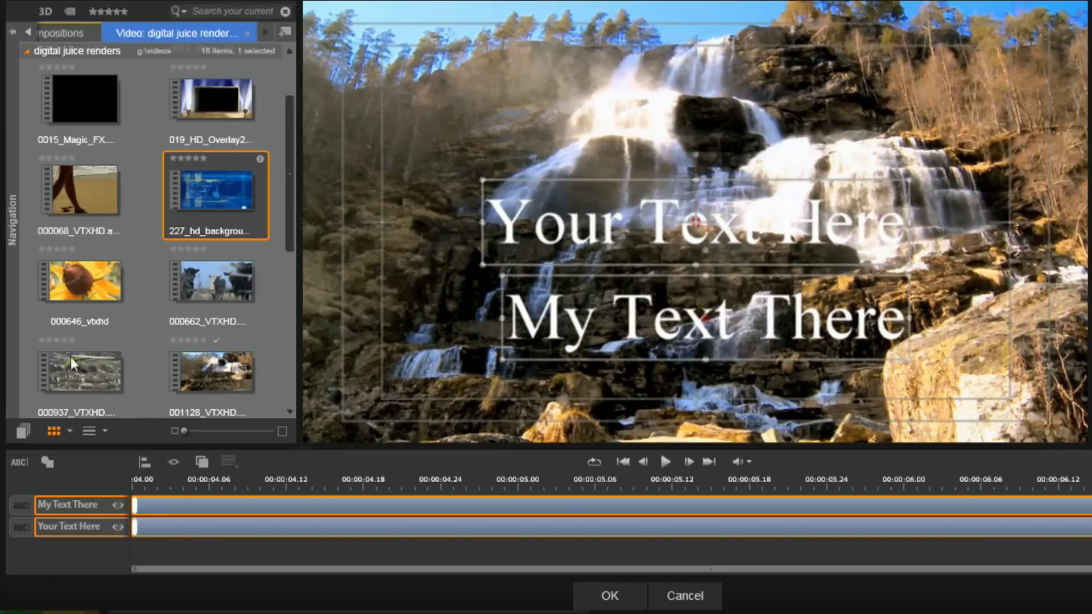
- Align both text layers on their horizontal centers and deselect them
{"action": "left_click", "coordinate": [141, 461]}
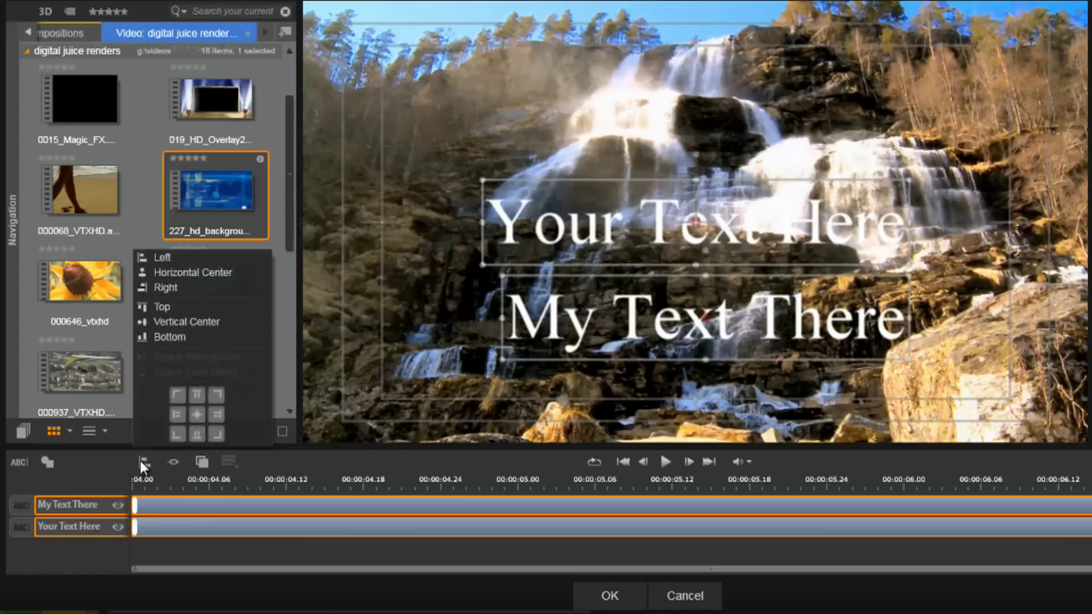
{"action": "left_click", "coordinate": [166, 272]}
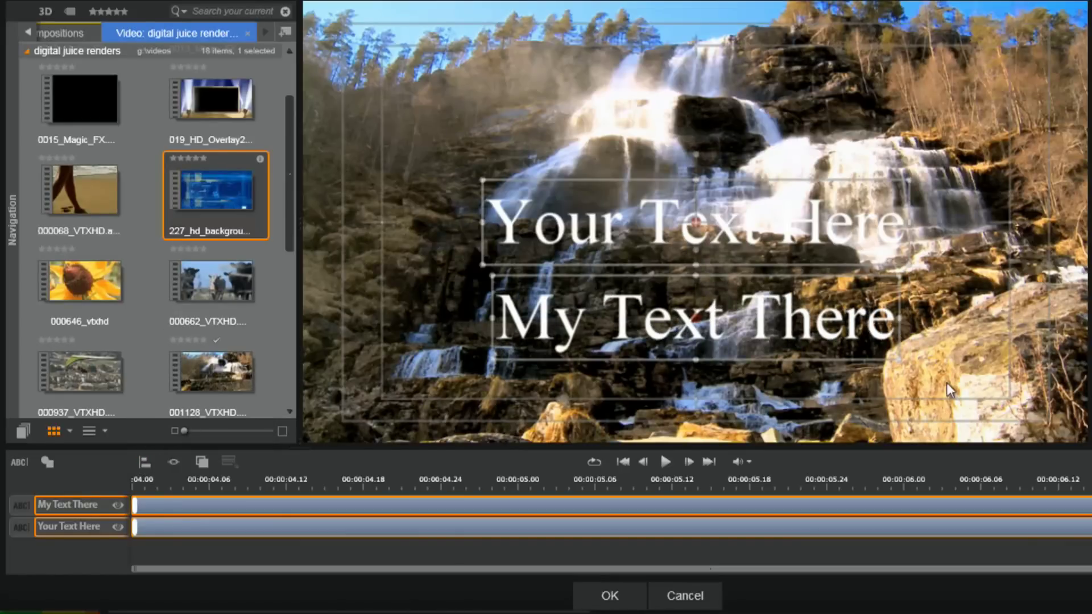
{"action": "left_click", "coordinate": [957, 339]}
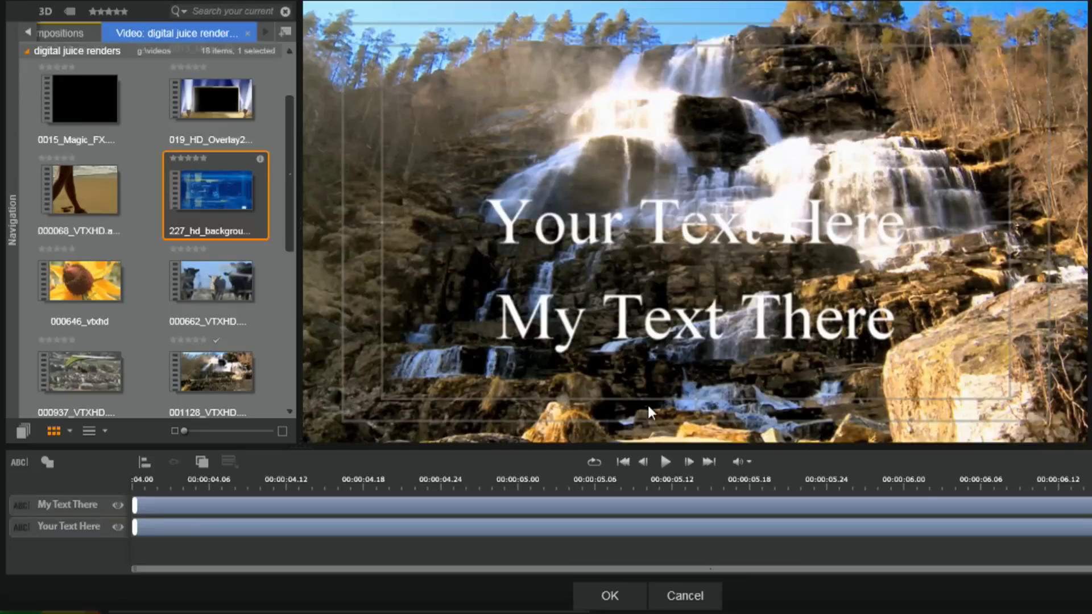
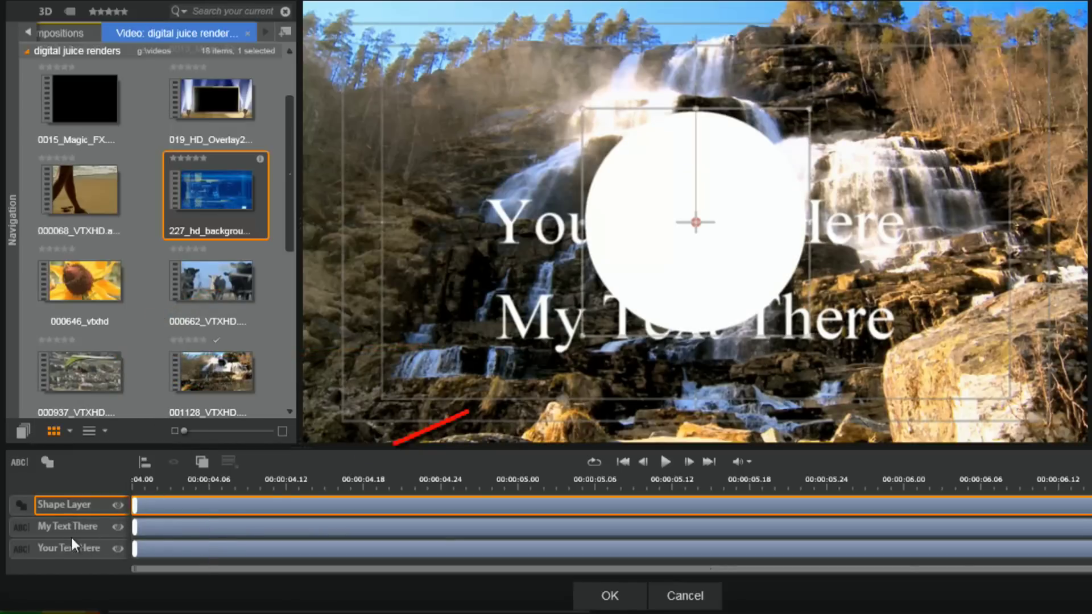
- Select the "My Text There" layer and bring it forward above the circle's shape layer
{"action": "left_click", "coordinate": [205, 524]}
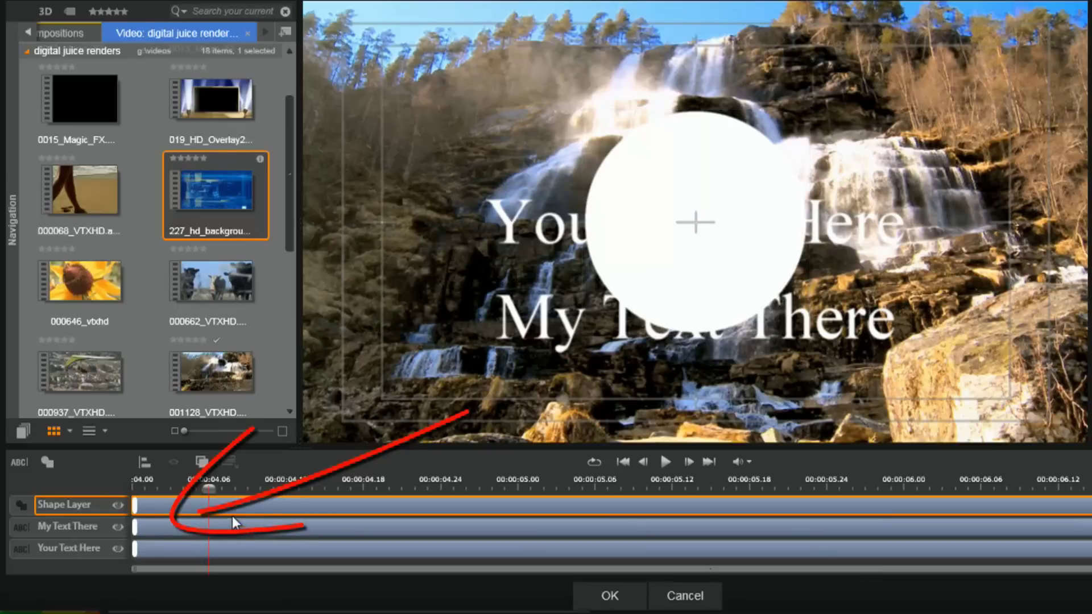
{"action": "left_click", "coordinate": [151, 528]}
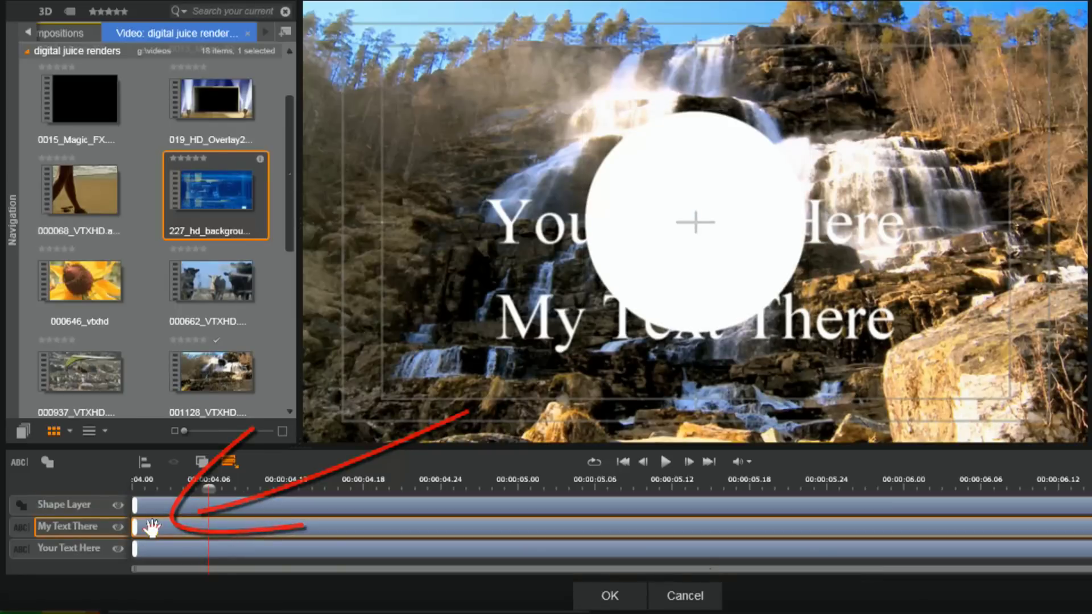
{"action": "left_click", "coordinate": [200, 462]}
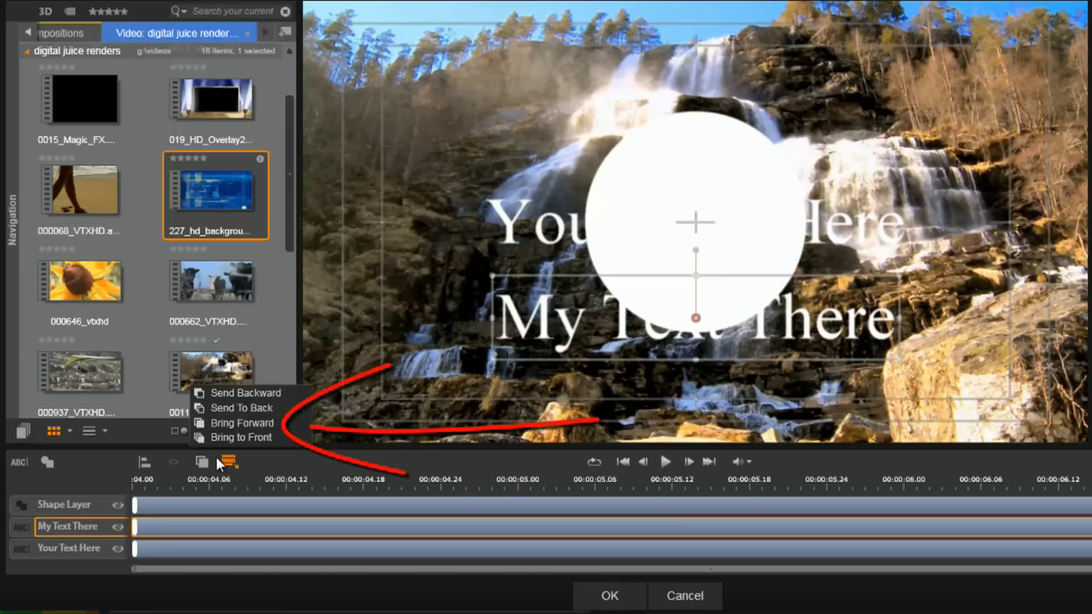
{"action": "left_click", "coordinate": [257, 423]}
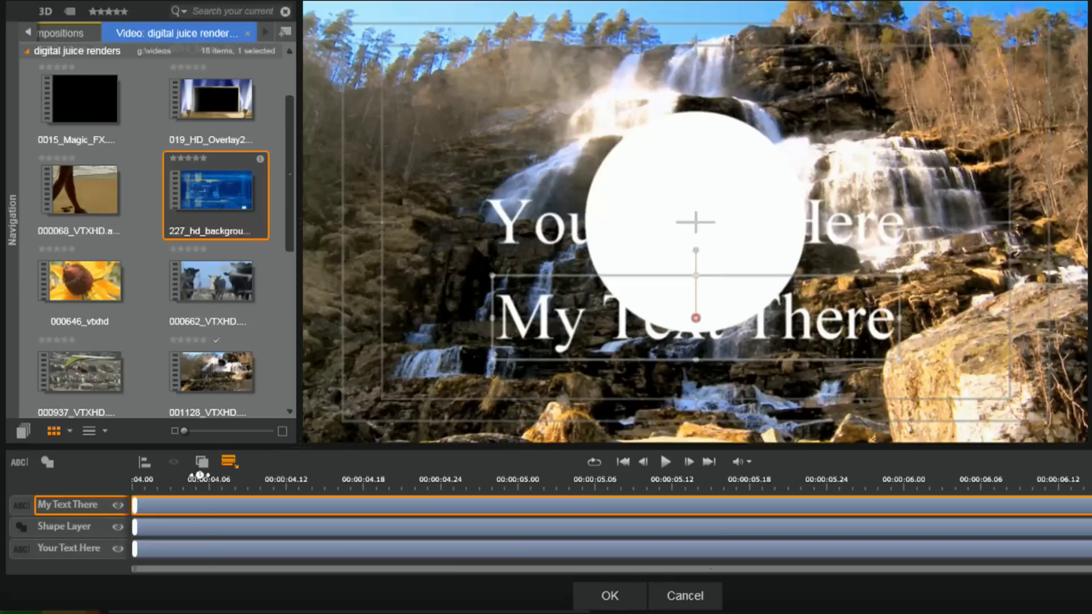
- Select the white circle and change its face fill color to red
{"action": "left_click", "coordinate": [52, 462]}
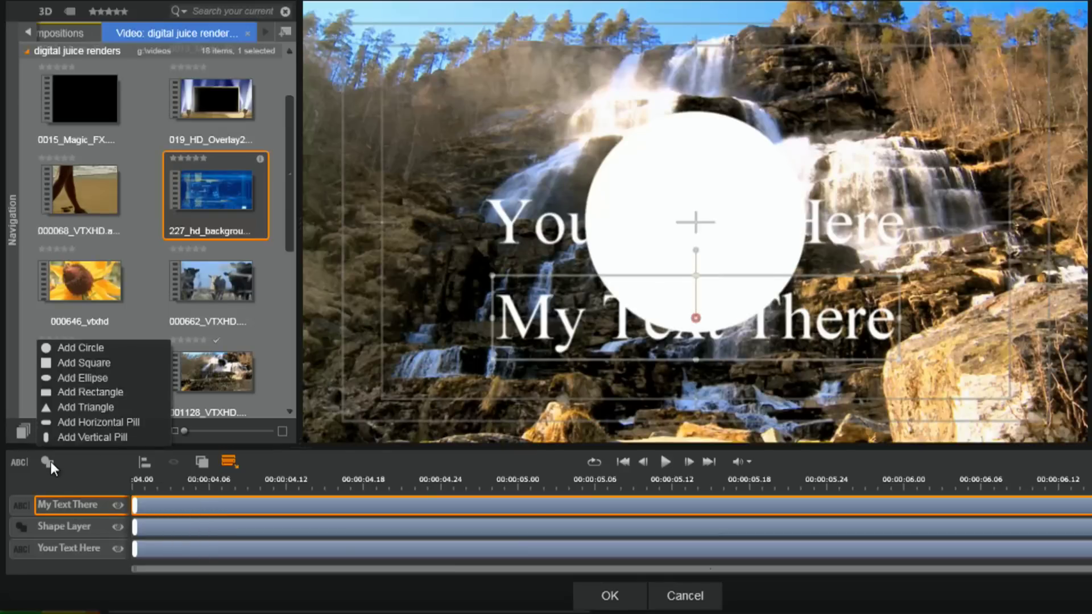
{"action": "left_click", "coordinate": [638, 180]}
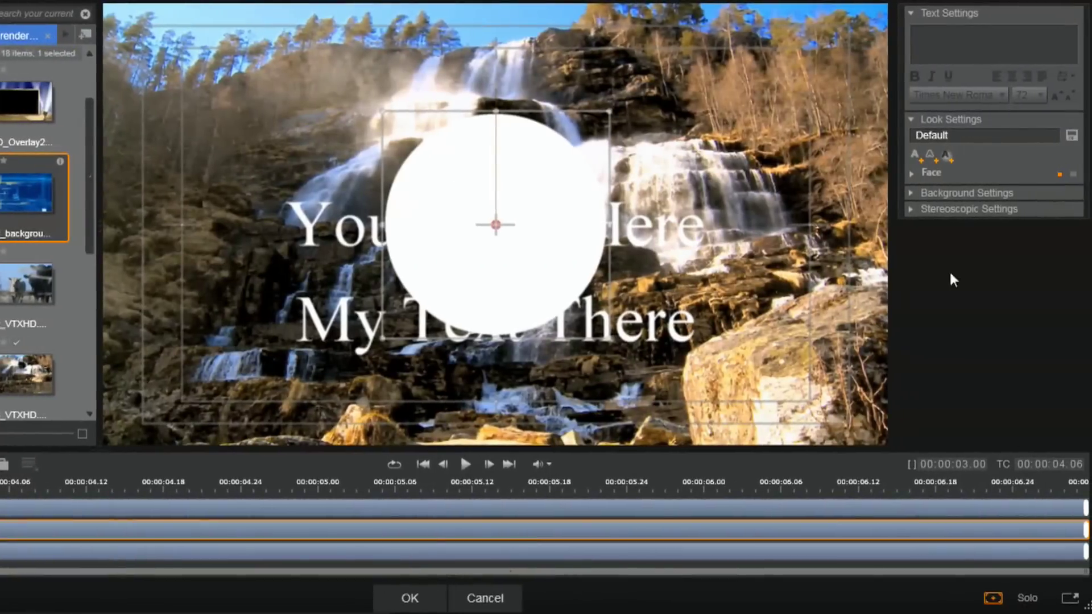
{"action": "left_click", "coordinate": [910, 174]}
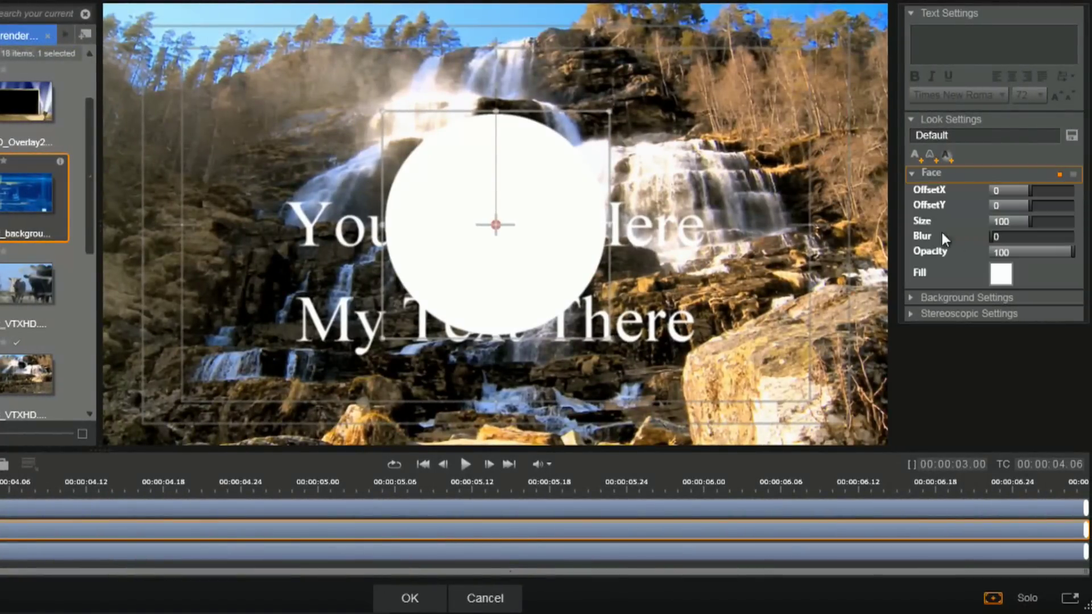
{"action": "left_click", "coordinate": [996, 274]}
{"action": "left_click", "coordinate": [981, 324]}
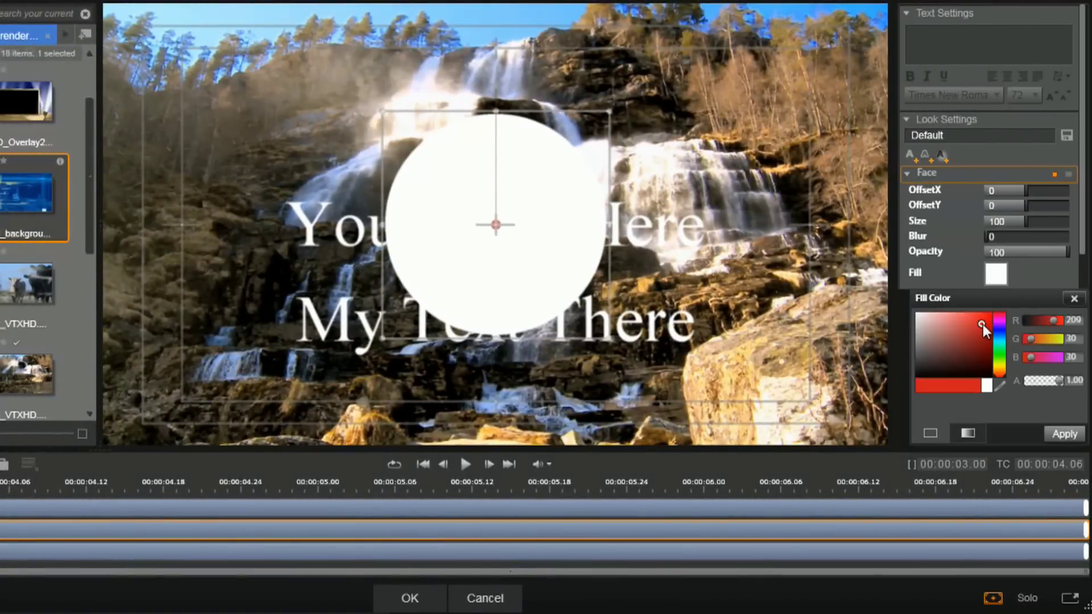
{"action": "left_click", "coordinate": [1057, 434]}
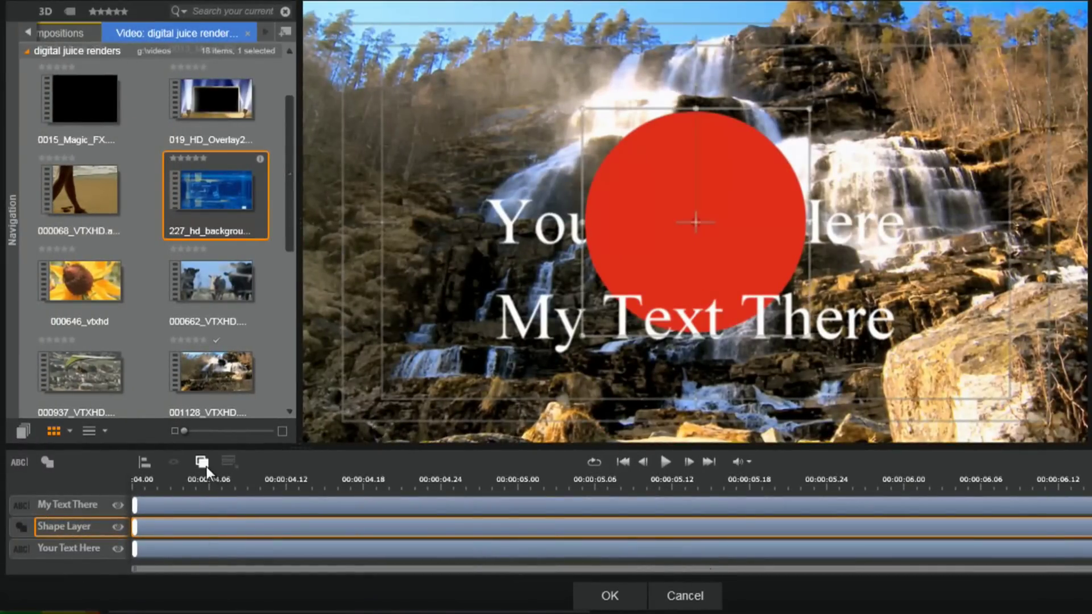
- Select the red circle's shape layer and delete it from the title
{"action": "left_click", "coordinate": [208, 487]}
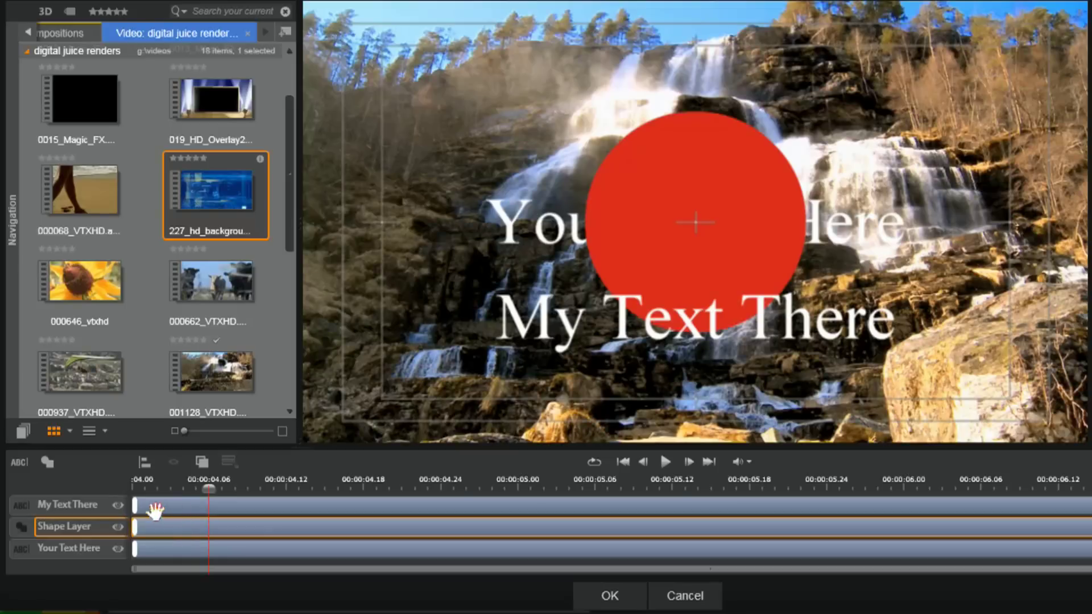
{"action": "left_click", "coordinate": [98, 504]}
{"action": "mouse_move", "coordinate": [97, 503]}
{"action": "left_mouse_down"}
{"action": "mouse_move", "coordinate": [98, 527]}
{"action": "mouse_move", "coordinate": [74, 555]}
{"action": "mouse_move", "coordinate": [80, 490]}
{"action": "mouse_move", "coordinate": [87, 503]}
{"action": "left_mouse_up"}
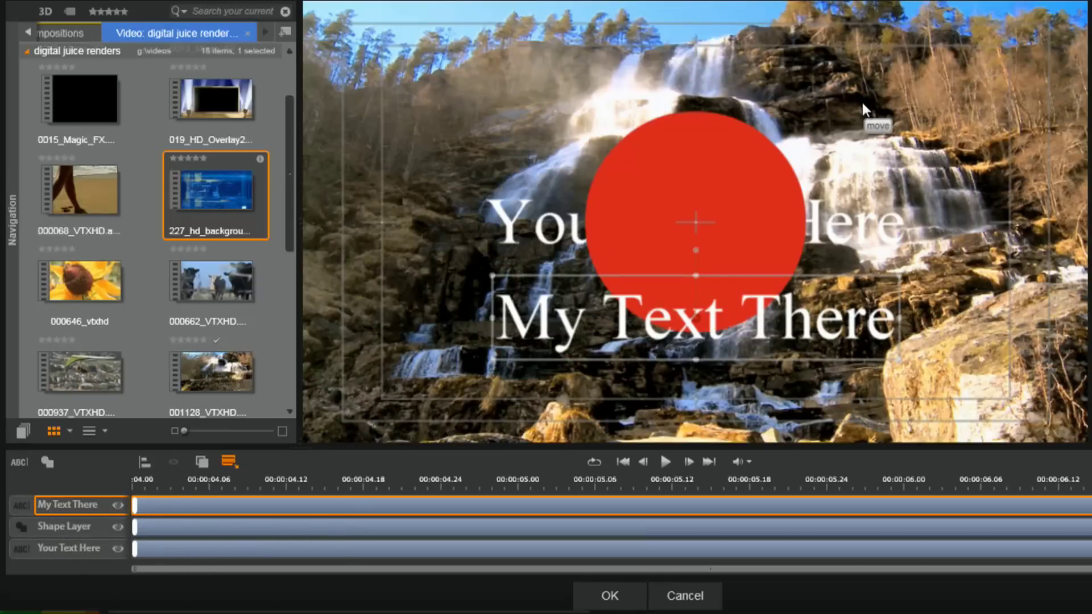
{"action": "left_click", "coordinate": [707, 188]}
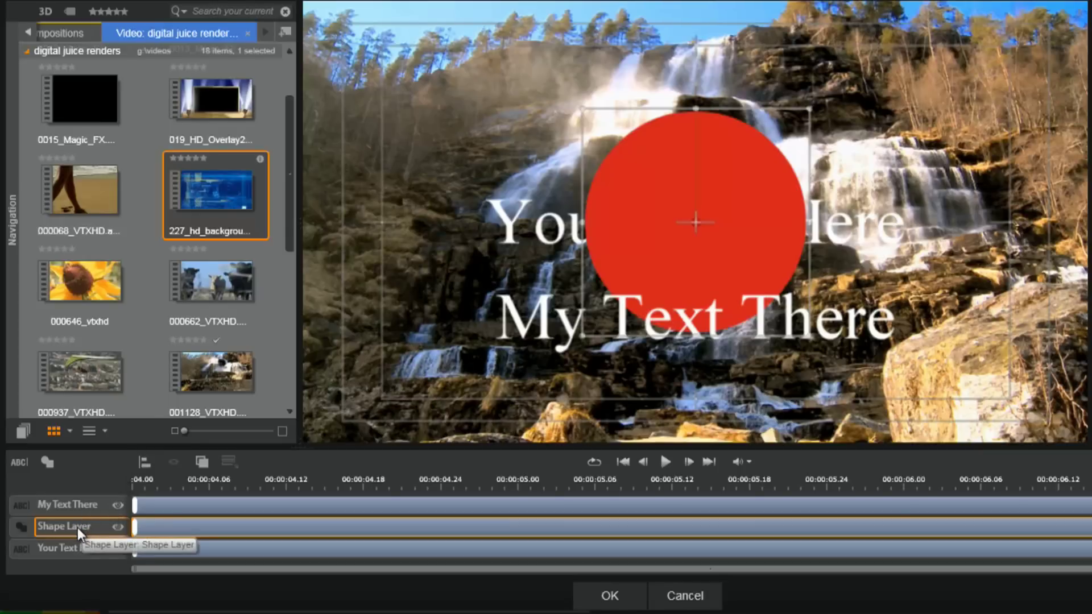
{"action": "key", "text": "Delete"}
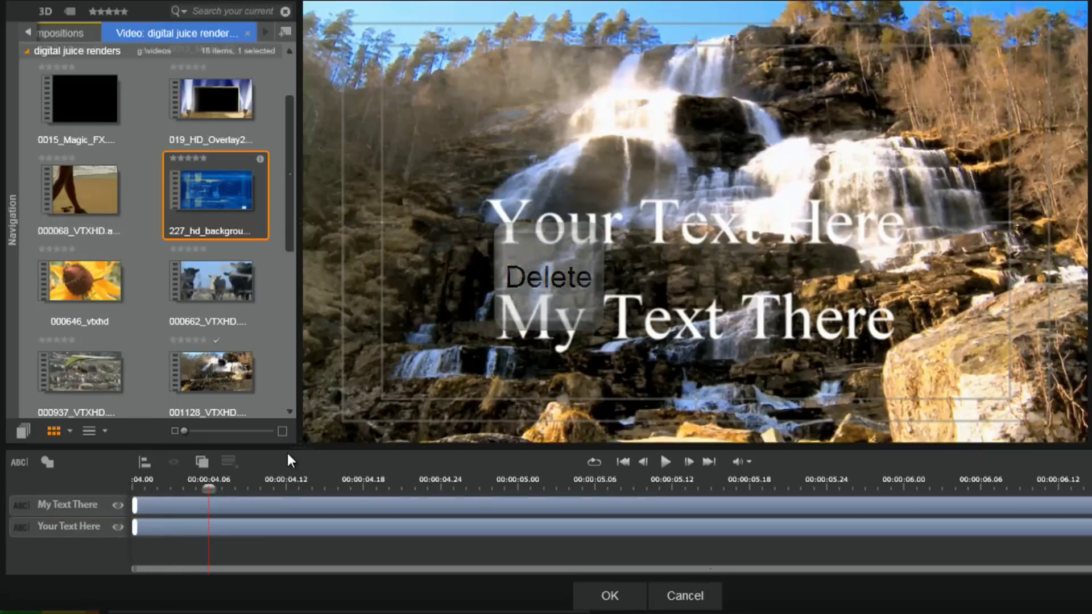
- Delete the "My Text There" layer, leaving only "Your Text Here" in the title
{"action": "left_click", "coordinate": [66, 505]}
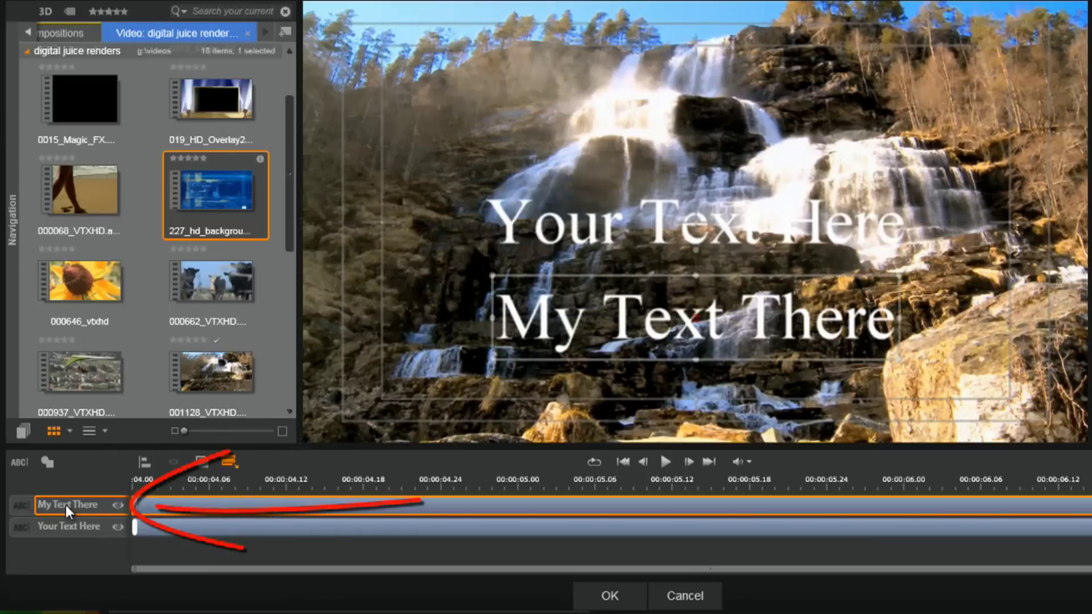
{"action": "right_click", "coordinate": [66, 504]}
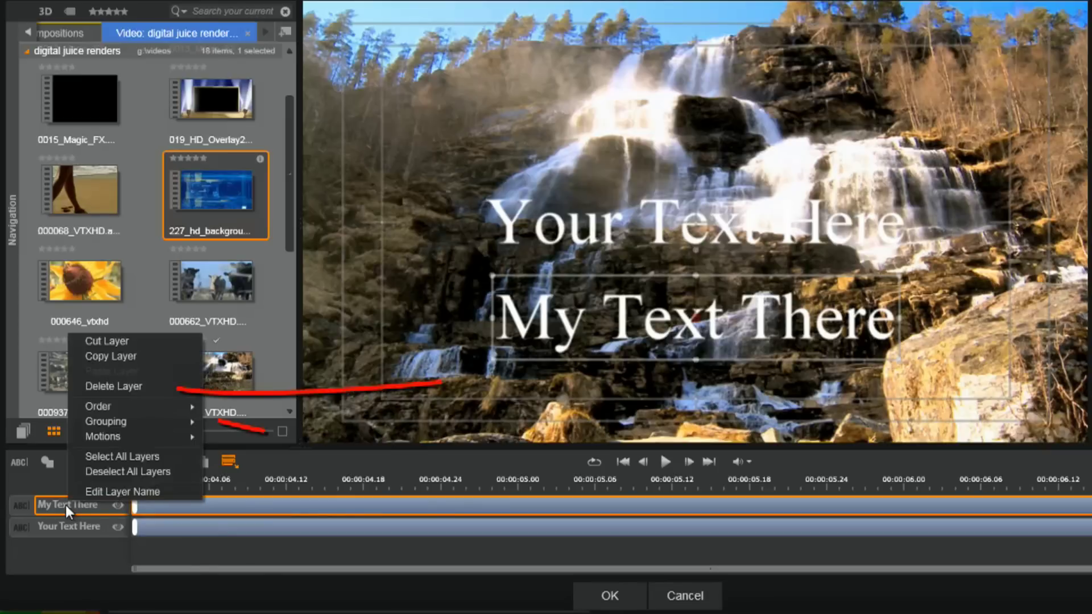
{"action": "left_click", "coordinate": [151, 389]}
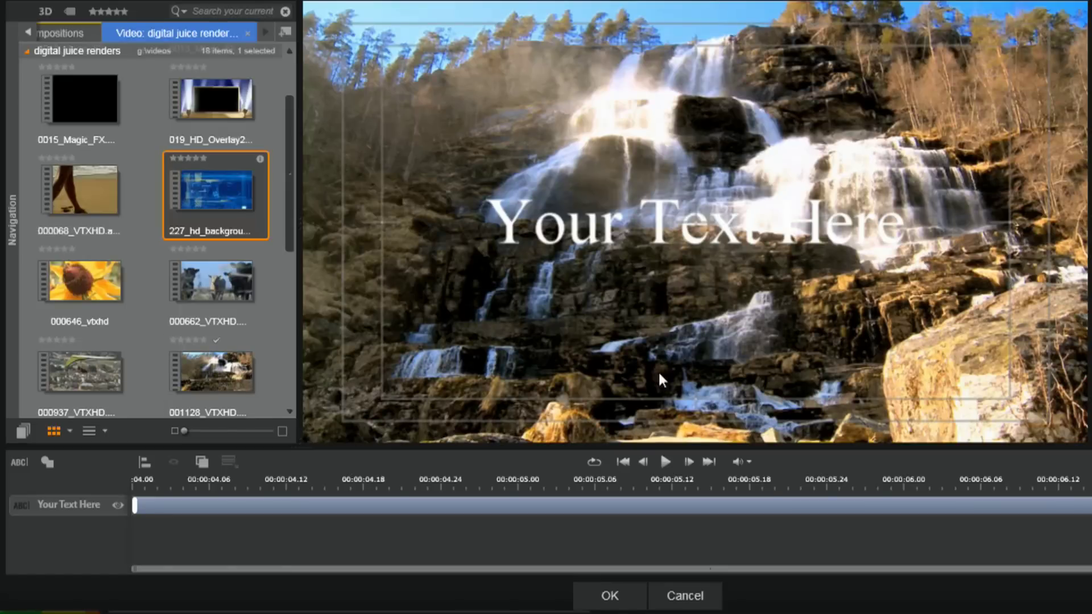
- Select "Your Text Here" and resize its text box by its corners, first wider and finally narrower again
{"action": "left_click", "coordinate": [519, 238]}
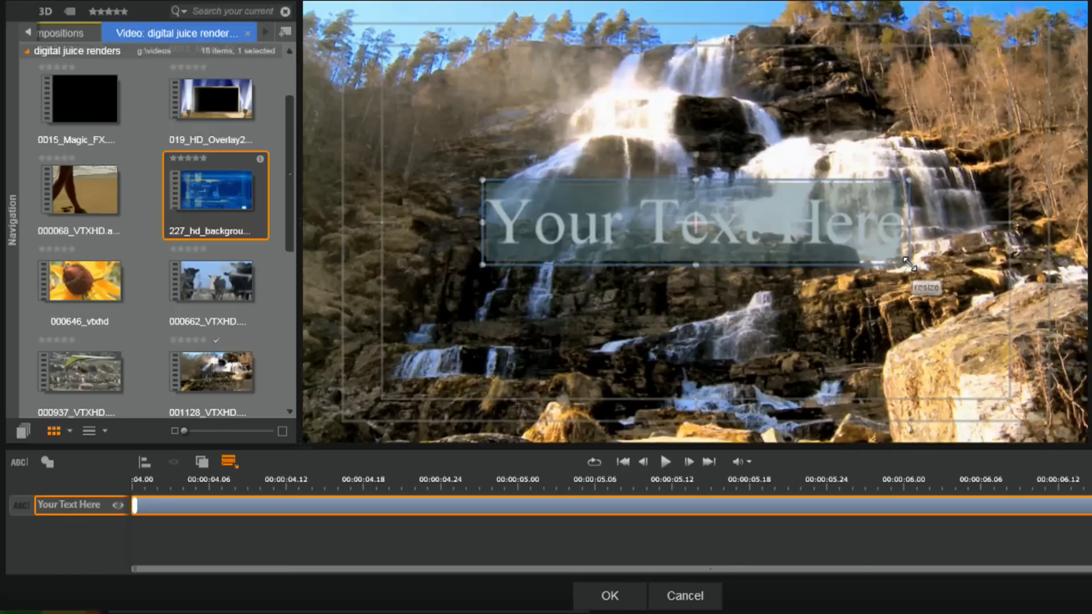
{"action": "mouse_move", "coordinate": [908, 263]}
{"action": "left_mouse_down"}
{"action": "mouse_move", "coordinate": [1007, 267]}
{"action": "mouse_move", "coordinate": [938, 287]}
{"action": "mouse_move", "coordinate": [978, 295]}
{"action": "mouse_move", "coordinate": [1001, 290]}
{"action": "mouse_move", "coordinate": [935, 274]}
{"action": "mouse_move", "coordinate": [1052, 345]}
{"action": "mouse_move", "coordinate": [944, 287]}
{"action": "left_mouse_up"}
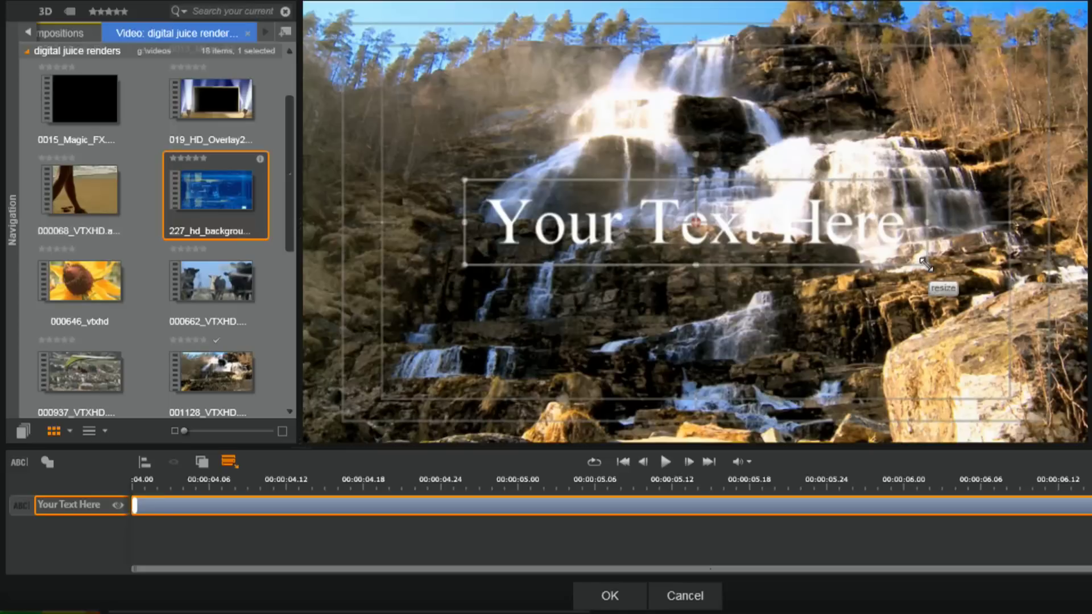
{"action": "mouse_move", "coordinate": [926, 264]}
{"action": "left_mouse_down"}
{"action": "mouse_move", "coordinate": [978, 290]}
{"action": "mouse_move", "coordinate": [975, 304]}
{"action": "mouse_move", "coordinate": [1015, 305]}
{"action": "mouse_move", "coordinate": [937, 262]}
{"action": "left_mouse_up"}
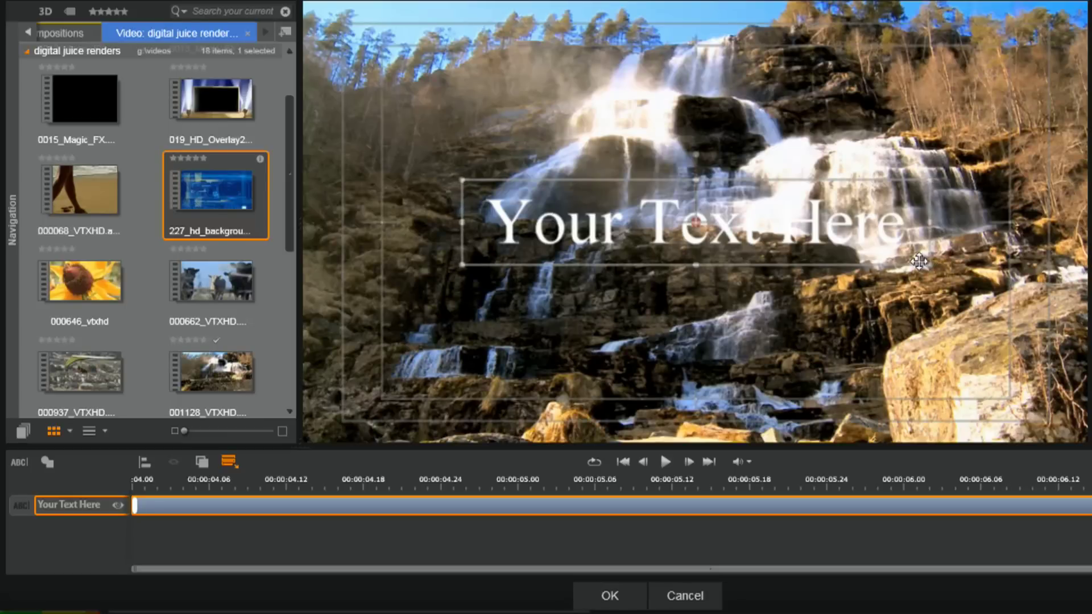
{"action": "left_click_drag", "start_coordinate": [926, 264], "coordinate": [911, 260]}
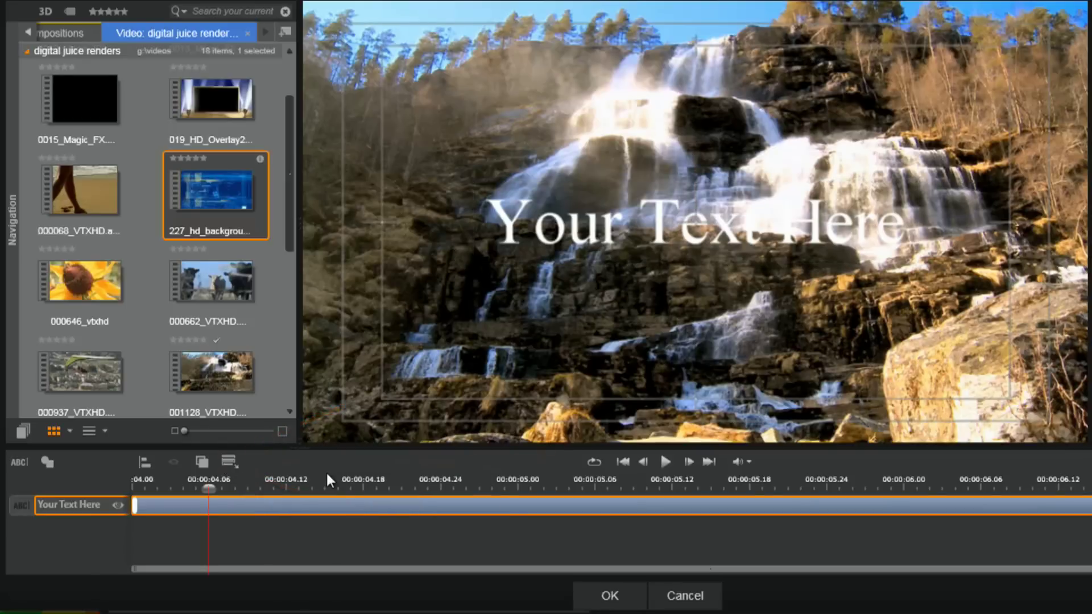
{"action": "left_click_drag", "start_coordinate": [921, 264], "coordinate": [870, 256]}
{"action": "mouse_move", "coordinate": [472, 179]}
{"action": "left_mouse_down"}
{"action": "mouse_move", "coordinate": [372, 137]}
{"action": "mouse_move", "coordinate": [325, 96]}
{"action": "mouse_move", "coordinate": [460, 171]}
{"action": "mouse_move", "coordinate": [324, 147]}
{"action": "mouse_move", "coordinate": [481, 160]}
{"action": "mouse_move", "coordinate": [488, 183]}
{"action": "left_mouse_up"}
{"action": "left_click_drag", "start_coordinate": [868, 255], "coordinate": [892, 286]}
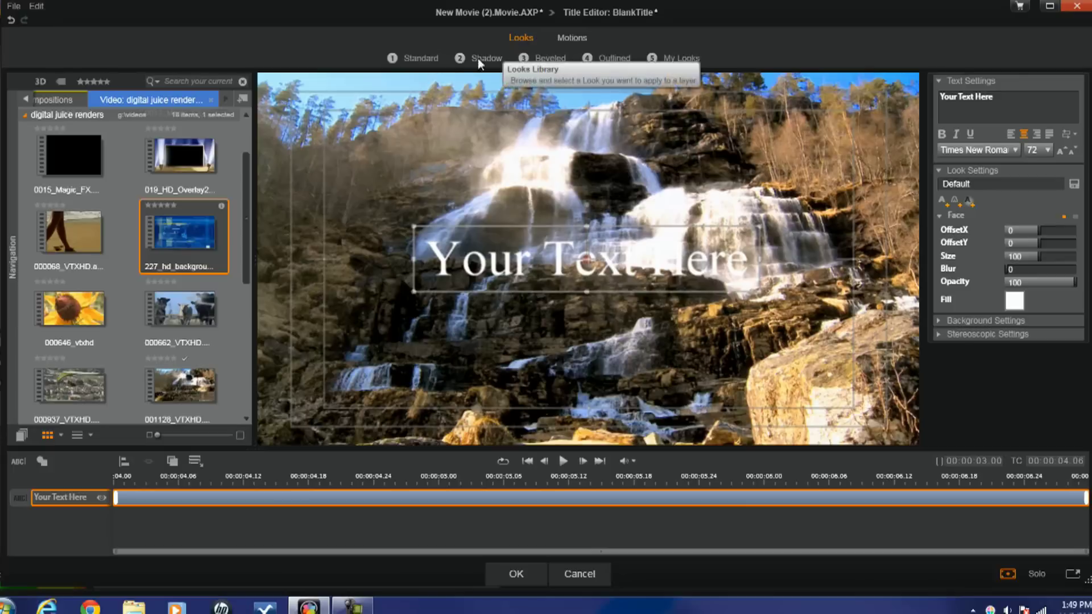
- Preview the Standard looks "07 - Diffused Edge" and "06 - Large E..." on the "Your Text Here" text
{"action": "left_click", "coordinate": [423, 62]}
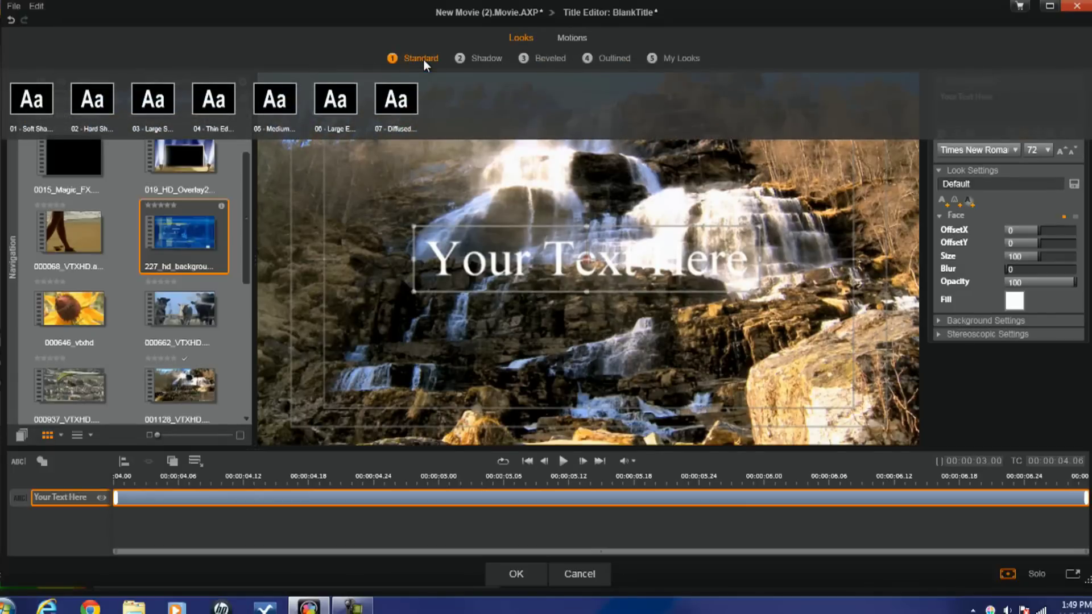
{"action": "left_click", "coordinate": [397, 102]}
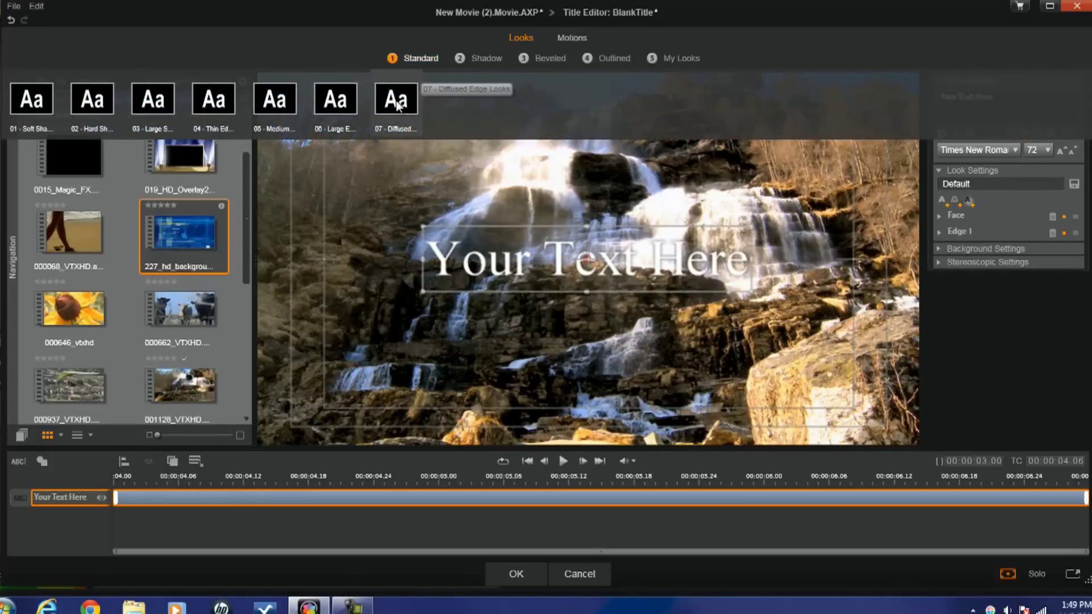
{"action": "left_click", "coordinate": [336, 100]}
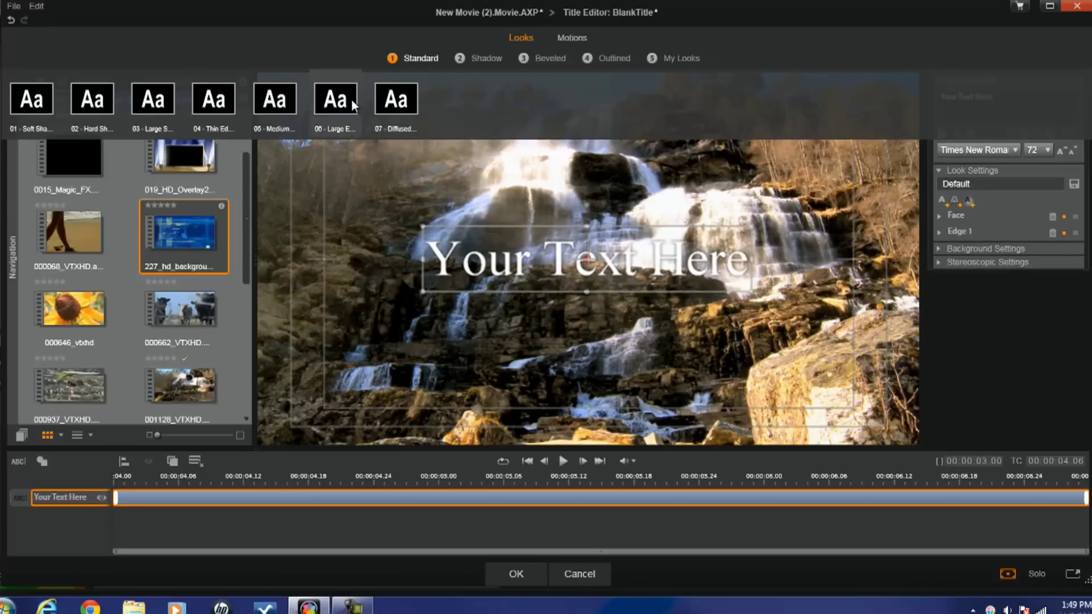
{"action": "left_click", "coordinate": [401, 103]}
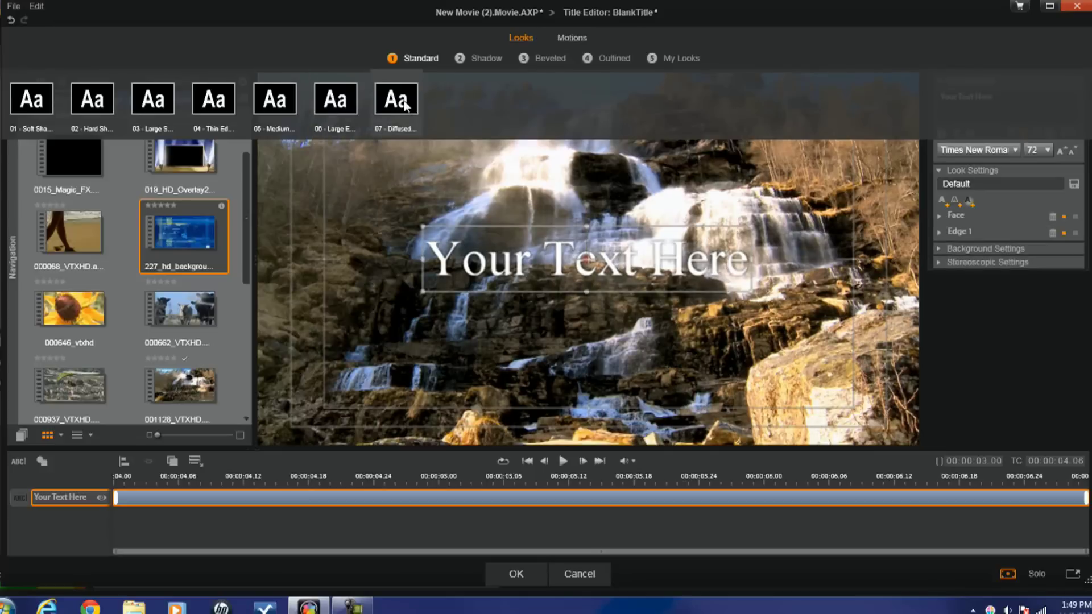
{"action": "left_click", "coordinate": [337, 101]}
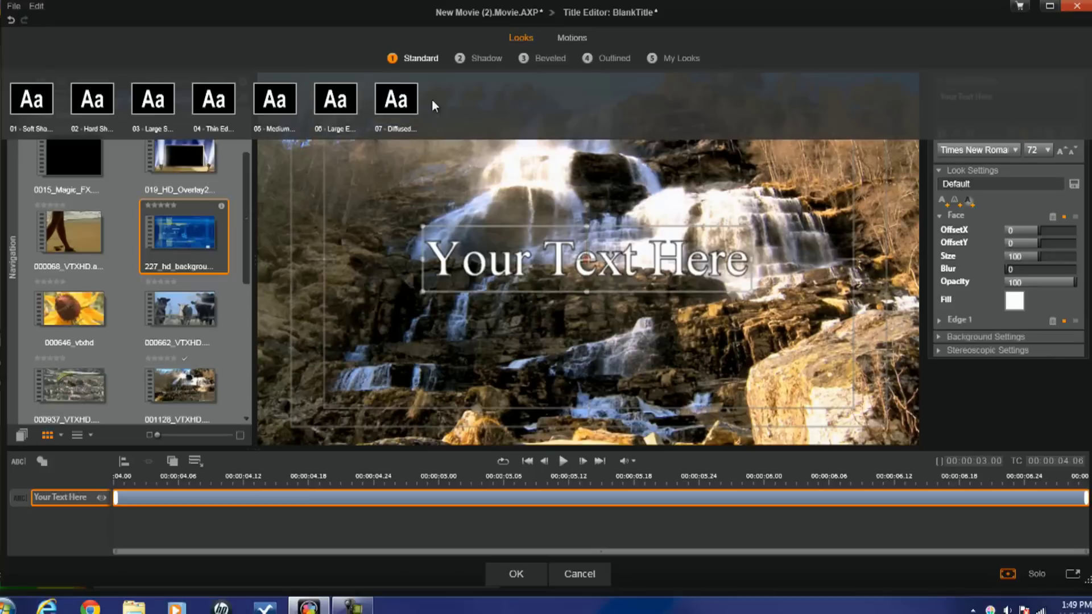
- Preview the Shadow looks on the text, from 13 (Coral) through 12 (Pinkish) to 11 (Lime)
{"action": "left_click", "coordinate": [481, 58]}
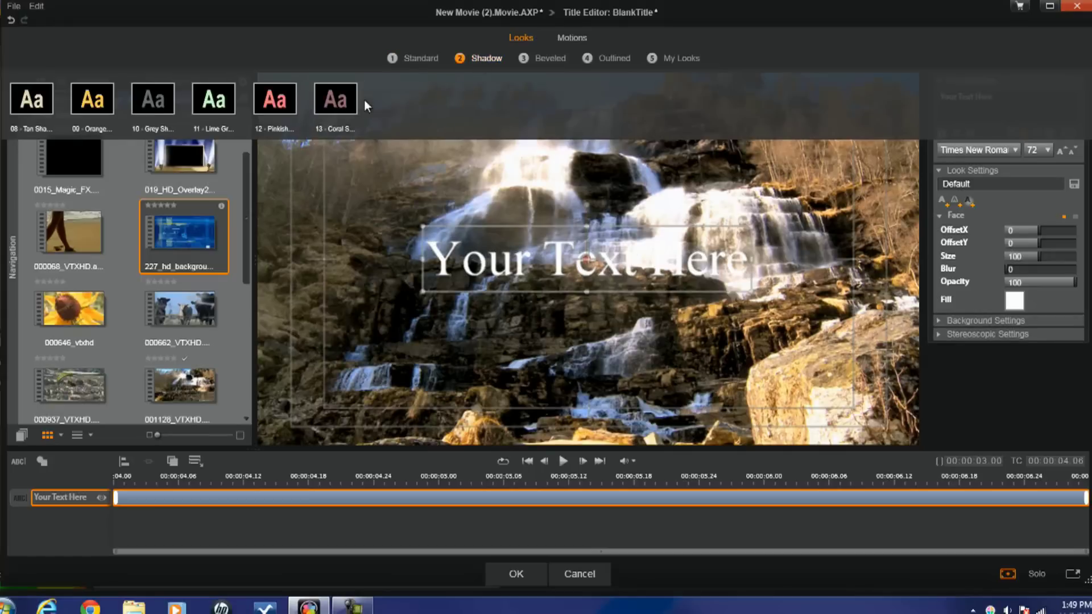
{"action": "left_click", "coordinate": [336, 96]}
{"action": "left_click", "coordinate": [274, 98]}
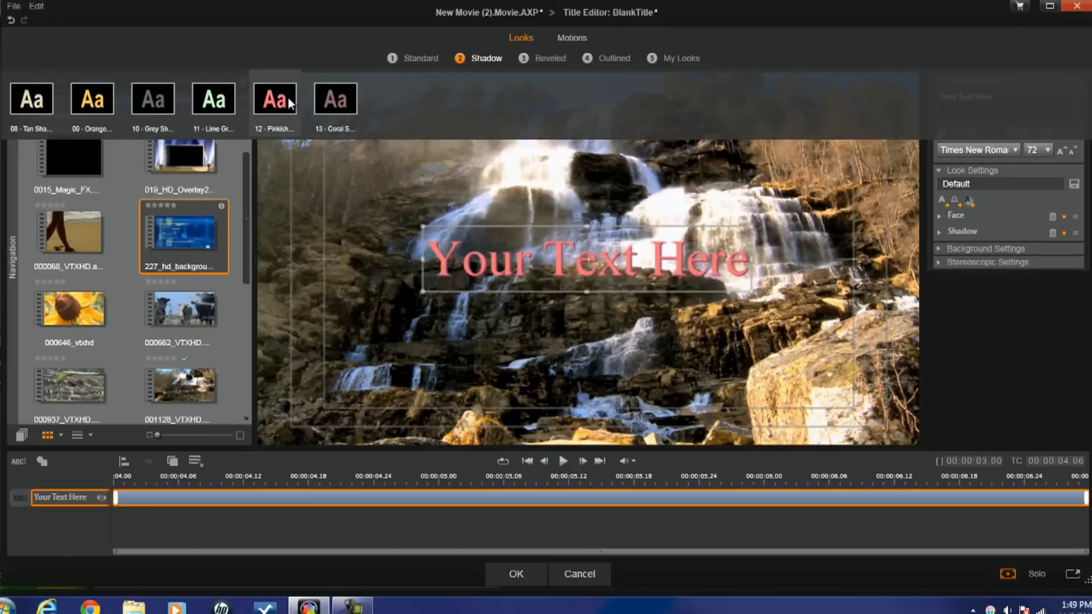
{"action": "left_click", "coordinate": [215, 102]}
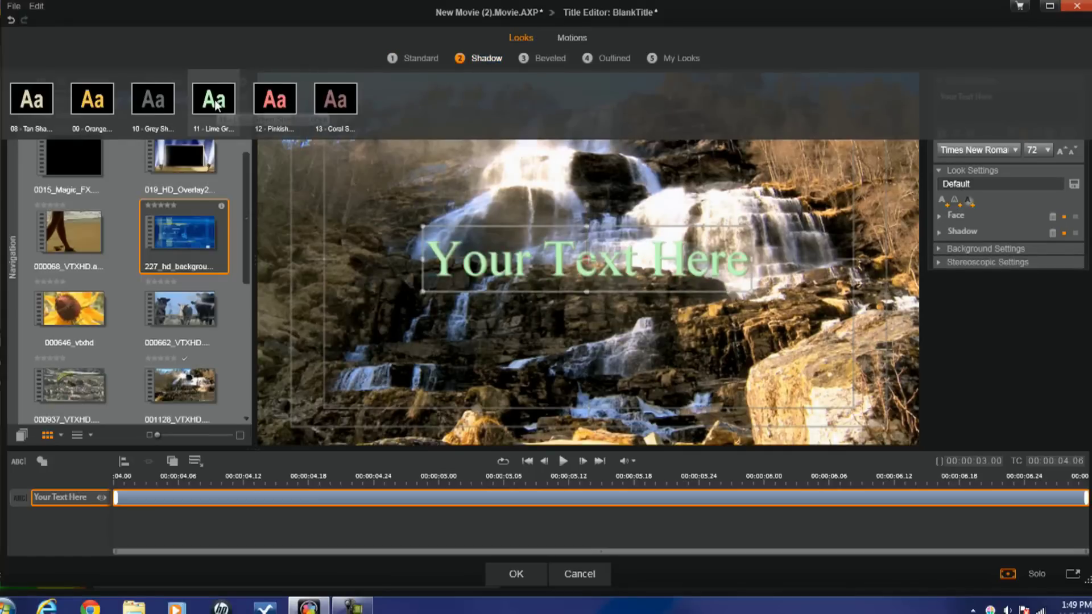
- Preview the blue and pink Beveled looks and the green Outlined look on the text
{"action": "left_click", "coordinate": [548, 59]}
{"action": "left_click", "coordinate": [396, 99]}
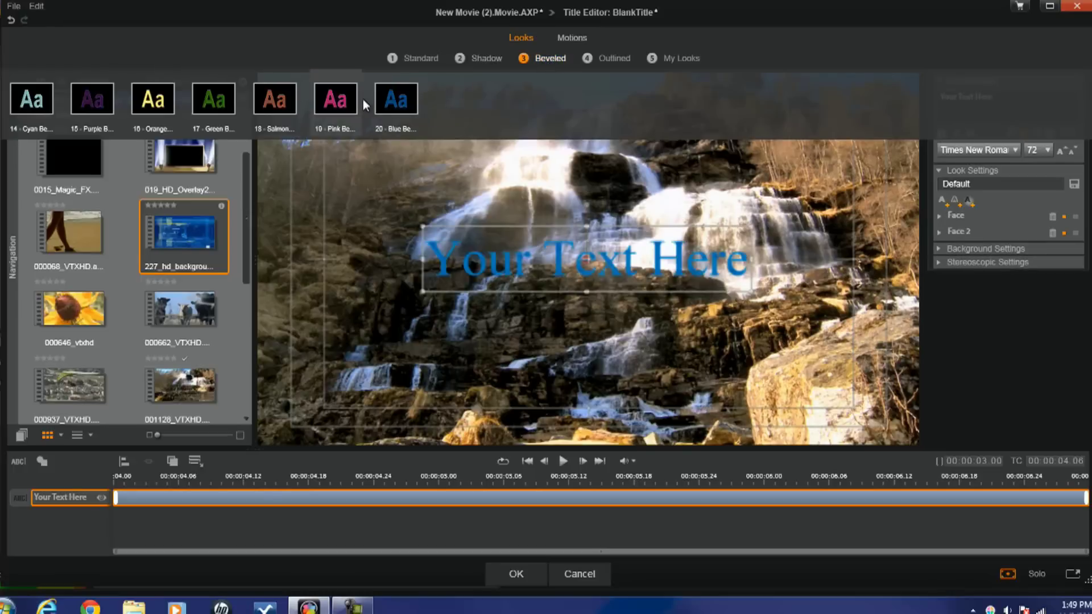
{"action": "left_click", "coordinate": [334, 99]}
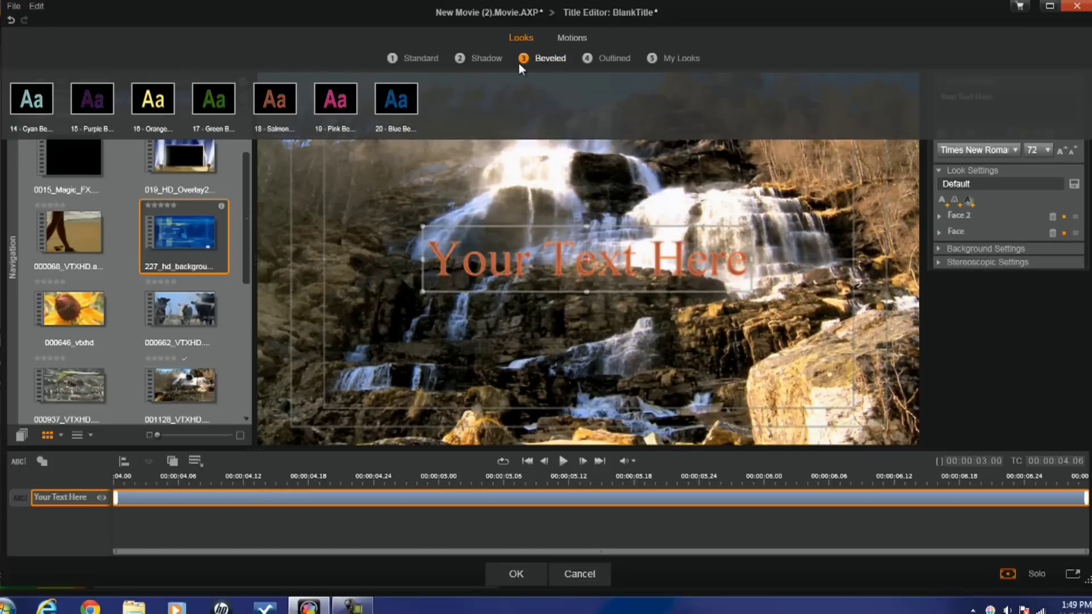
{"action": "left_click", "coordinate": [604, 57]}
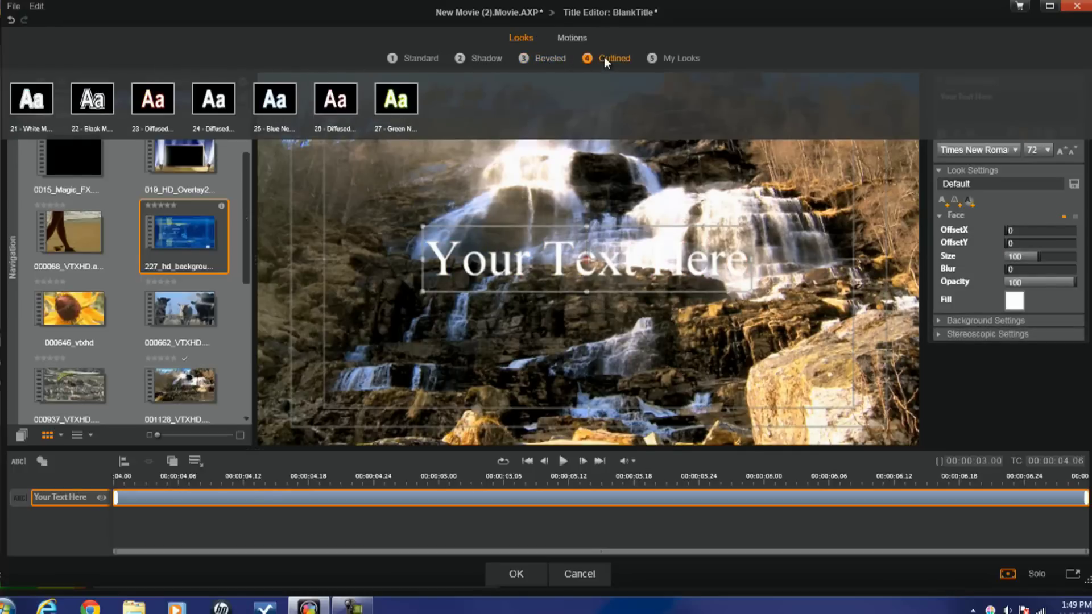
{"action": "left_click", "coordinate": [398, 101]}
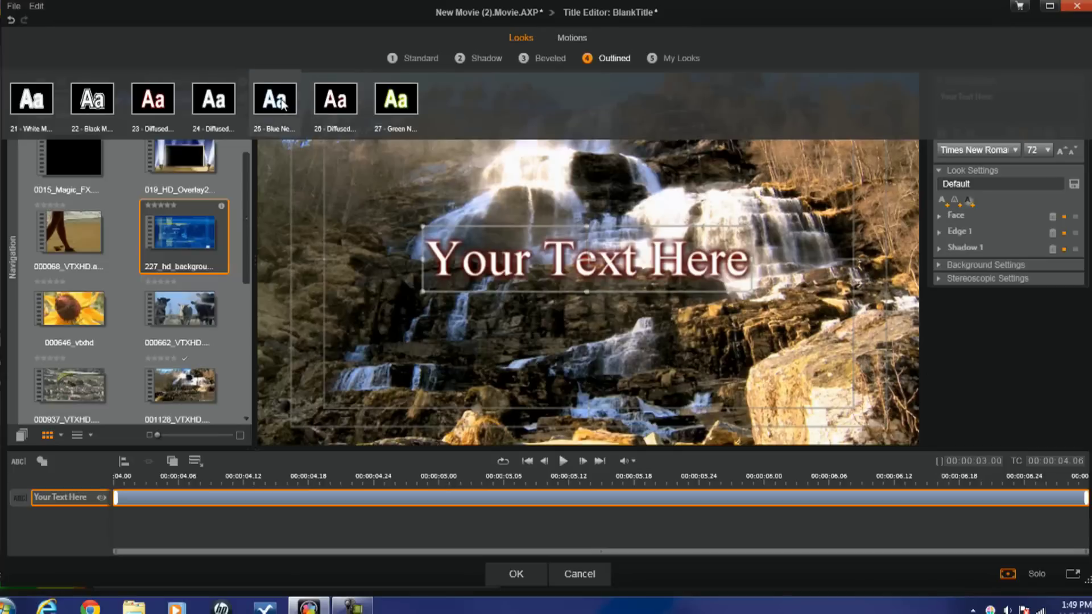
- Examine the saved "White Red O..." look in My Looks and the Look Settings of the text
{"action": "left_click", "coordinate": [666, 59]}
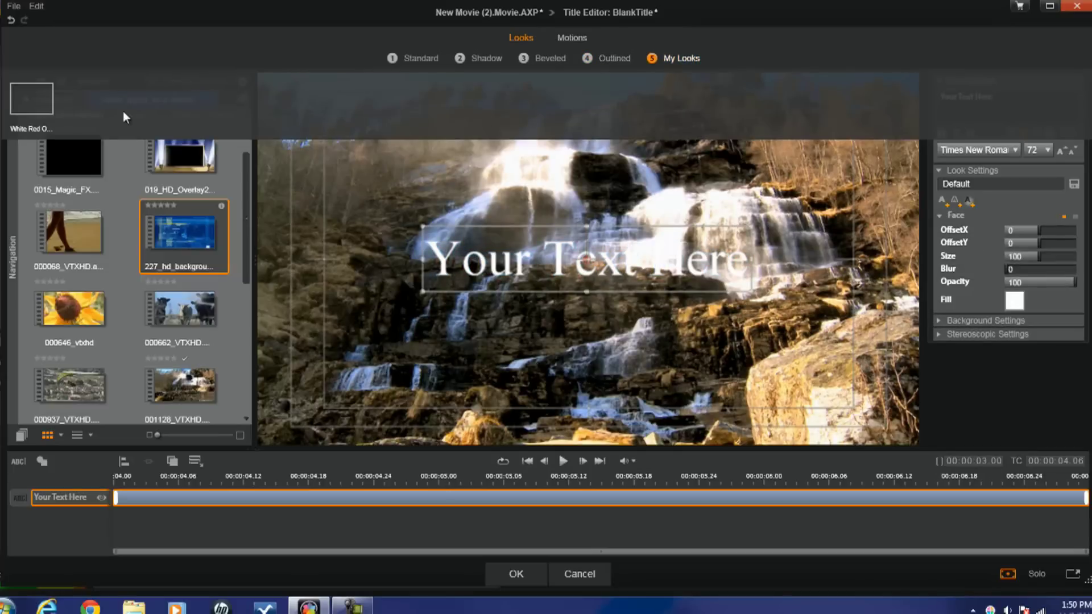
{"action": "left_click", "coordinate": [33, 93]}
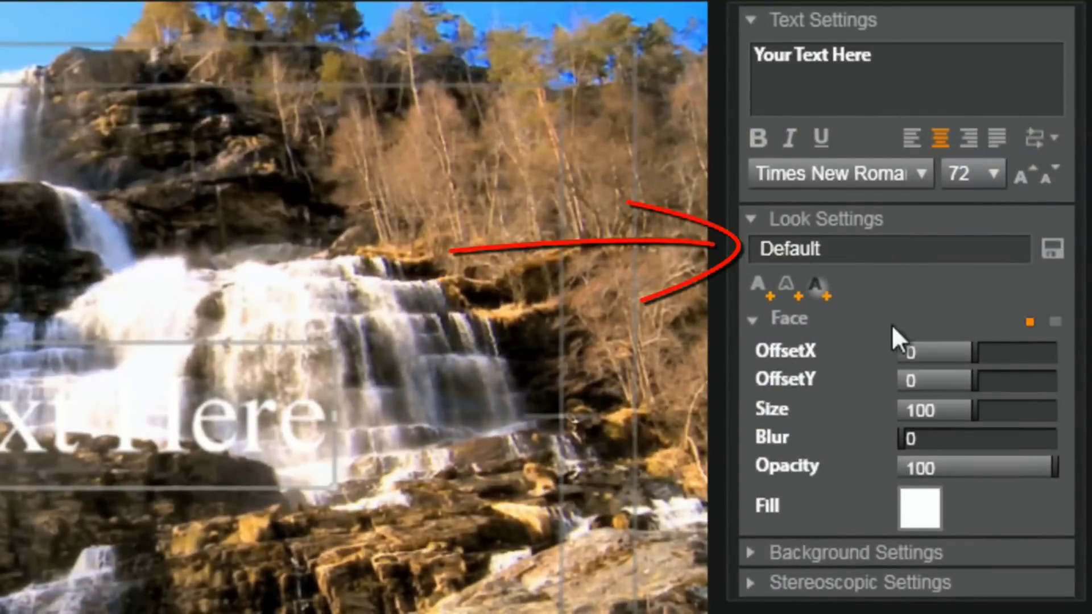
{"action": "left_click_drag", "start_coordinate": [859, 247], "coordinate": [719, 262]}
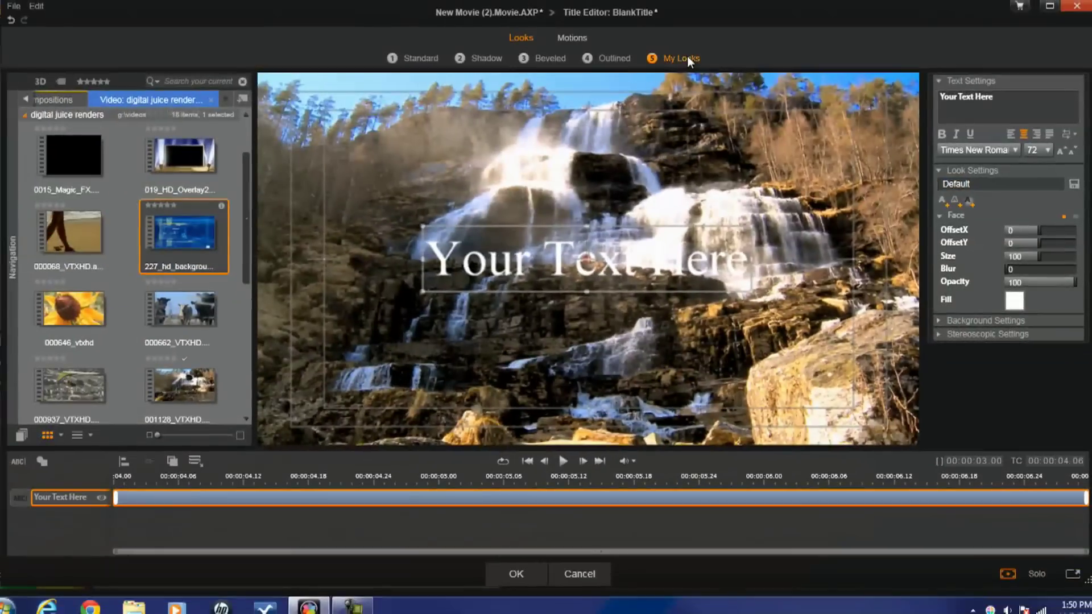
{"action": "left_click", "coordinate": [500, 25]}
{"action": "left_click", "coordinate": [40, 112]}
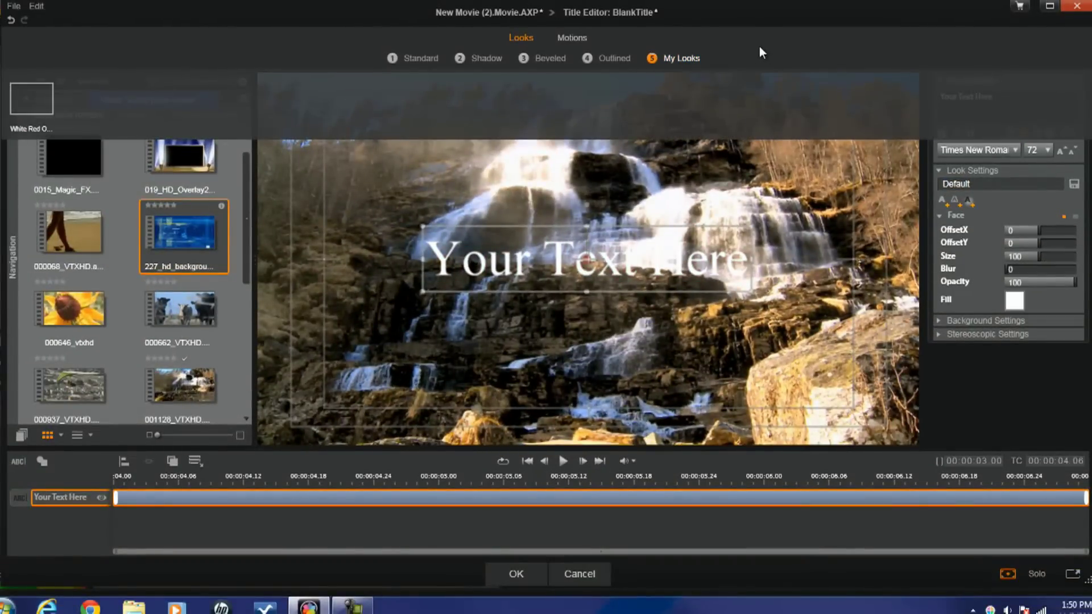
- Browse the title motions, previewing Page From Behind for Enter and Rubberband for Emphasis, and look over the Exit motions
{"action": "left_click", "coordinate": [574, 38]}
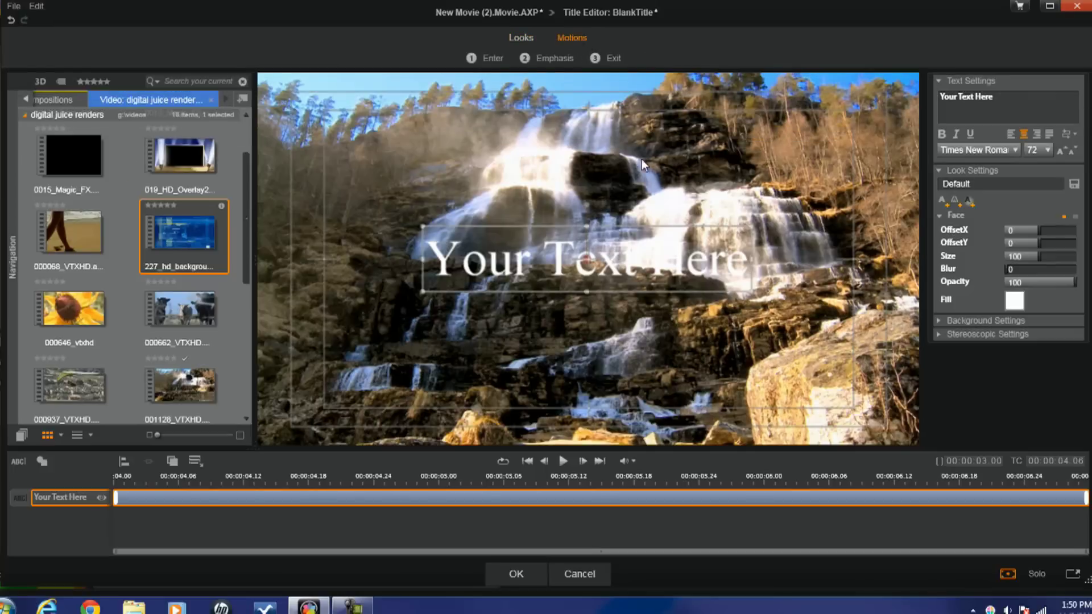
{"action": "left_click", "coordinate": [494, 58]}
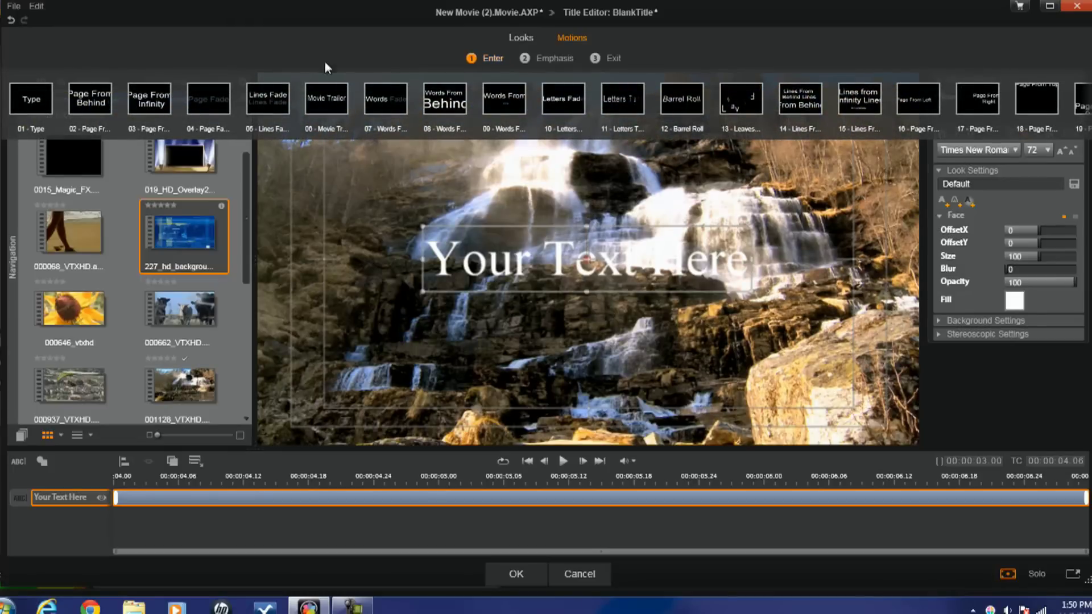
{"action": "left_click", "coordinate": [73, 96]}
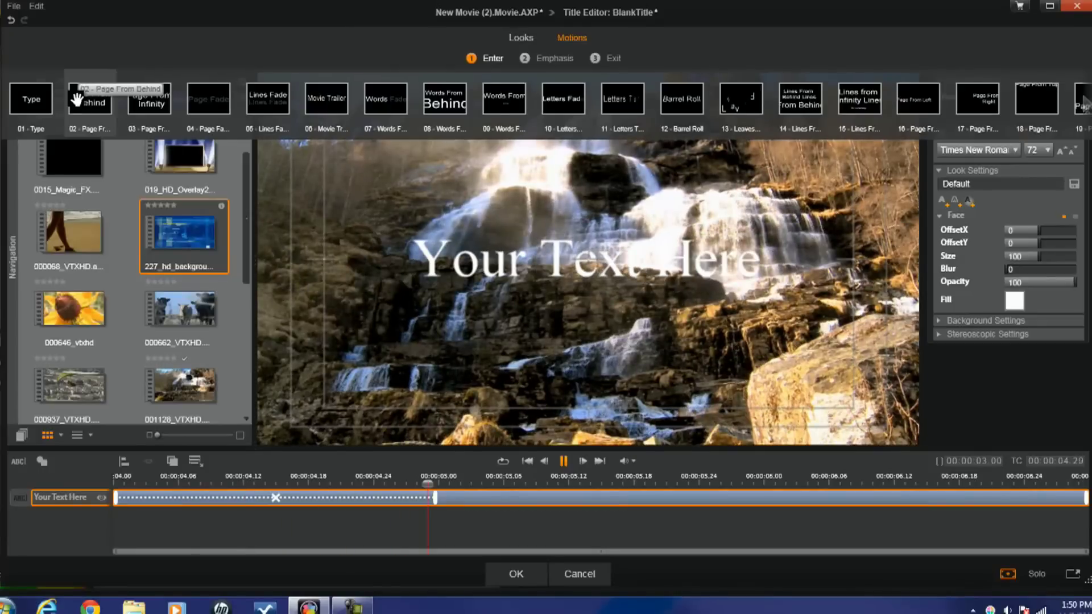
{"action": "left_click", "coordinate": [555, 60]}
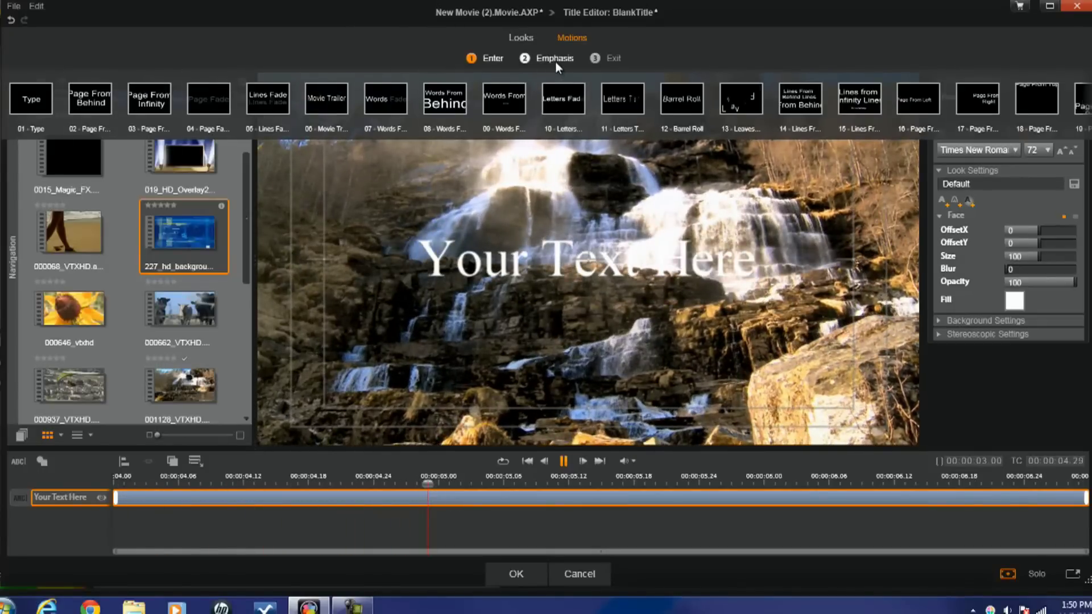
{"action": "left_click", "coordinate": [261, 95]}
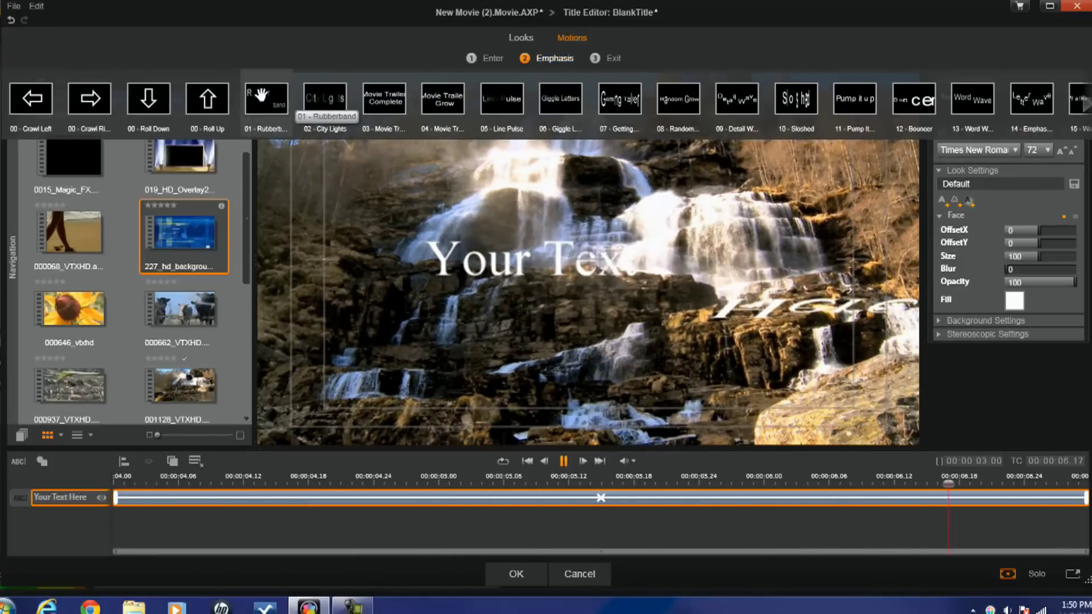
{"action": "left_click", "coordinate": [615, 58]}
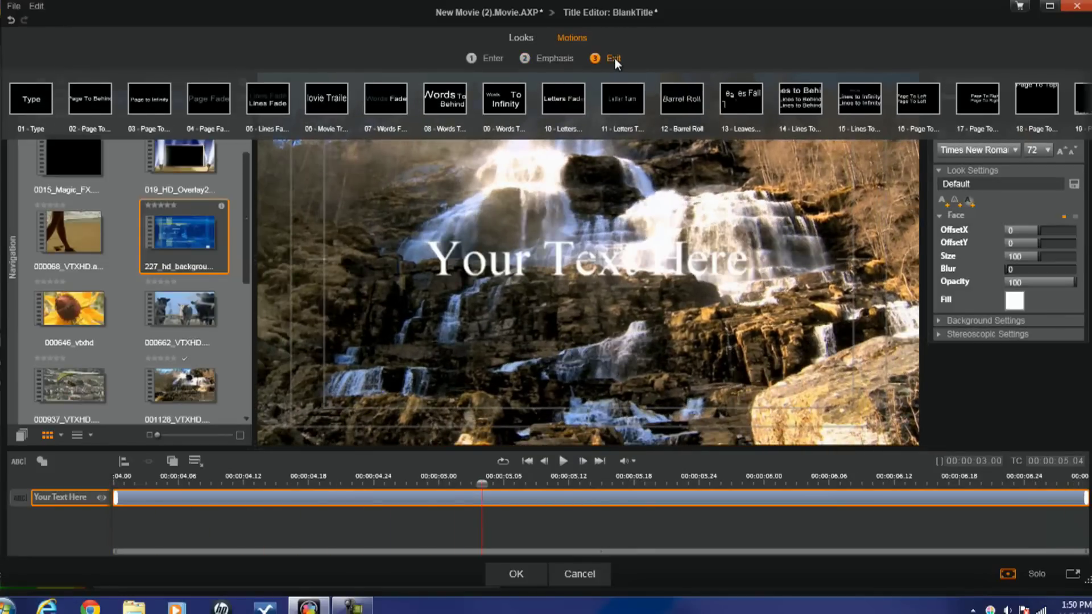
{"action": "left_click", "coordinate": [173, 71]}
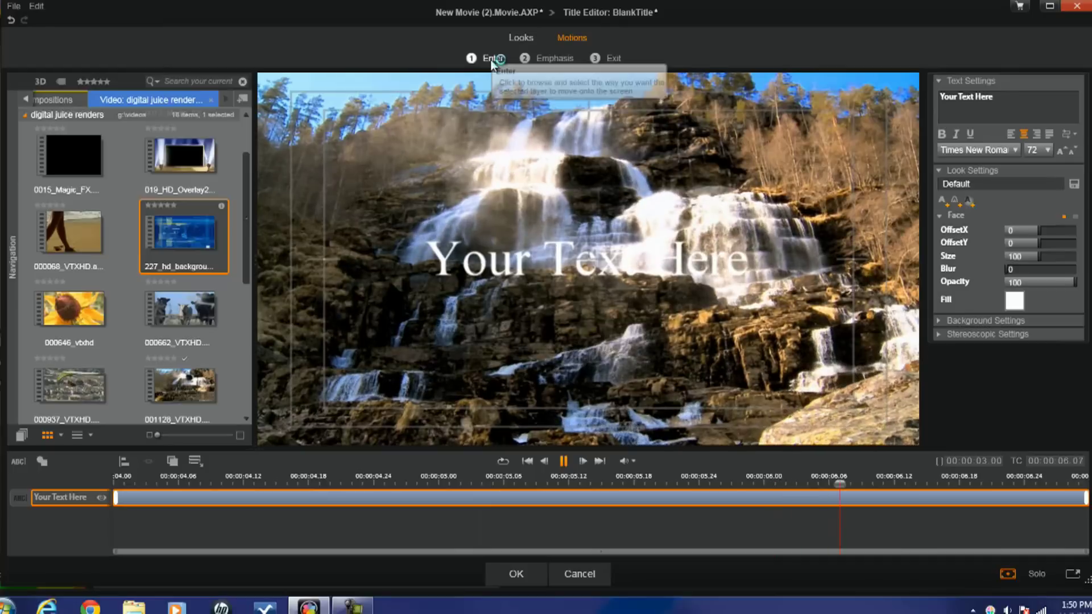
- Preview the Page From Behind Enter motion and the Page To Behind Exit motion on the text
{"action": "left_click", "coordinate": [491, 58]}
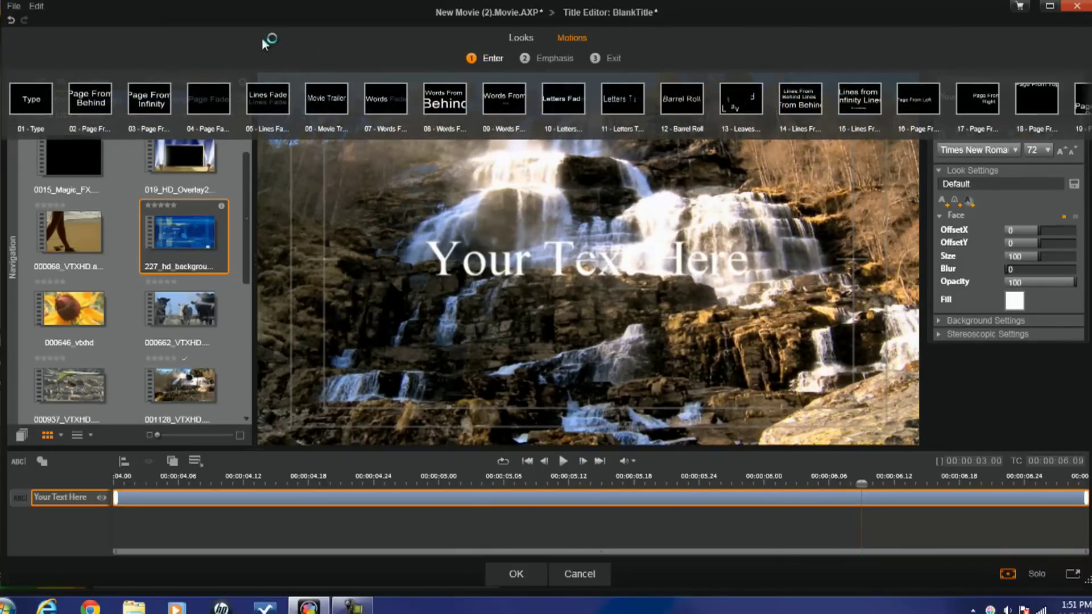
{"action": "left_click", "coordinate": [87, 103]}
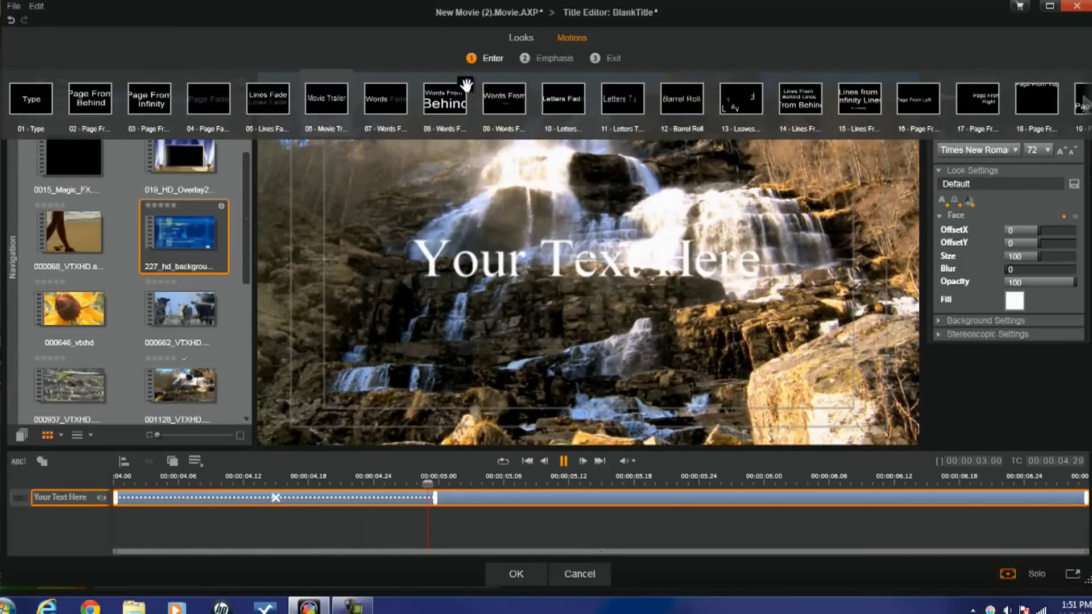
{"action": "left_click", "coordinate": [612, 58]}
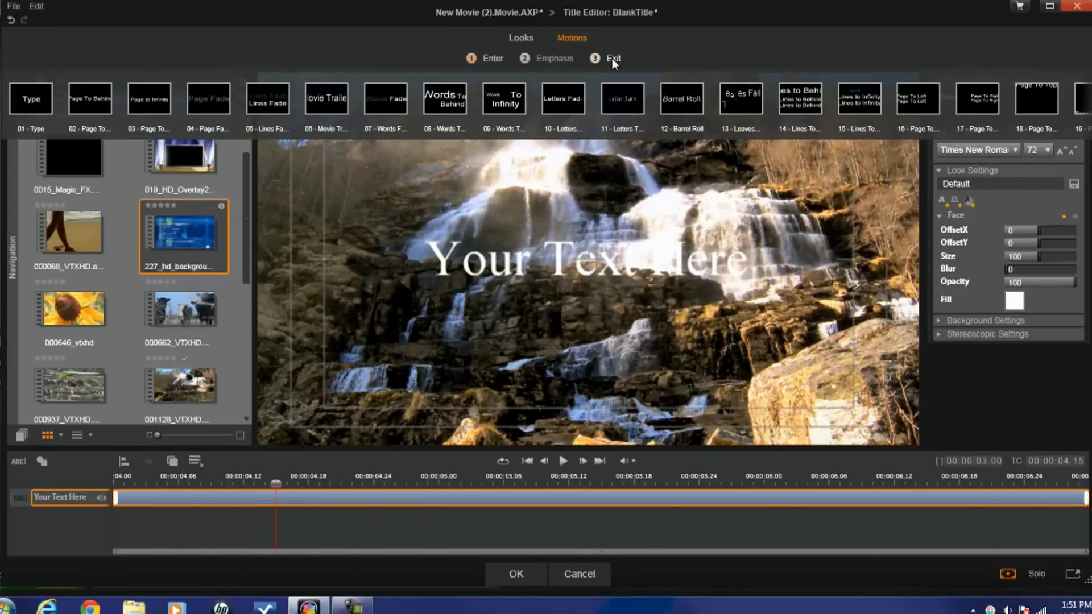
{"action": "double_click", "coordinate": [84, 101]}
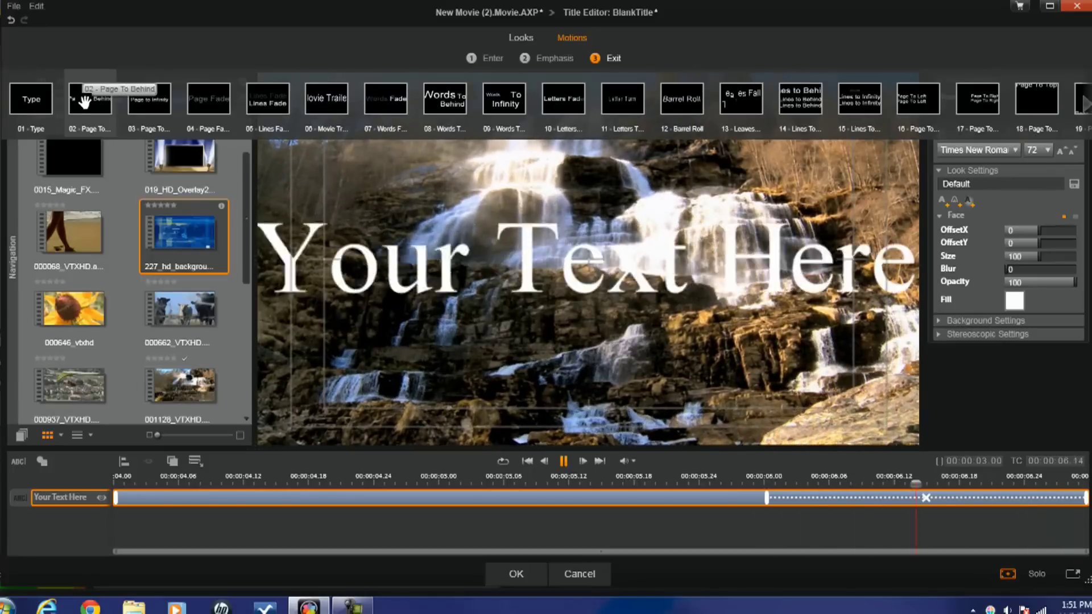
{"action": "left_click", "coordinate": [84, 102]}
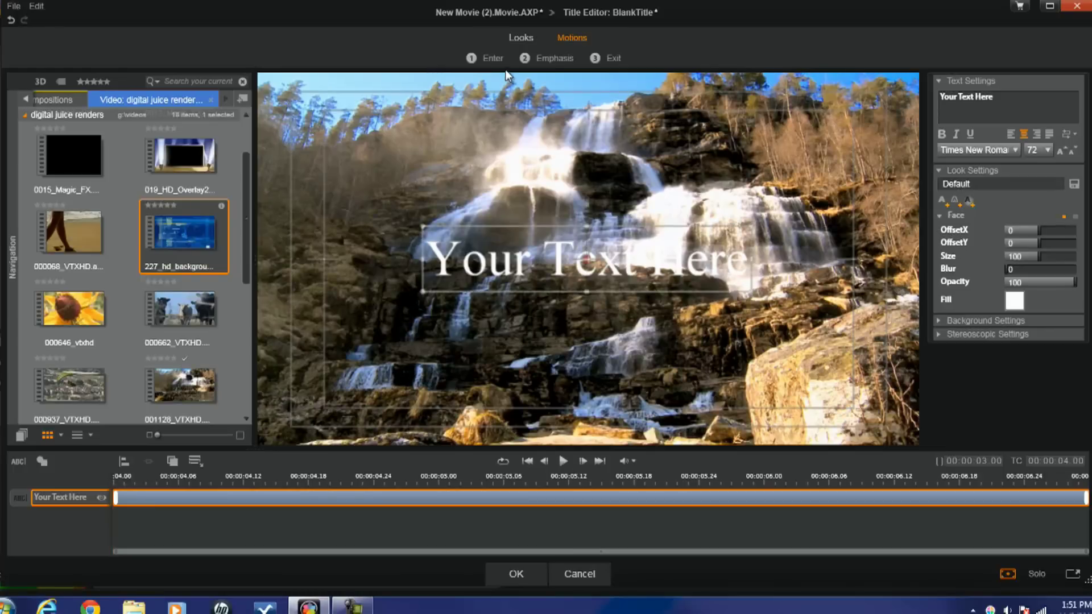
- Apply the Page From Behind Enter motion to the "Your Text Here" layer
{"action": "left_click", "coordinate": [492, 58]}
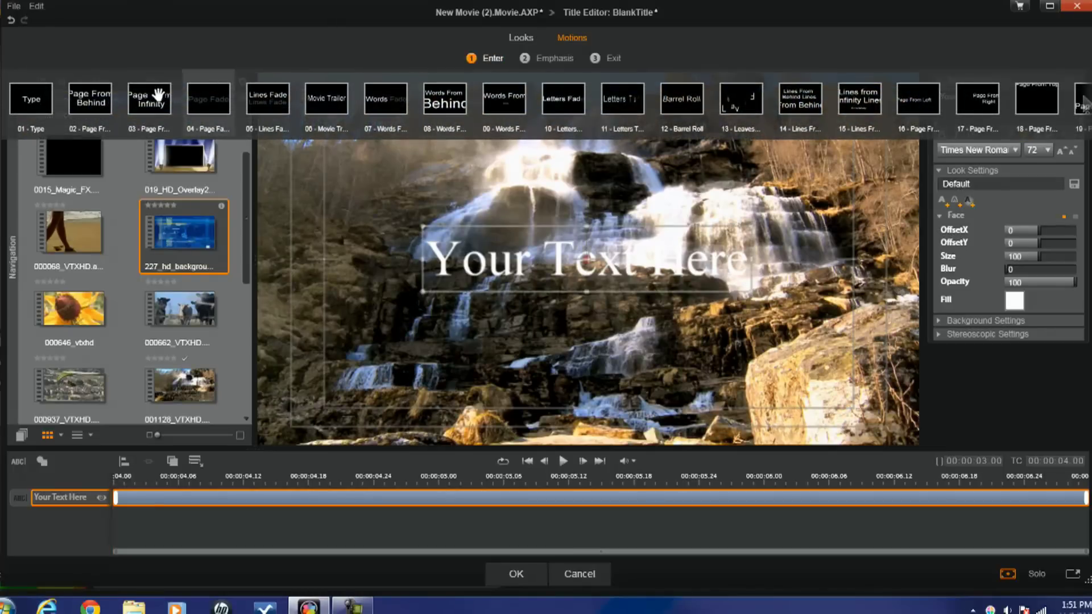
{"action": "left_click", "coordinate": [157, 94]}
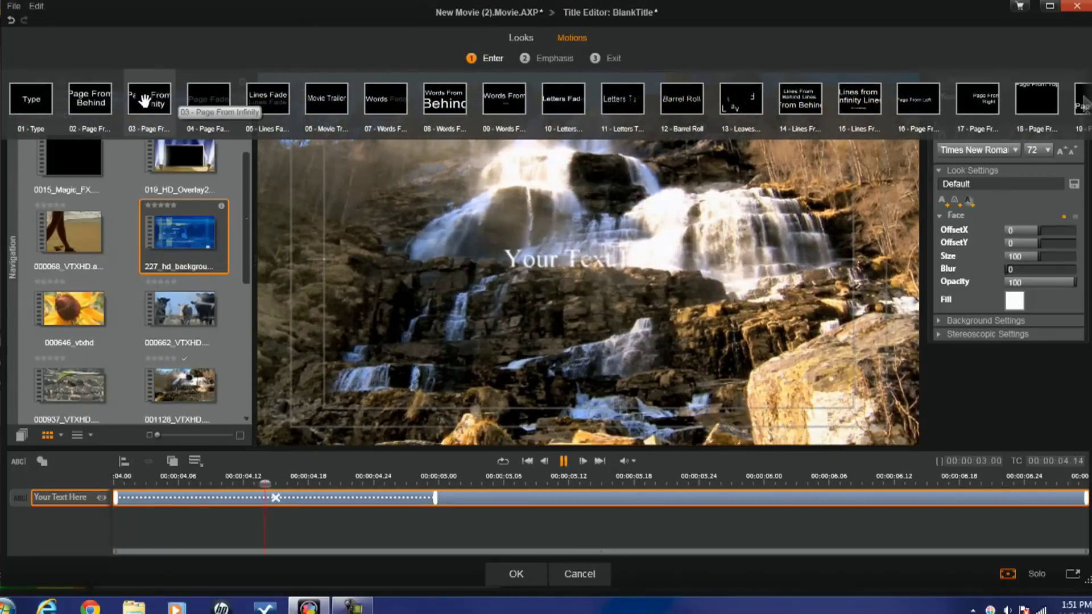
{"action": "left_click", "coordinate": [91, 98]}
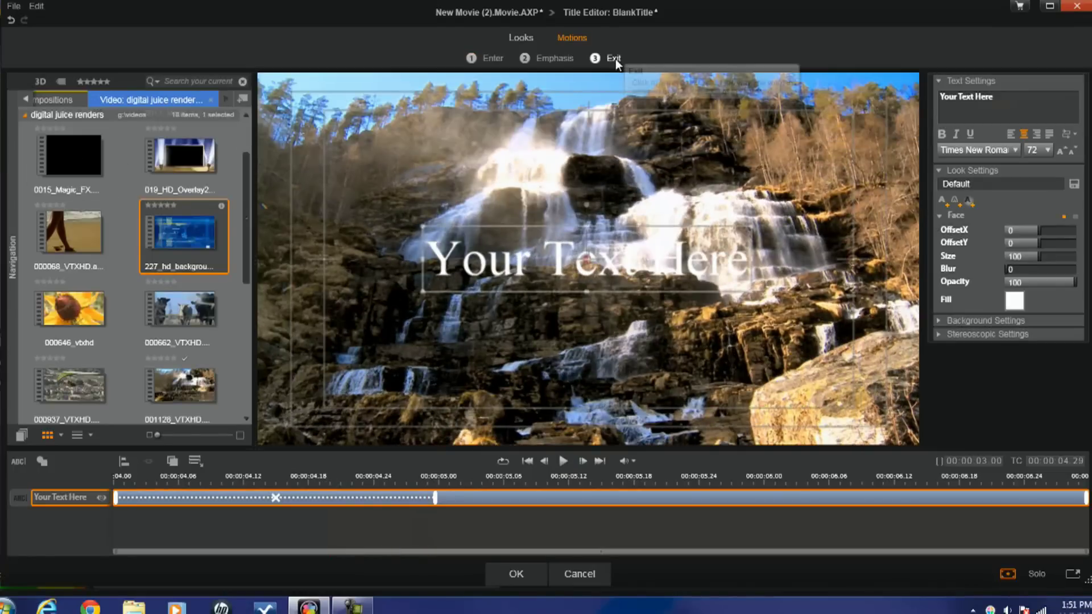
- Apply the Page To Behind Exit motion to the "Your Text Here" layer
{"action": "left_click", "coordinate": [615, 59]}
{"action": "left_click", "coordinate": [91, 98]}
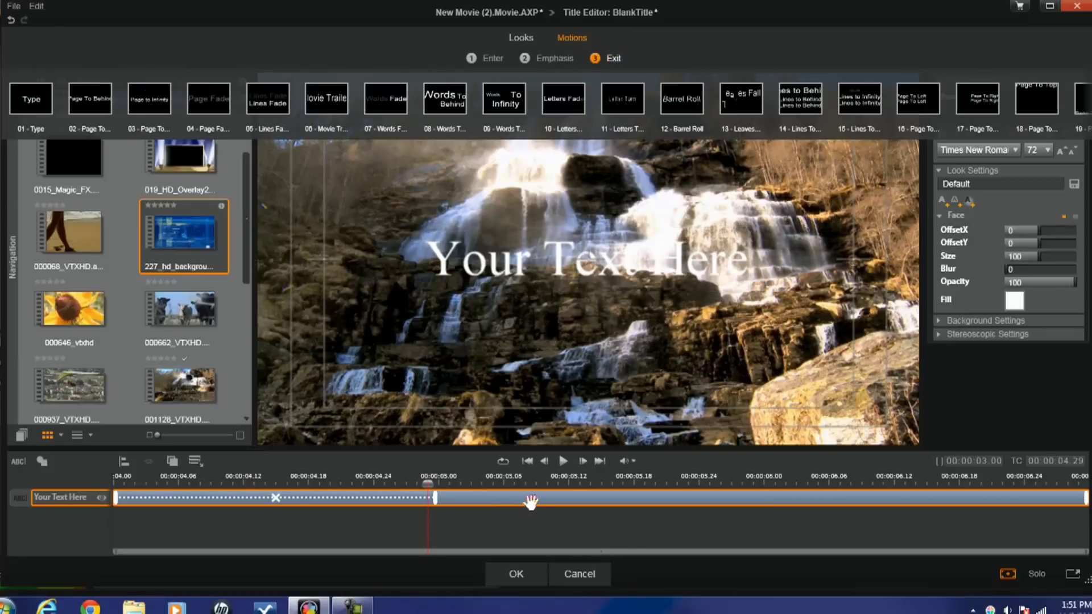
{"action": "left_click", "coordinate": [525, 519]}
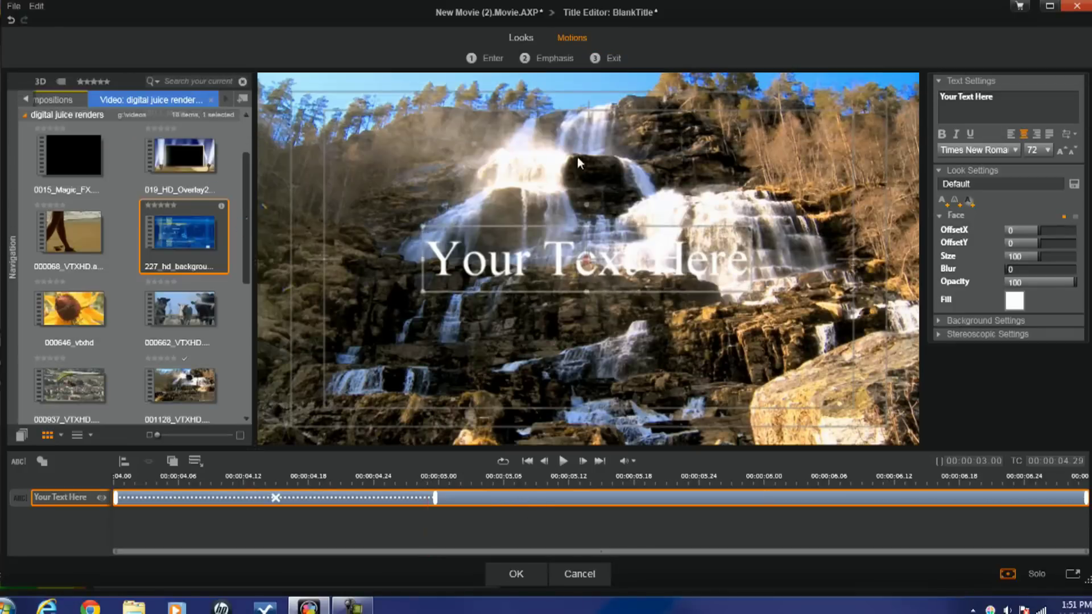
{"action": "left_click", "coordinate": [614, 58]}
{"action": "left_click", "coordinate": [82, 105]}
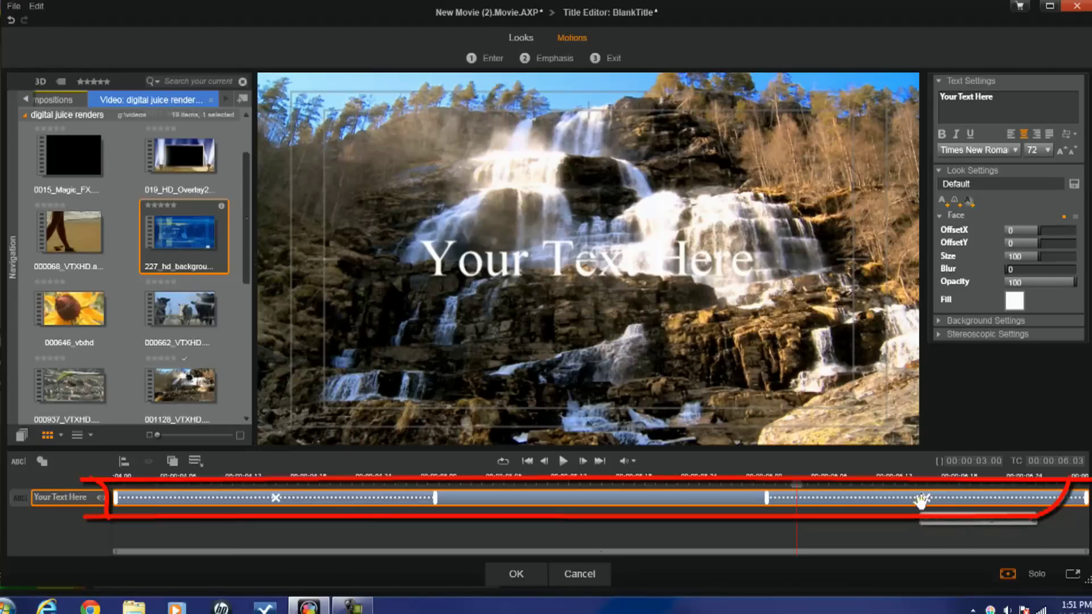
- Shorten the Enter motion to end near 00:00:04.24 and lengthen the Exit motion to start just before 00:00:06.00
{"action": "mouse_move", "coordinate": [450, 500]}
{"action": "left_mouse_down"}
{"action": "mouse_move", "coordinate": [626, 499]}
{"action": "mouse_move", "coordinate": [185, 503]}
{"action": "mouse_move", "coordinate": [358, 501]}
{"action": "left_mouse_up"}
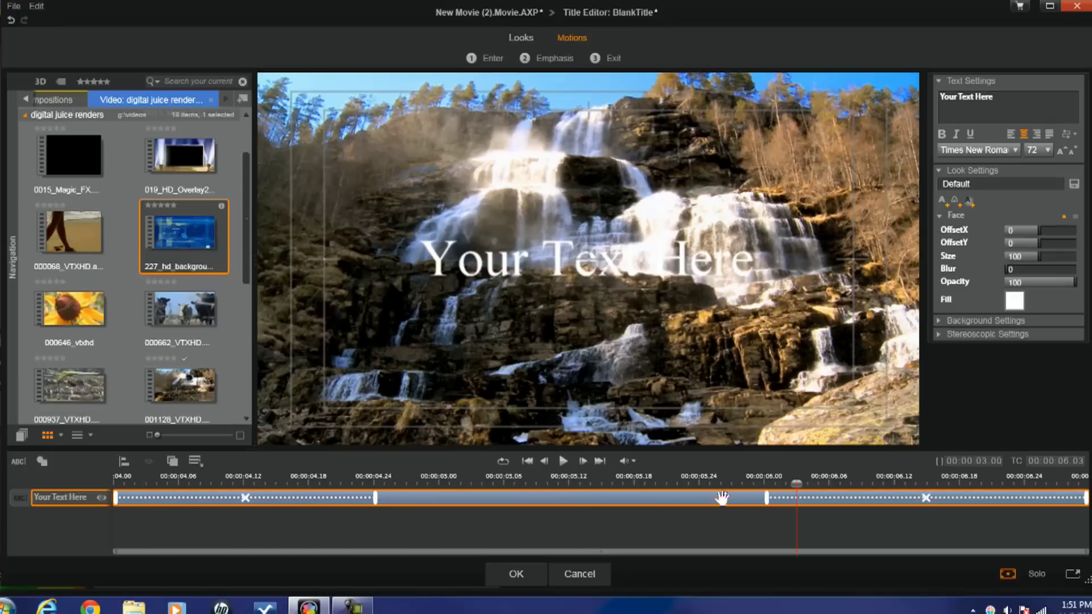
{"action": "mouse_move", "coordinate": [767, 498]}
{"action": "left_mouse_down"}
{"action": "mouse_move", "coordinate": [853, 499]}
{"action": "mouse_move", "coordinate": [754, 498]}
{"action": "left_mouse_up"}
{"action": "left_click_drag", "start_coordinate": [373, 497], "coordinate": [382, 497]}
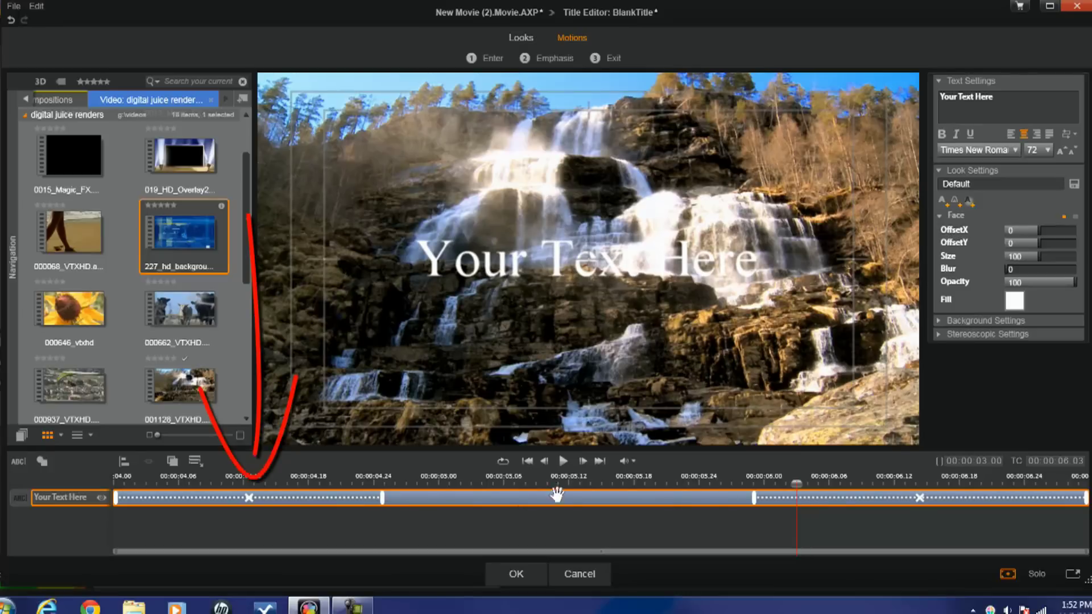
- Remove the Enter and Exit motions from the "Your Text Here" layer and accept the title
{"action": "left_click", "coordinate": [248, 497]}
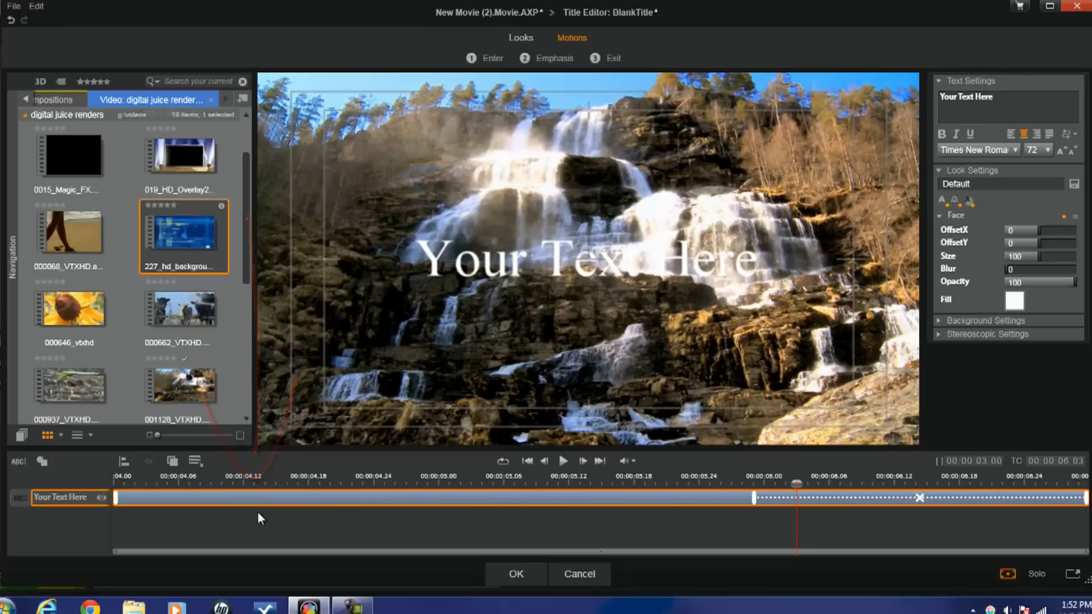
{"action": "left_click", "coordinate": [919, 498]}
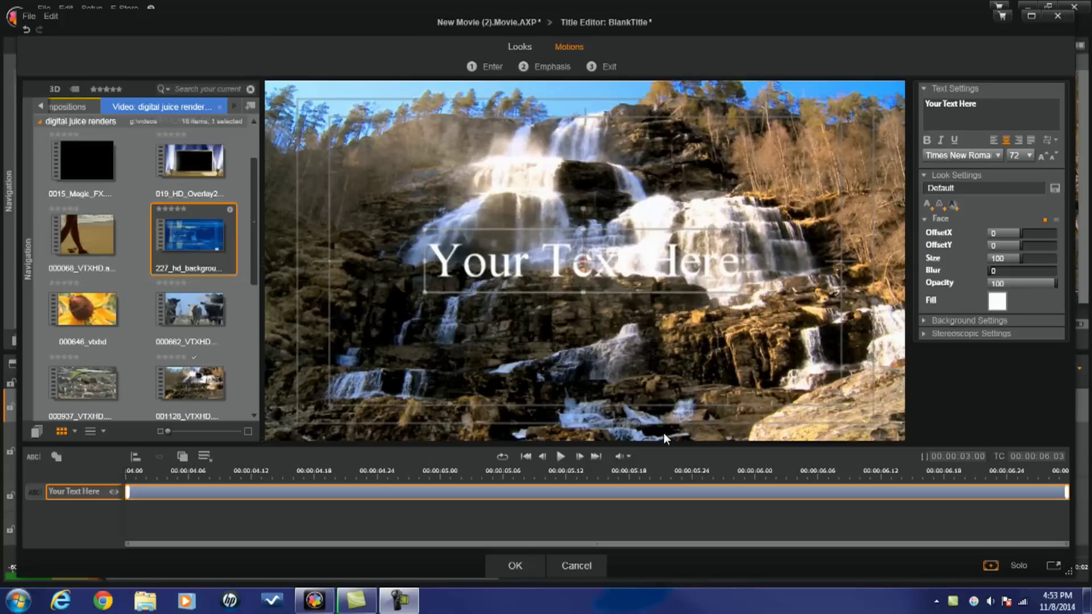
{"action": "left_click", "coordinate": [515, 566]}
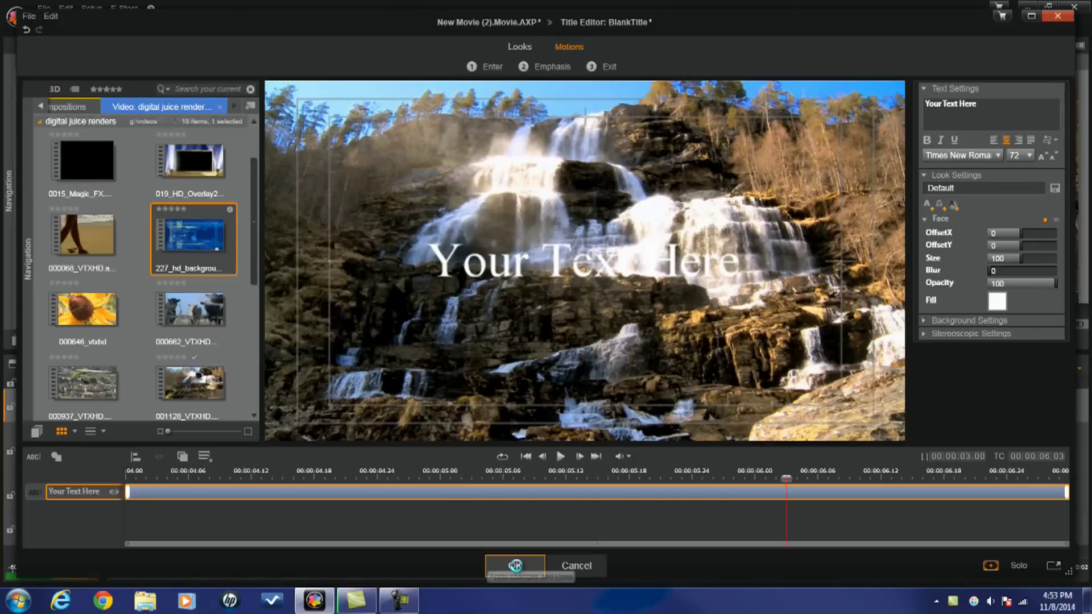